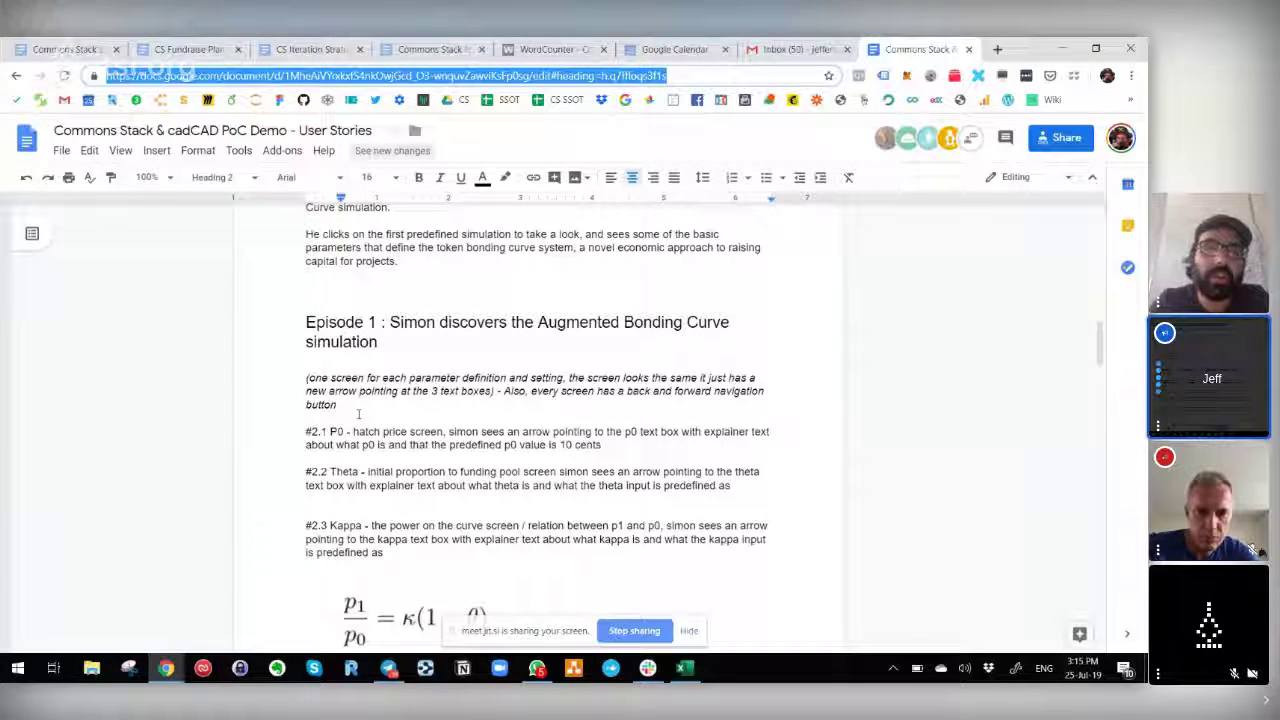
# Read through the Episode 1 user stories, the first product's scope and the start of Episode 2 on conviction voting
pyautogui.scroll(-5, 358, 413)
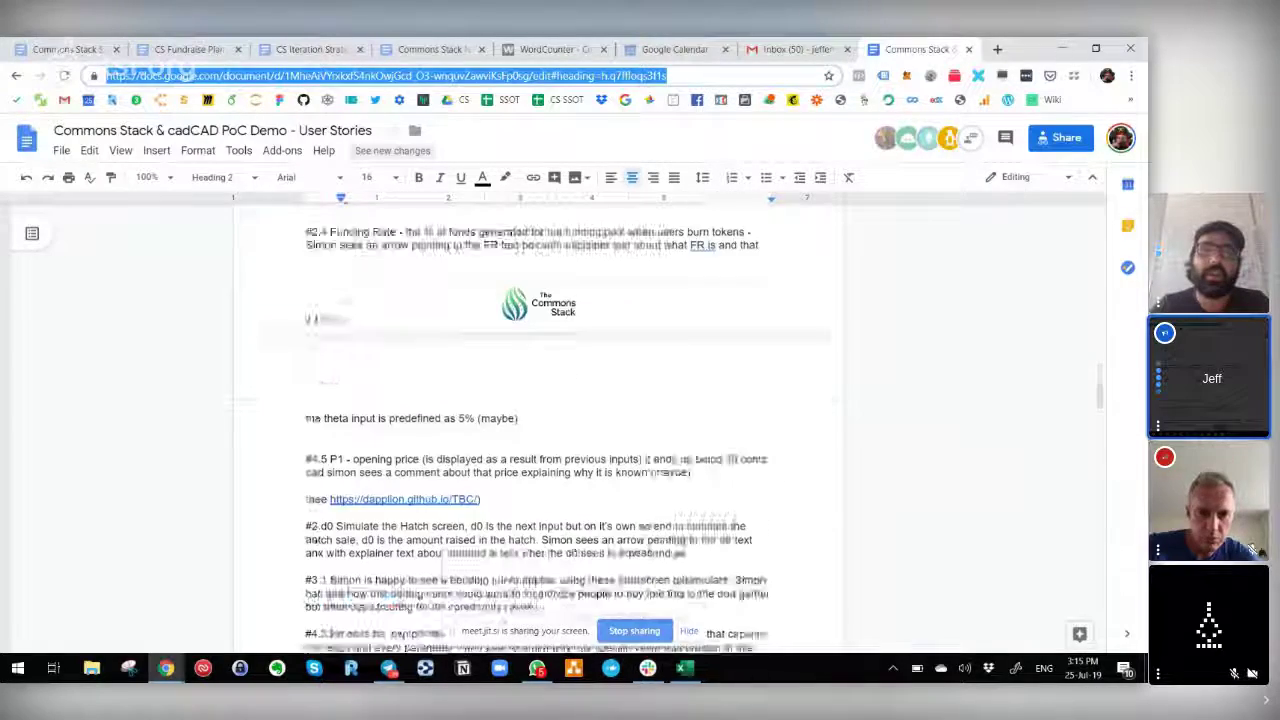
pyautogui.scroll(-5, 358, 413)
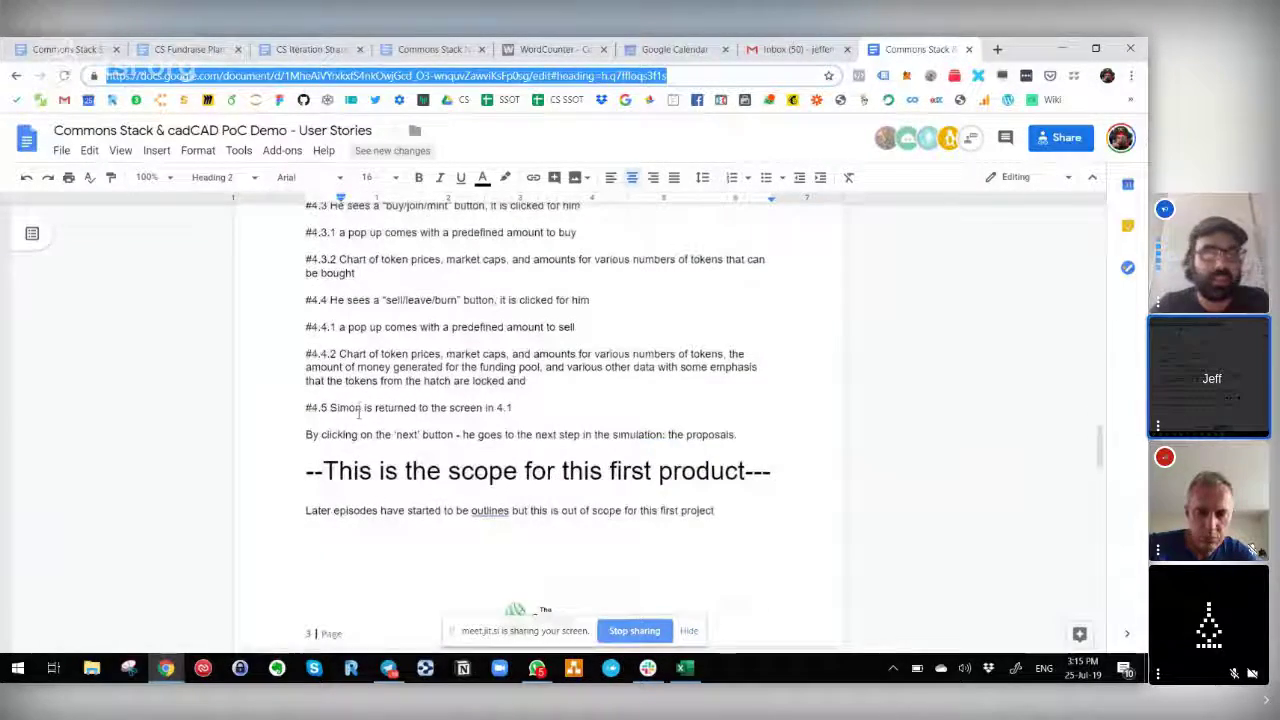
pyautogui.scroll(-3, 358, 413)
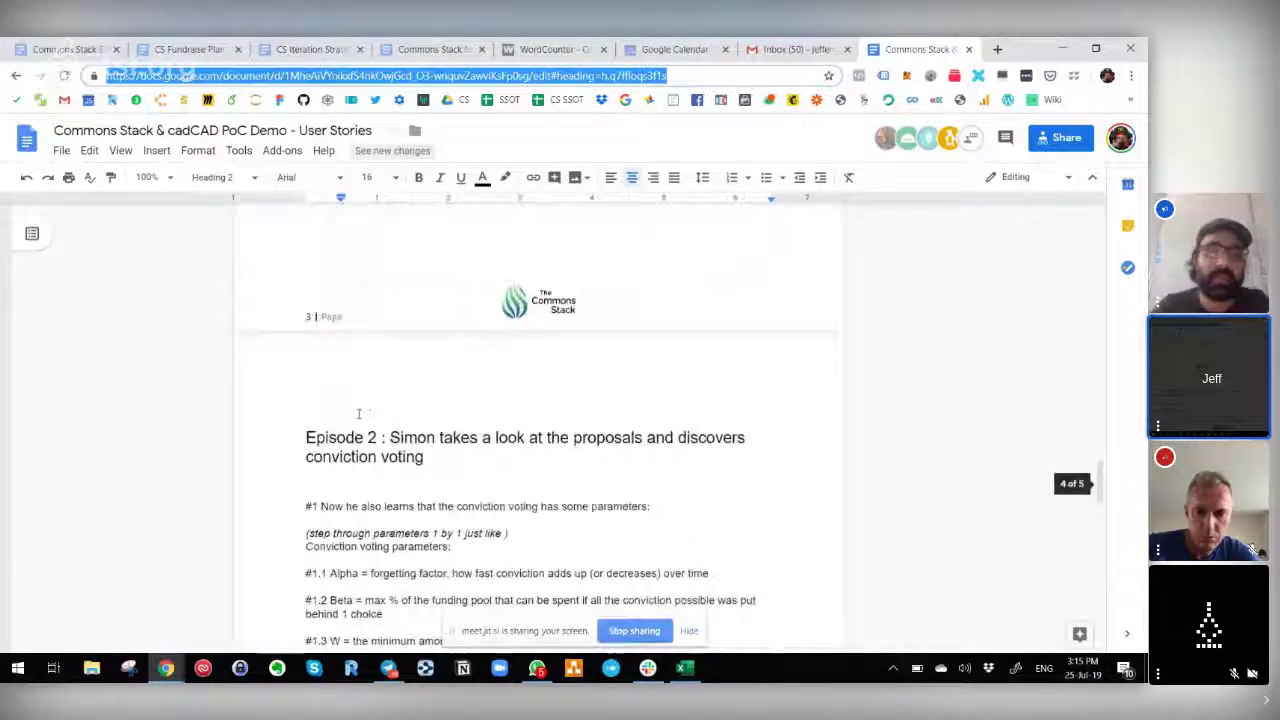
pyautogui.scroll(-1, 358, 413)
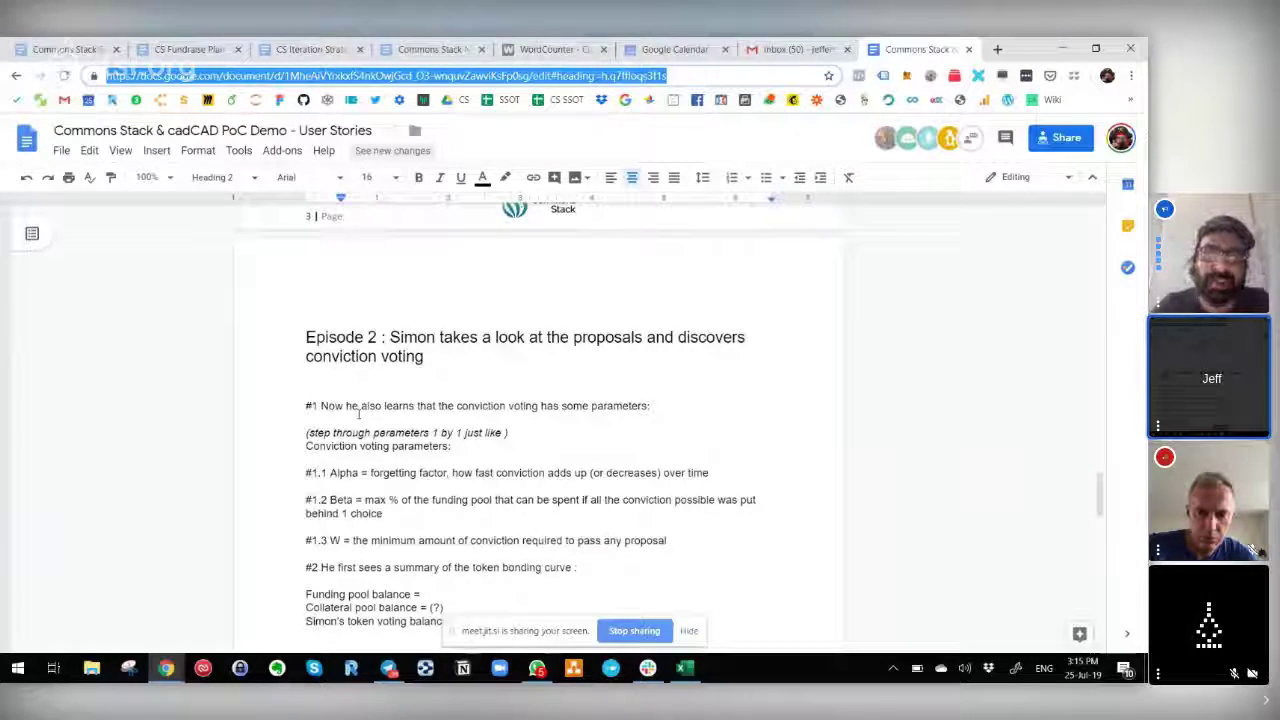
pyautogui.scroll(6, 358, 413)
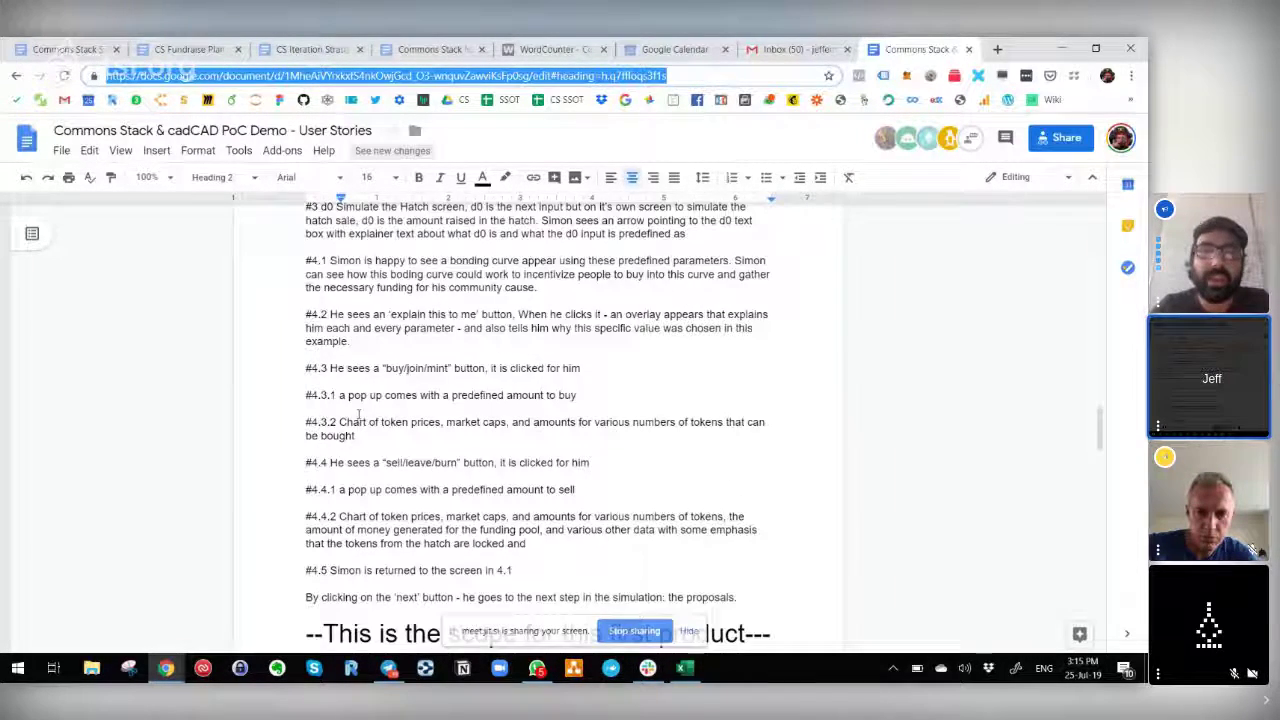
pyautogui.scroll(1, 358, 413)
pyautogui.scroll(1, 358, 413)
pyautogui.scroll(5, 358, 413)
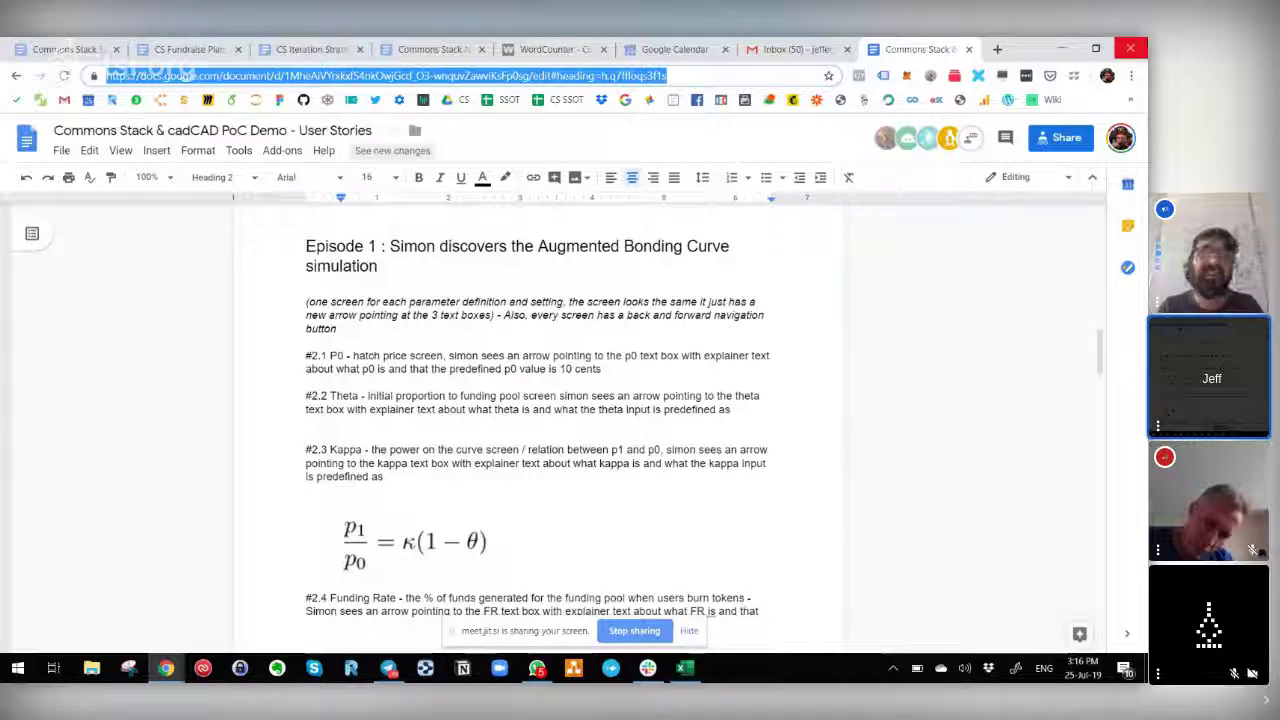
pyautogui.hotkey('alt', 'Tab')
pyautogui.hotkey('alt', 'Tab')
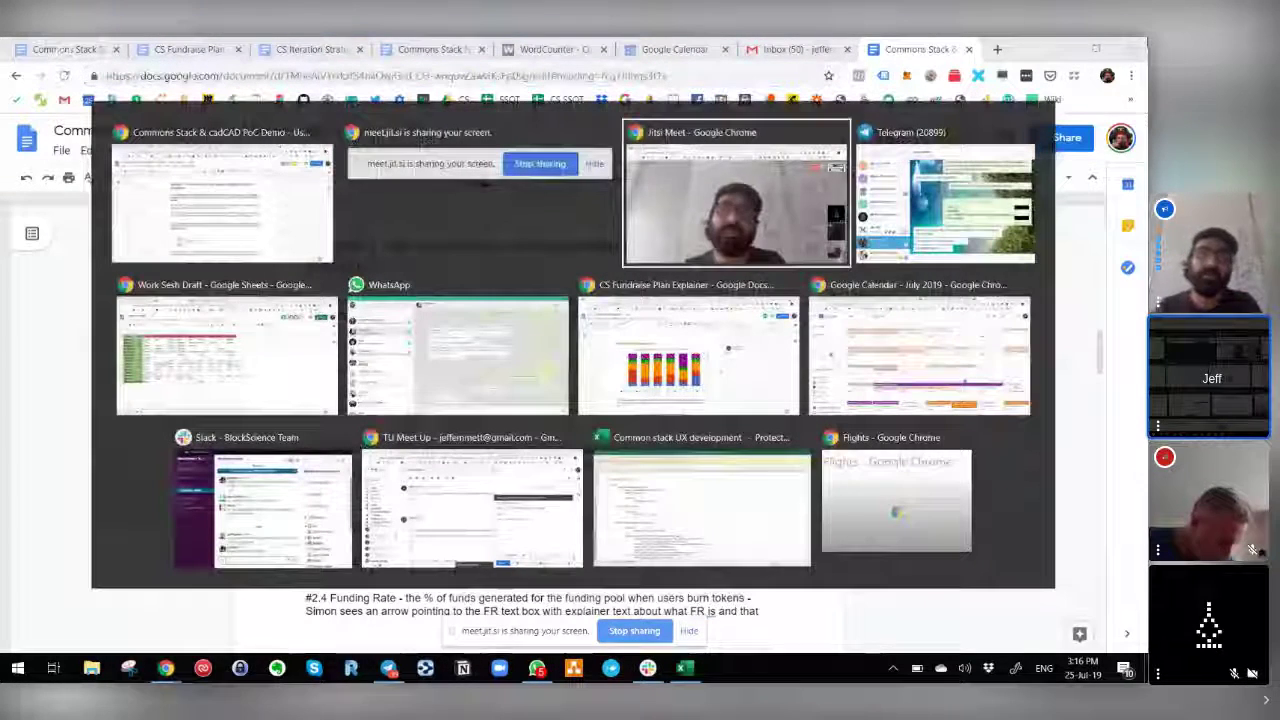
pyautogui.hotkey('alt', 'shift', 'Tab')
pyautogui.hotkey('alt', 'shift', 'Tab')
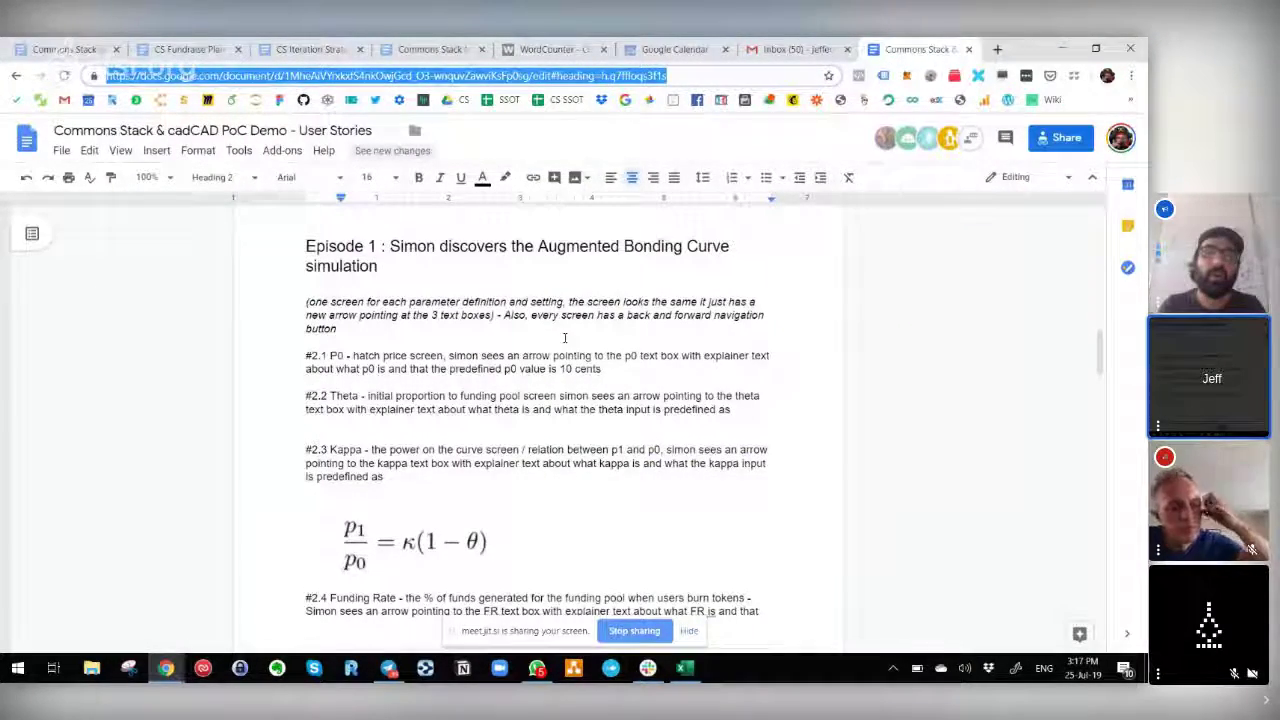
pyautogui.hotkey('alt', 'Tab')
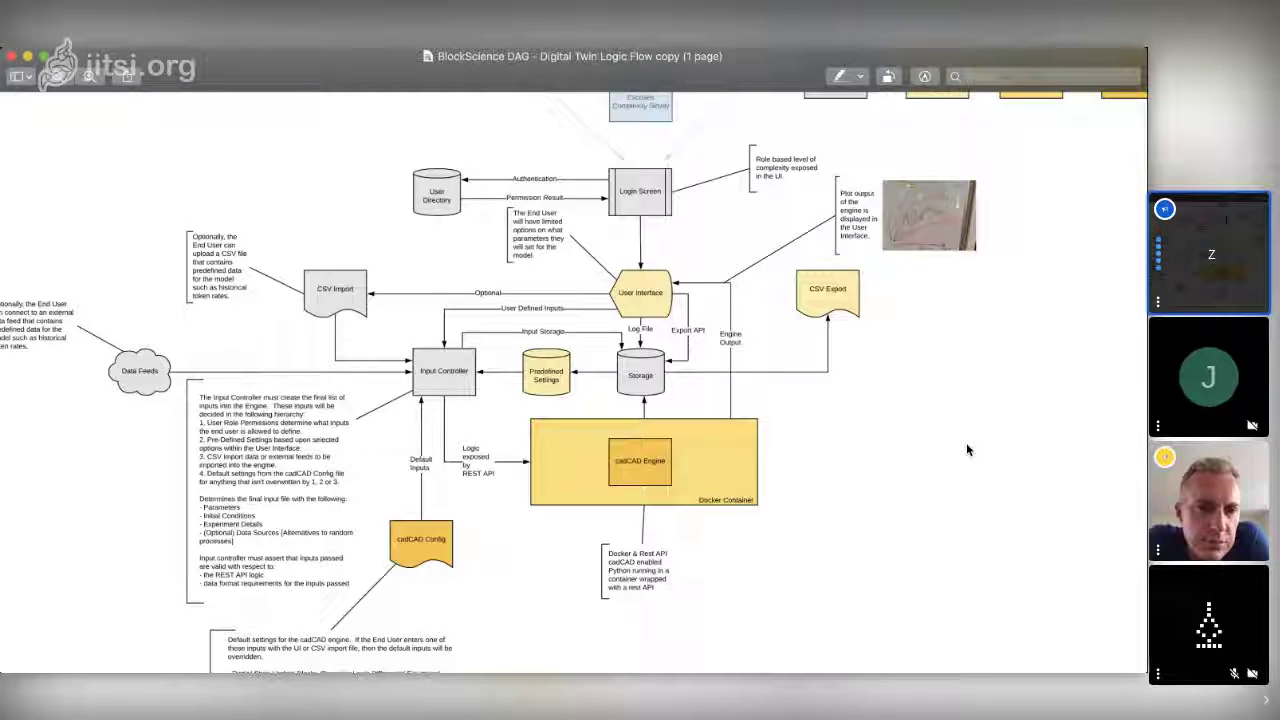
# Examine the upper part of the Digital Twin Logic Flow diagram around the login screen and user interface
pyautogui.scroll(2, 650, 190)
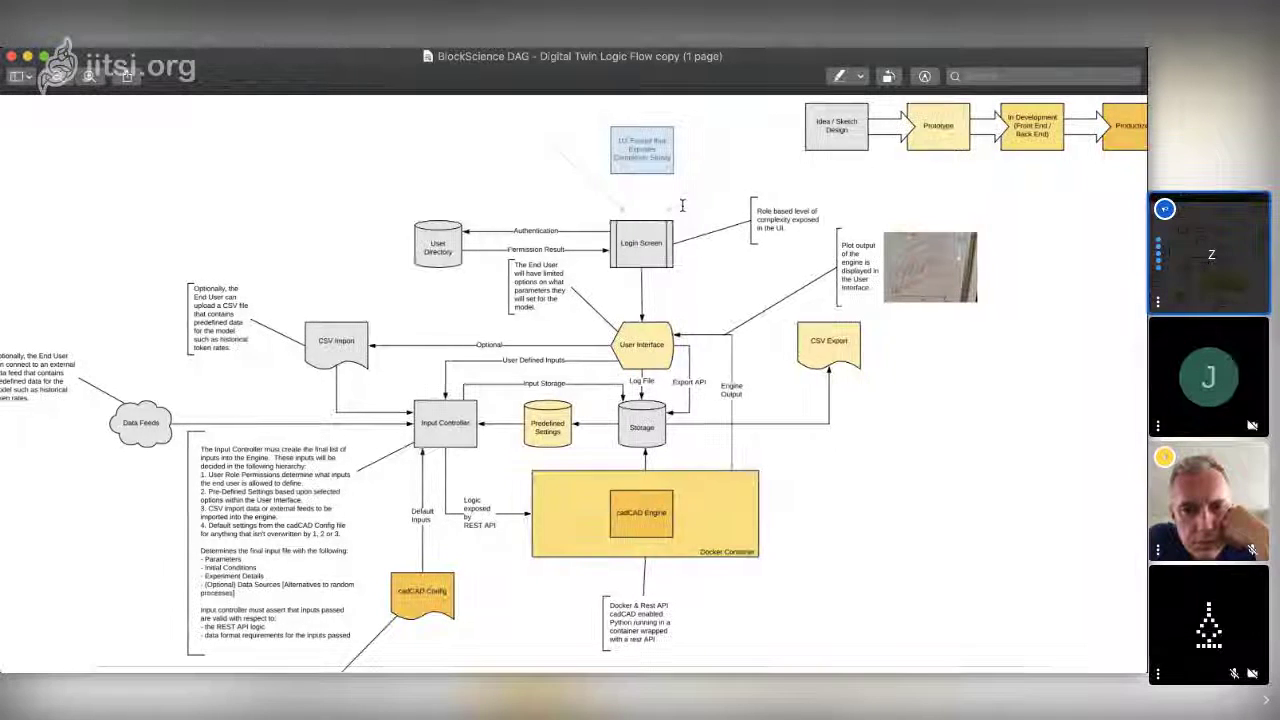
pyautogui.hscroll(3, 682, 200)
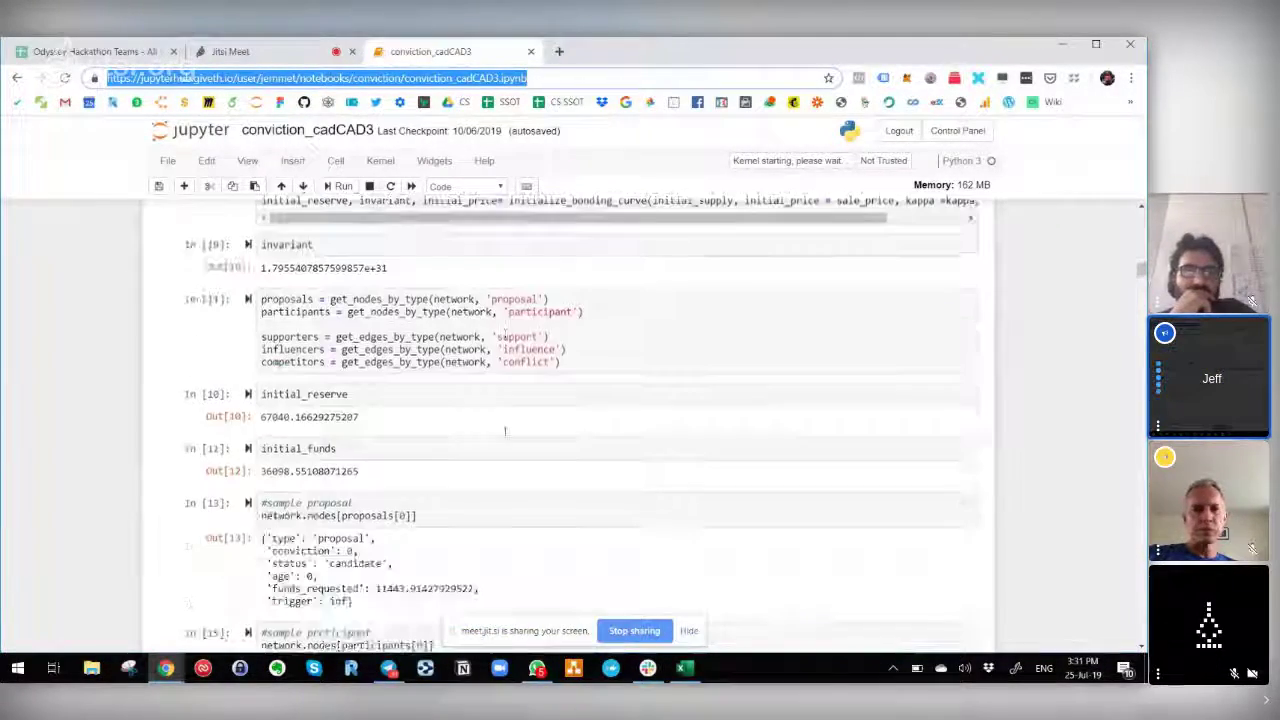
# Examine the histograms of participants' token holdings and proposals' funds requested in the conviction_cadCAD3 notebook
pyautogui.scroll(-1, 505, 430)
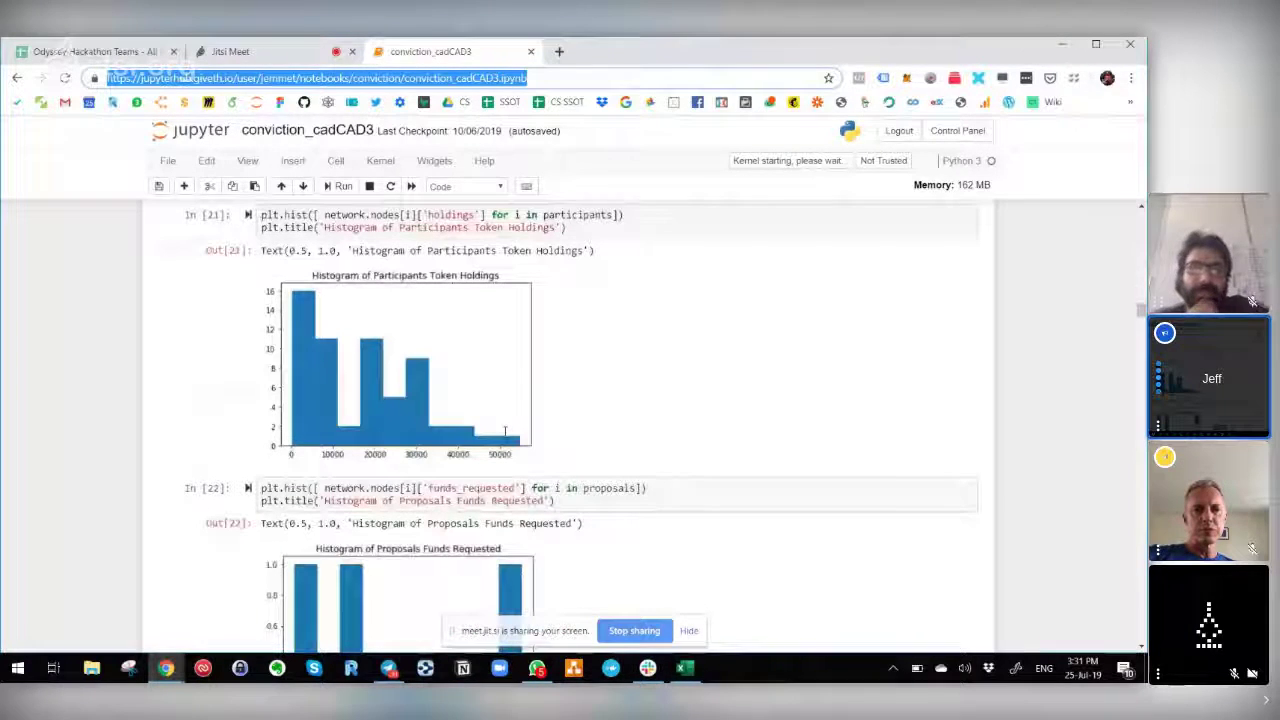
pyautogui.scroll(-2, 604, 432)
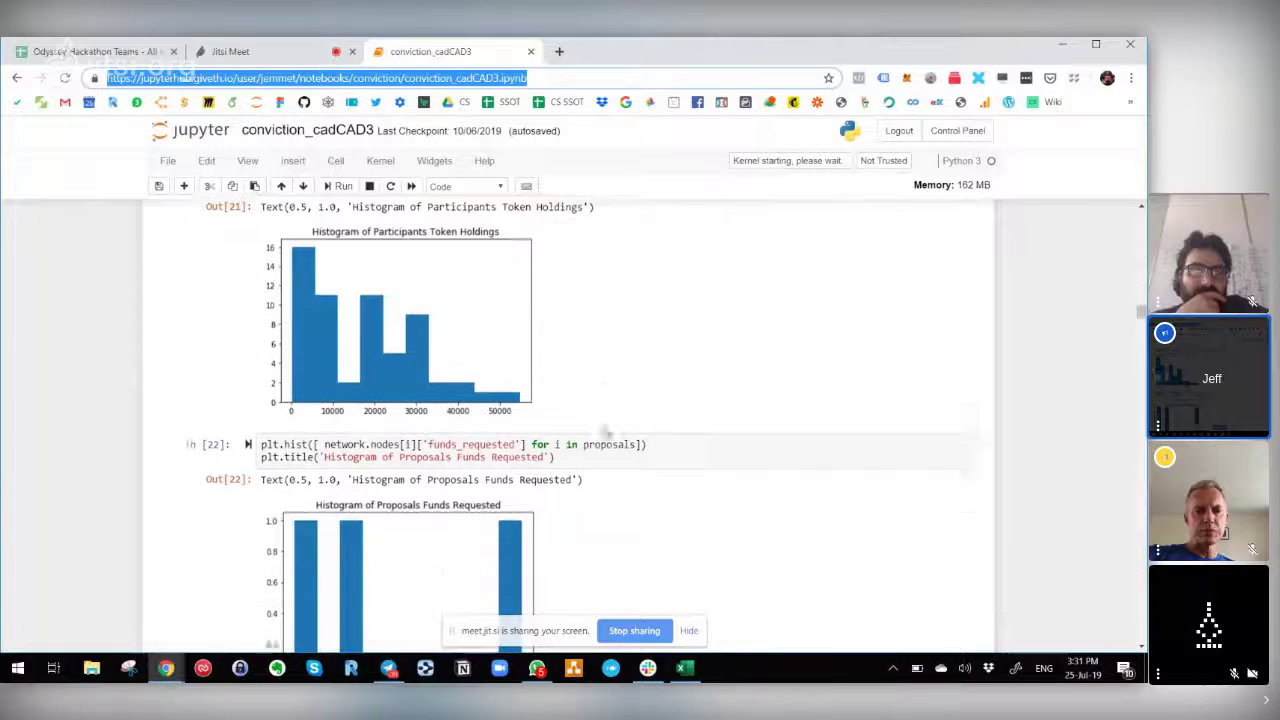
pyautogui.scroll(2, 604, 432)
pyautogui.scroll(-2, 604, 432)
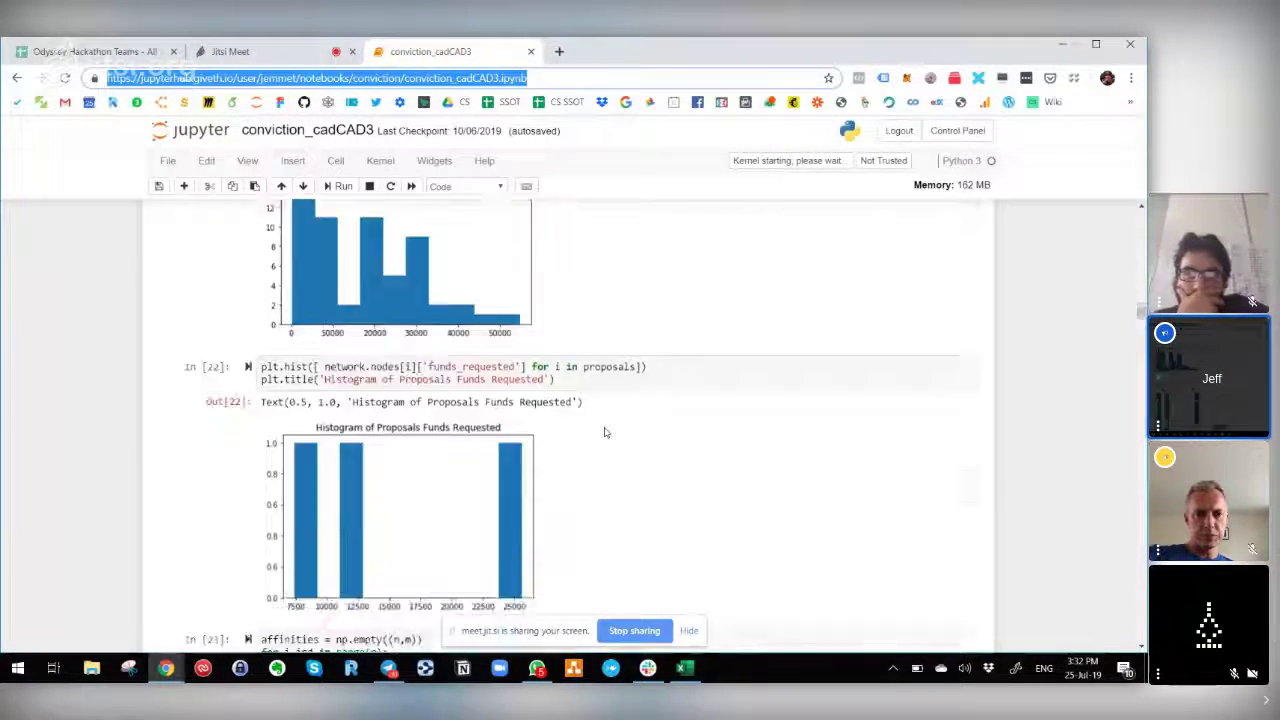
pyautogui.scroll(1, 604, 432)
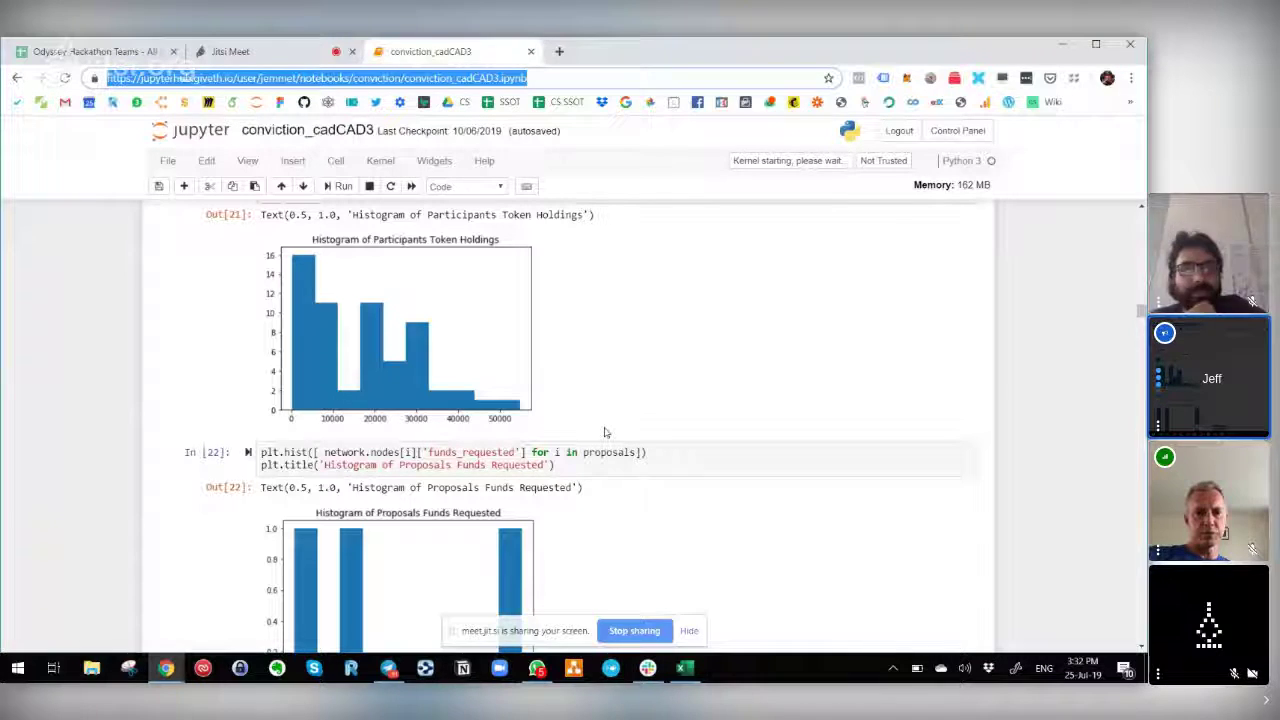
pyautogui.scroll(1, 592, 396)
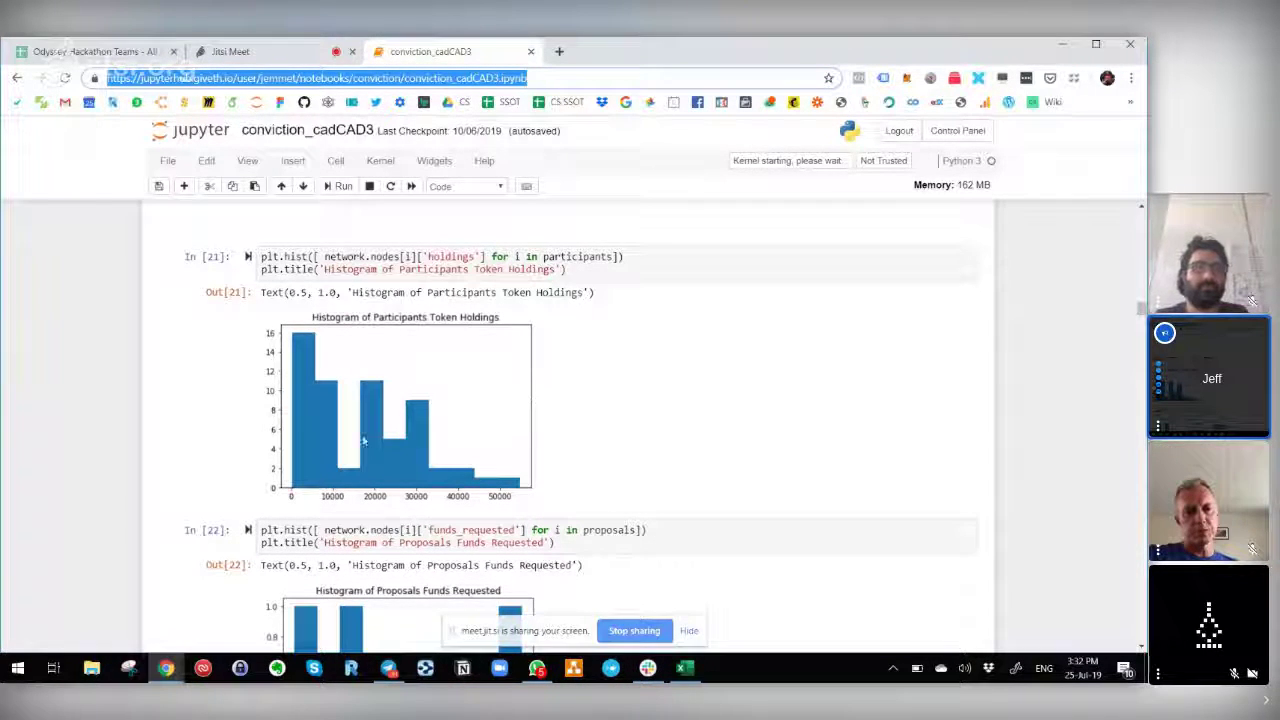
pyautogui.scroll(-2, 566, 463)
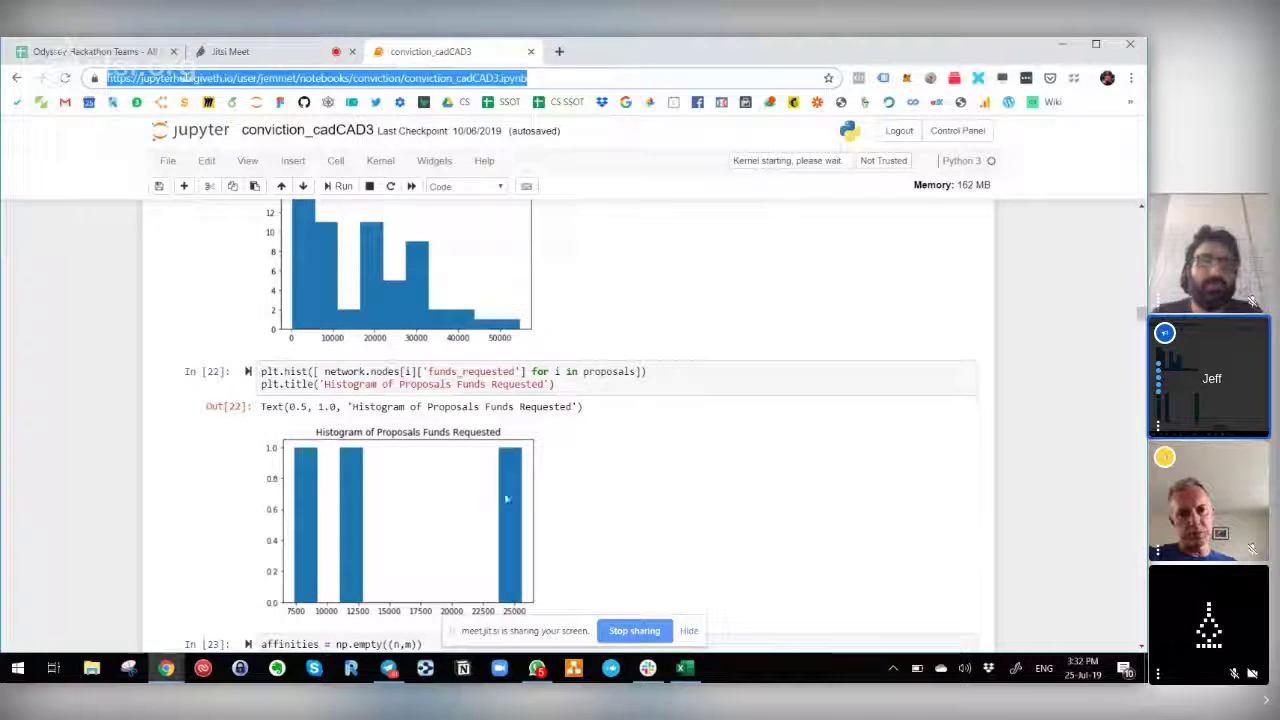
pyautogui.scroll(-2, 621, 535)
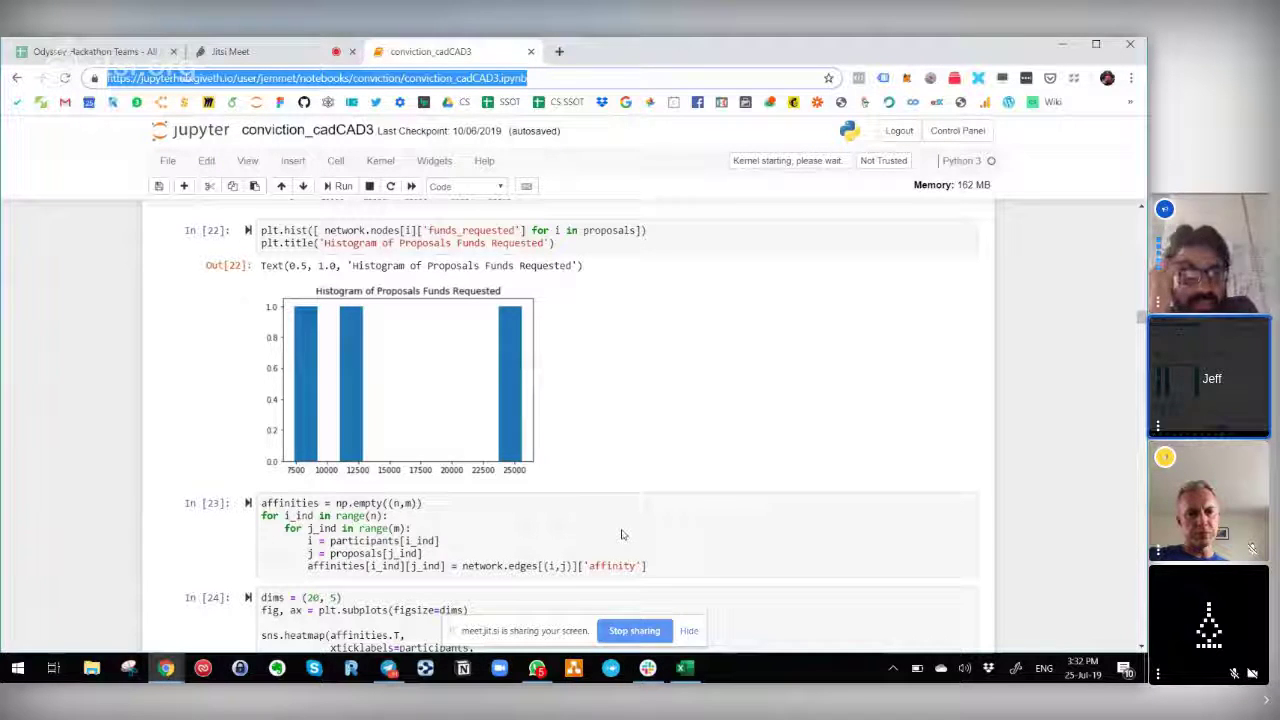
# Review the heatmap of affinities between participants and proposals, and compare it with the holdings and funds-requested histograms
pyautogui.scroll(-3, 621, 535)
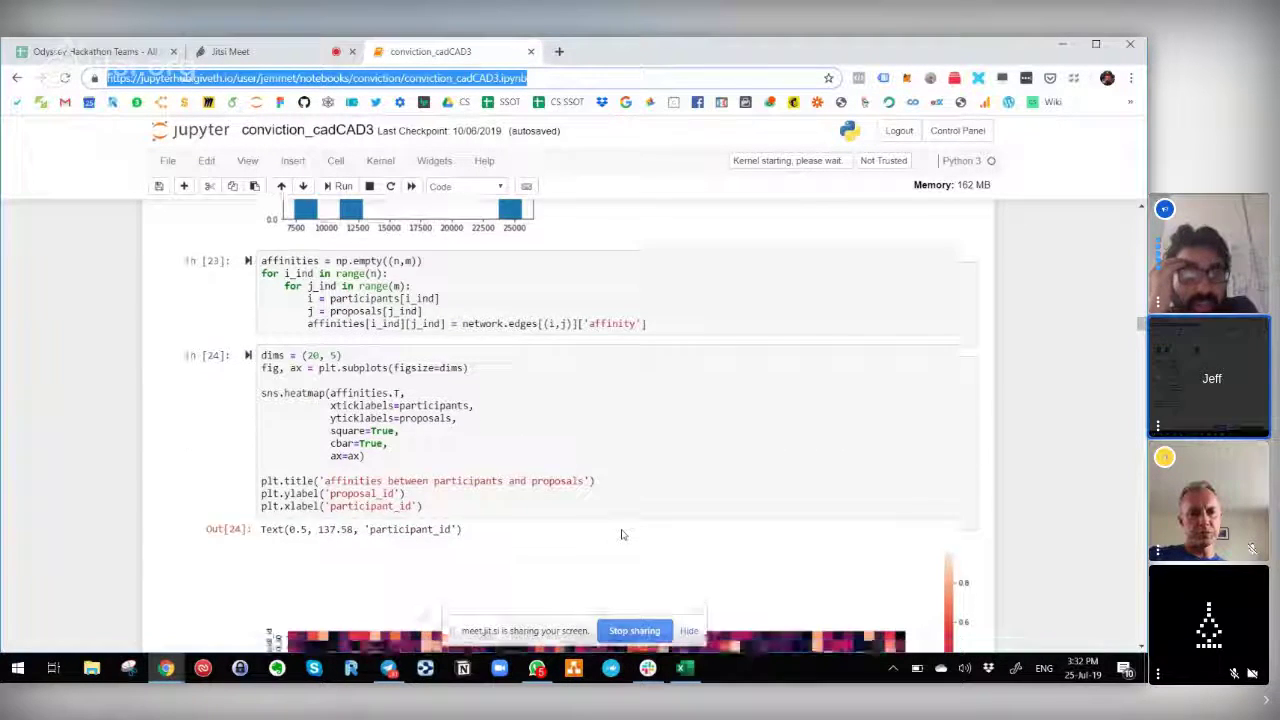
pyautogui.scroll(-4, 621, 535)
pyautogui.scroll(1, 621, 535)
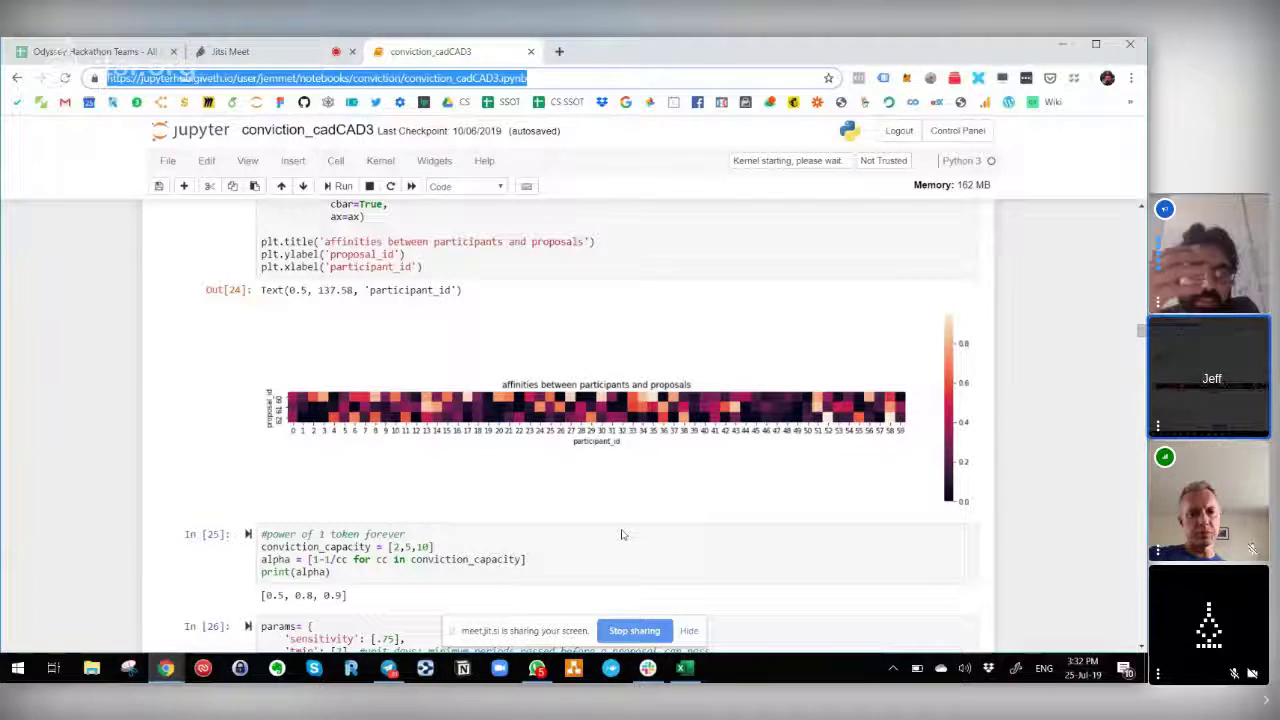
pyautogui.scroll(5, 621, 535)
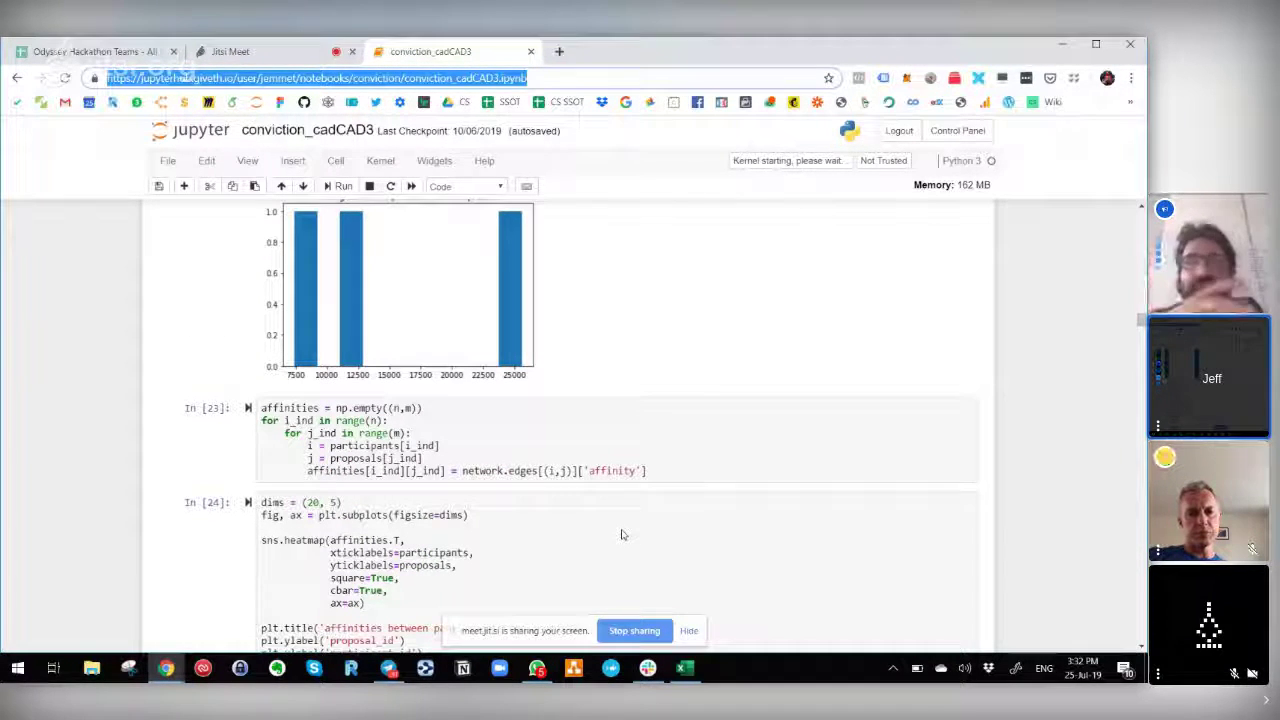
pyautogui.scroll(3, 621, 535)
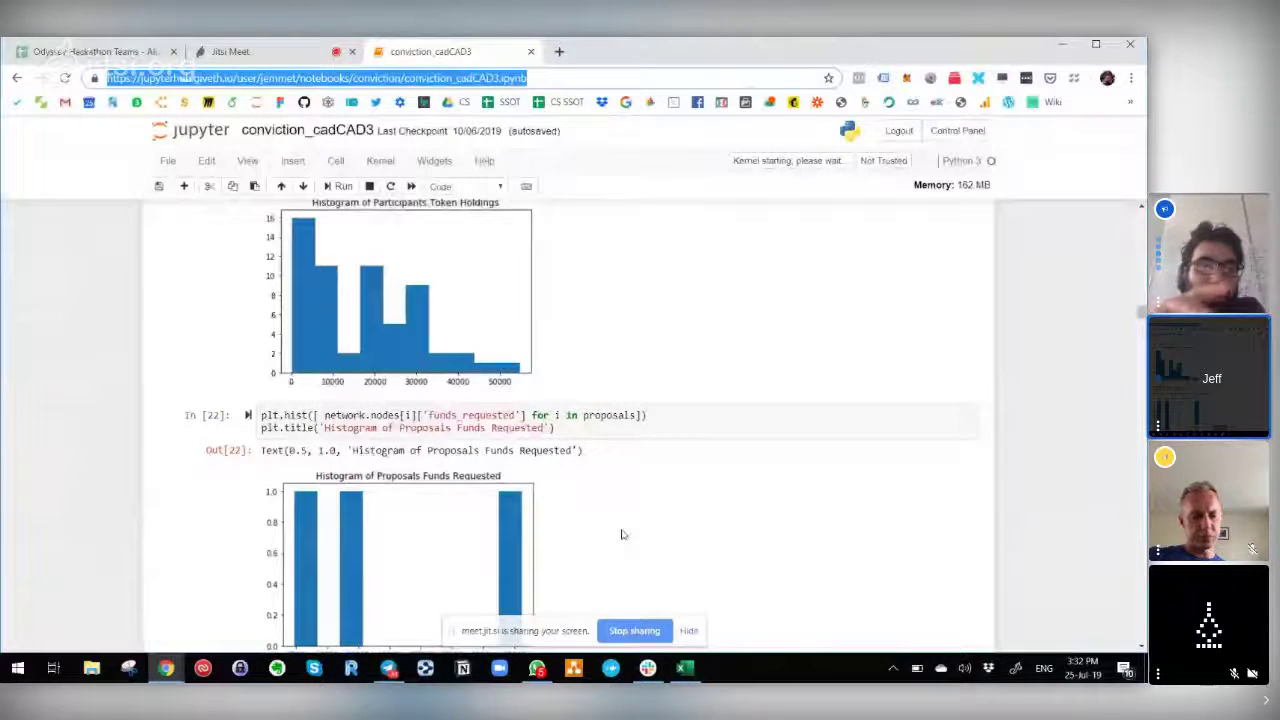
pyautogui.scroll(2, 621, 535)
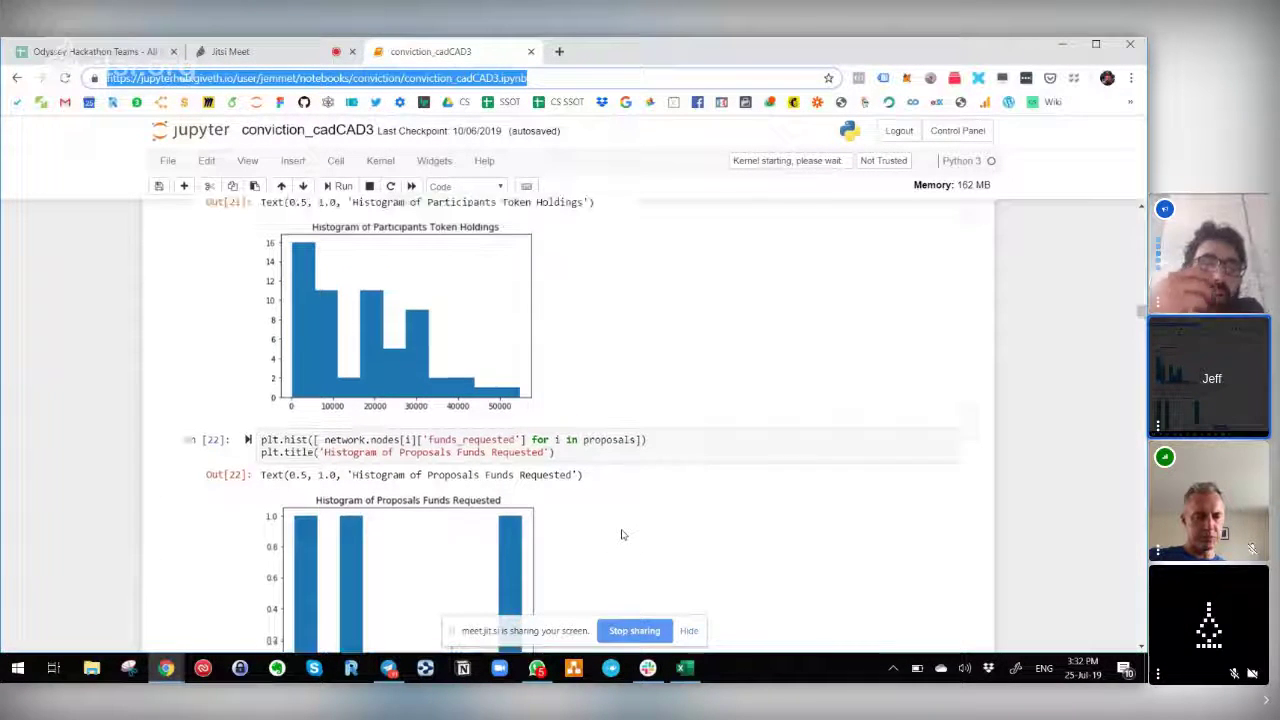
pyautogui.scroll(-2, 621, 535)
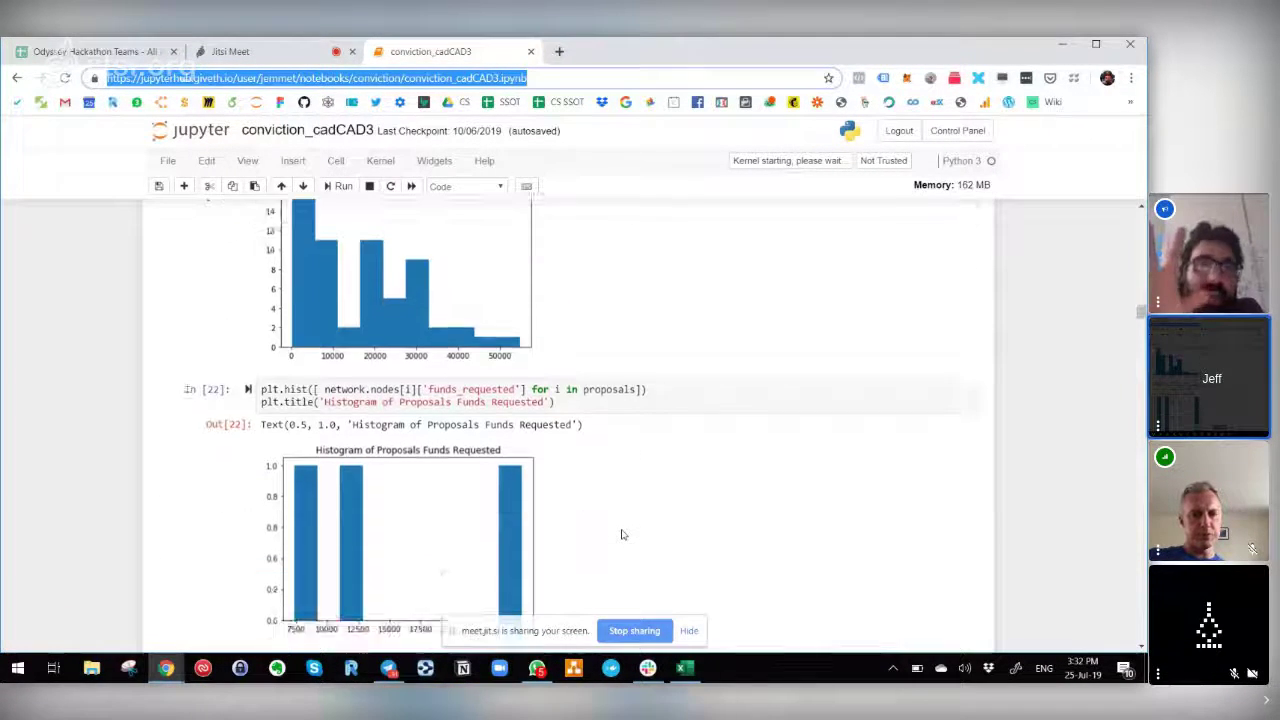
pyautogui.scroll(1, 621, 535)
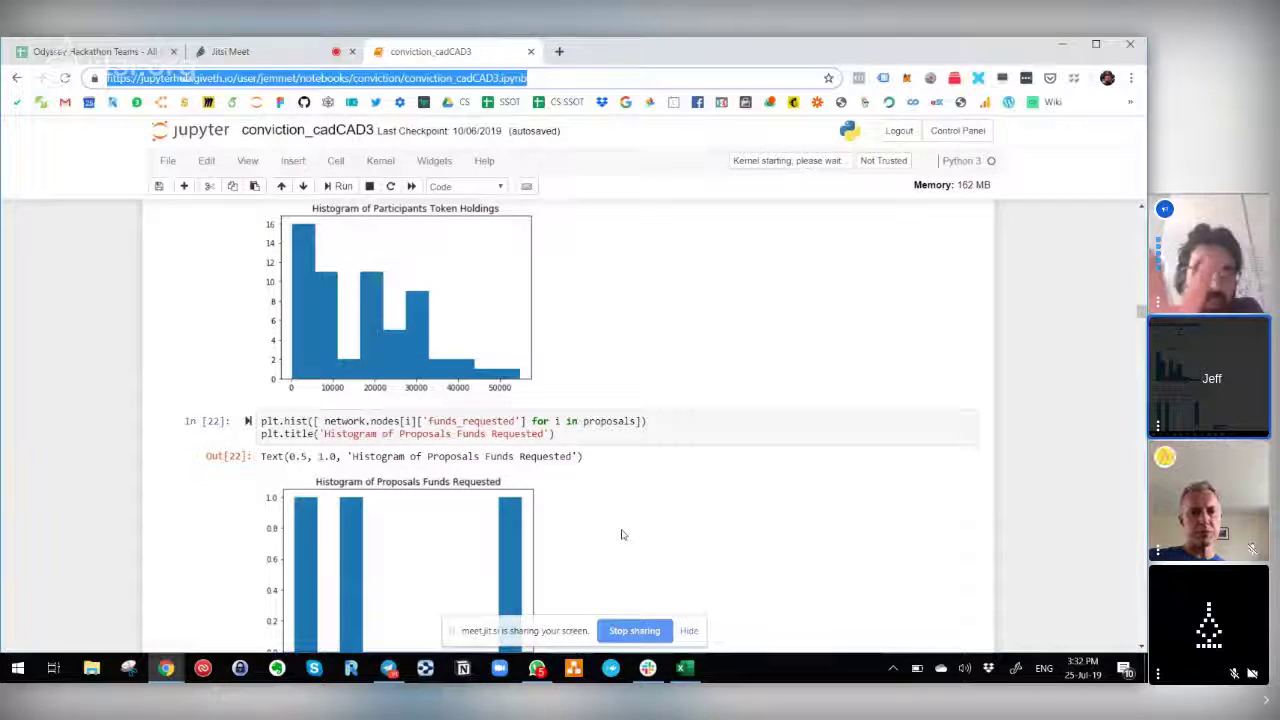
# Review the proposals conflict network, the participants social network and the sample participant and relationship outputs above the histograms
pyautogui.scroll(6, 621, 535)
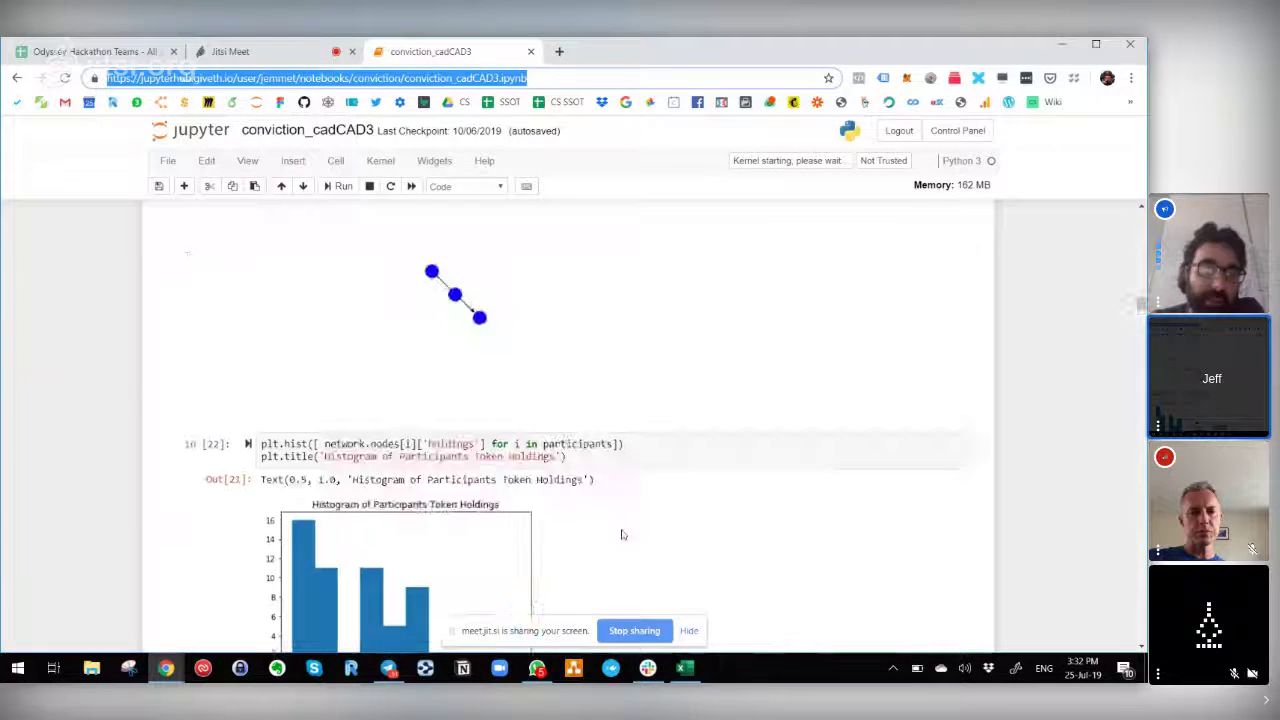
pyautogui.scroll(4, 621, 535)
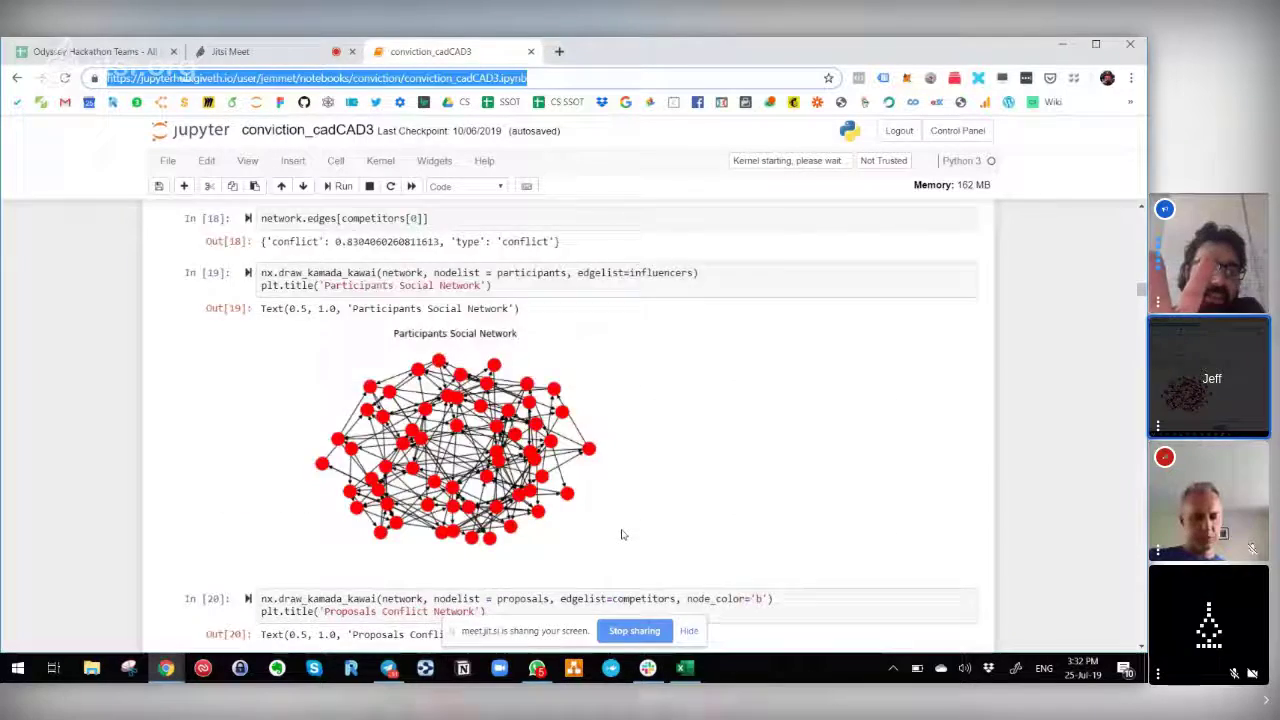
pyautogui.scroll(1, 621, 535)
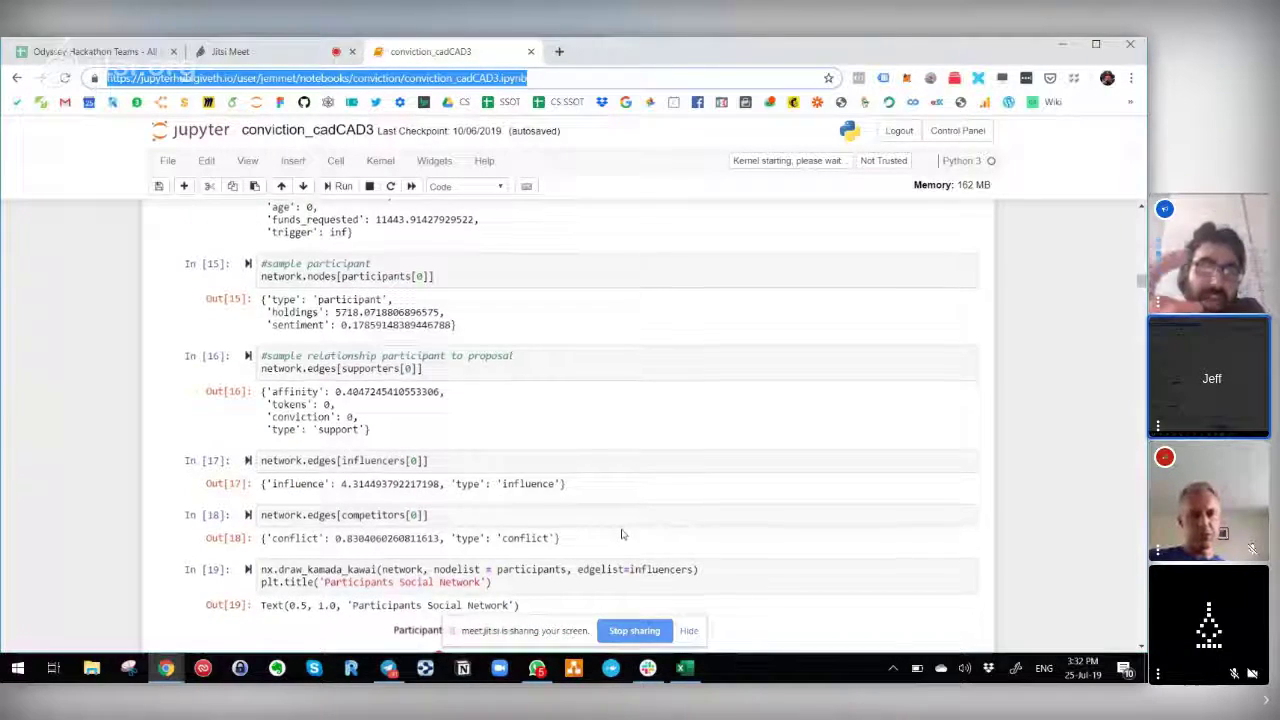
pyautogui.scroll(-2, 621, 535)
pyautogui.scroll(-10, 621, 535)
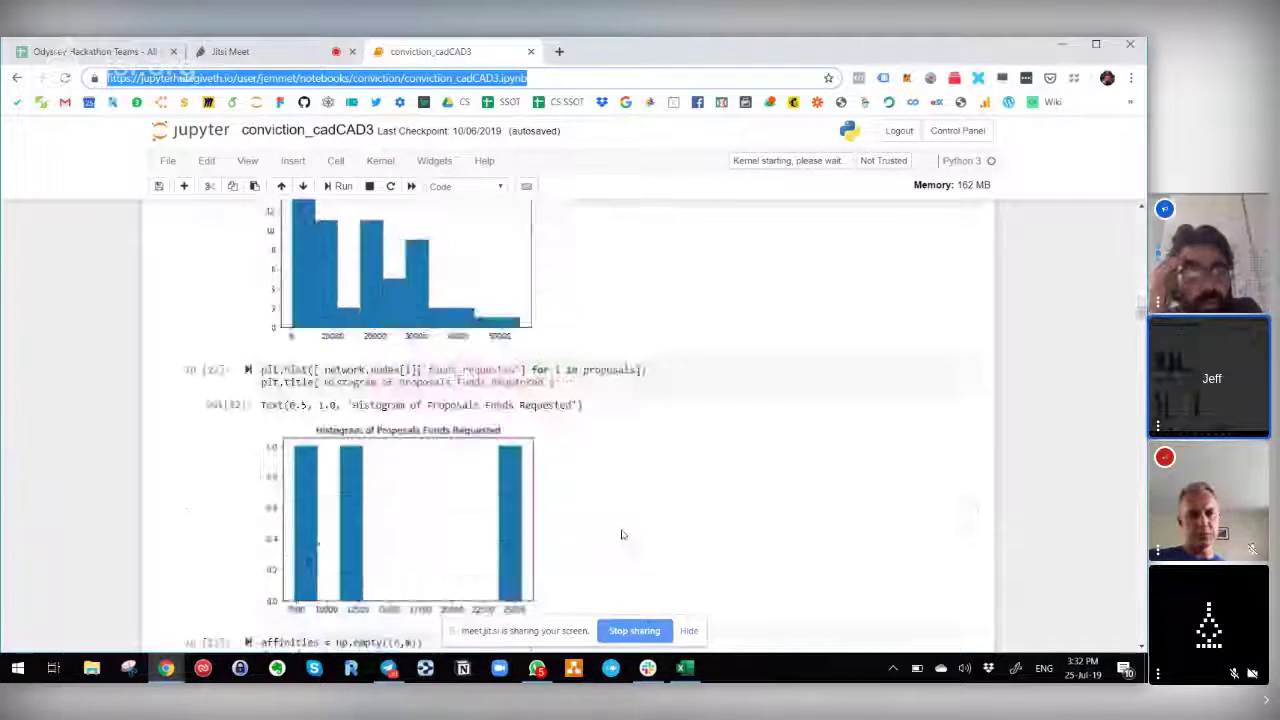
pyautogui.scroll(1, 621, 535)
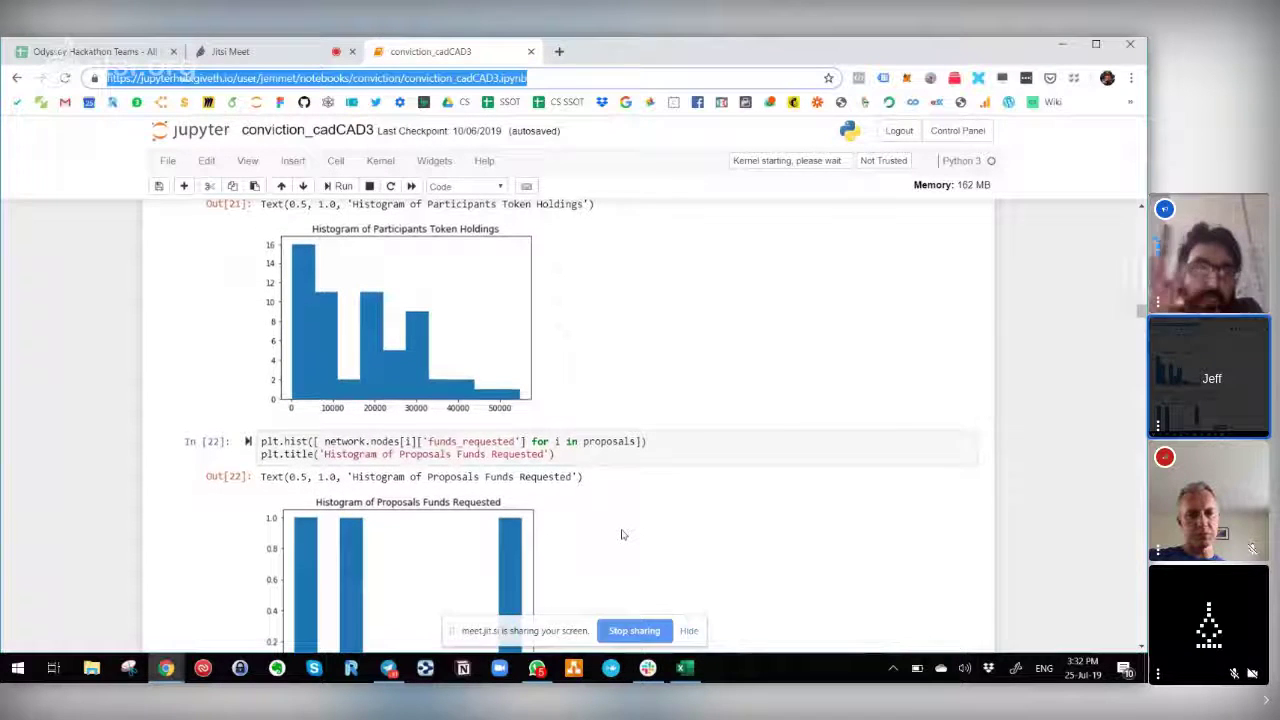
# Look through the notebook from the affinities heatmap past the initial conditions to the plot of funds over timesteps
pyautogui.scroll(-2, 621, 535)
pyautogui.scroll(-4, 621, 535)
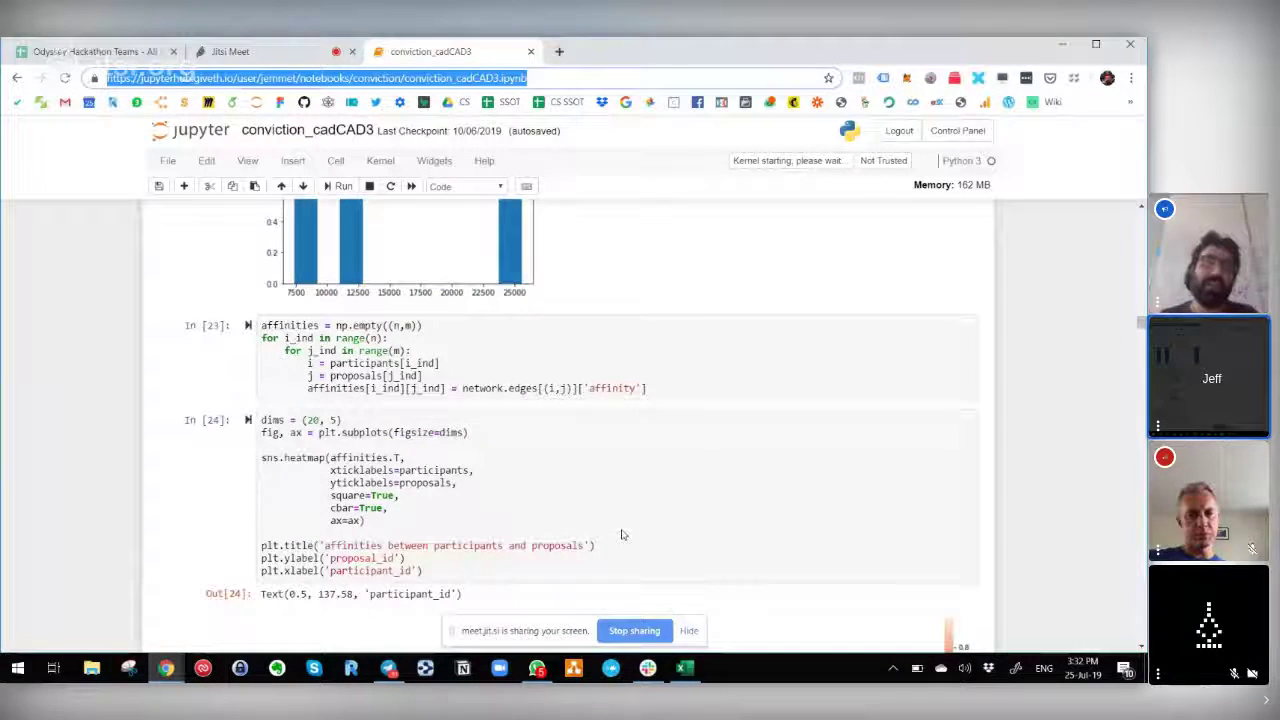
pyautogui.scroll(4, 621, 535)
pyautogui.scroll(2, 621, 535)
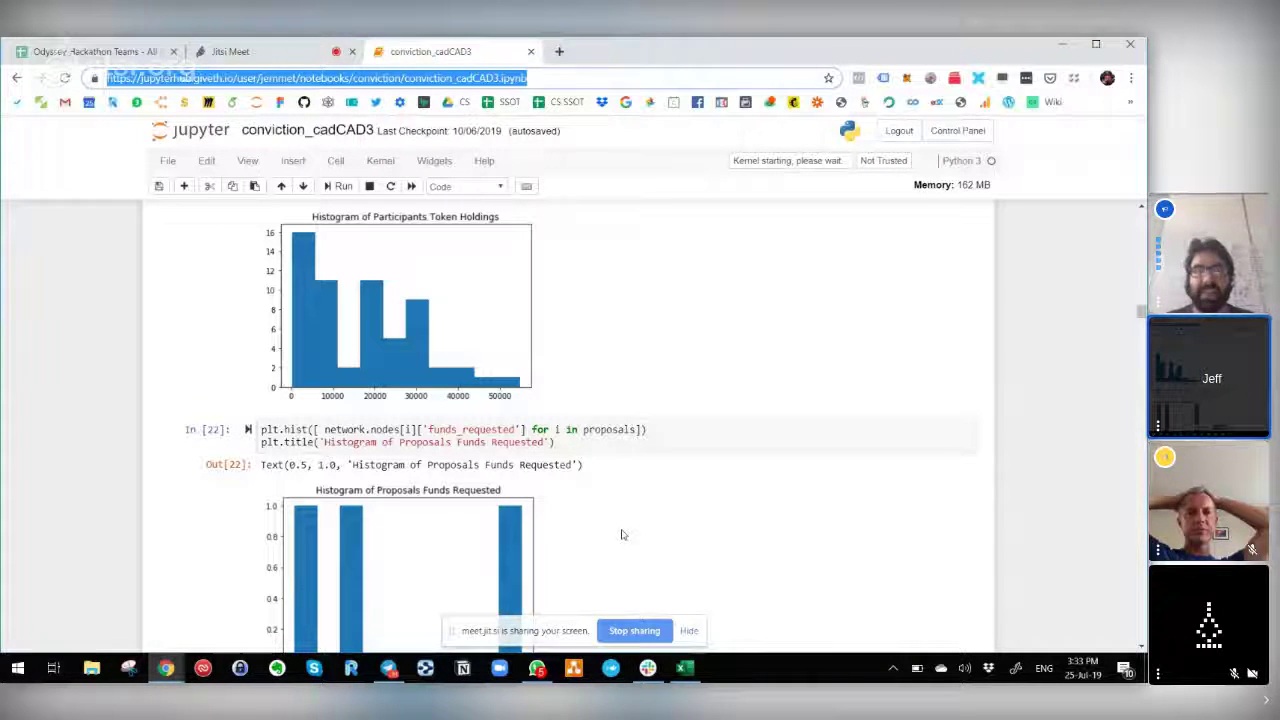
pyautogui.scroll(-15, 621, 535)
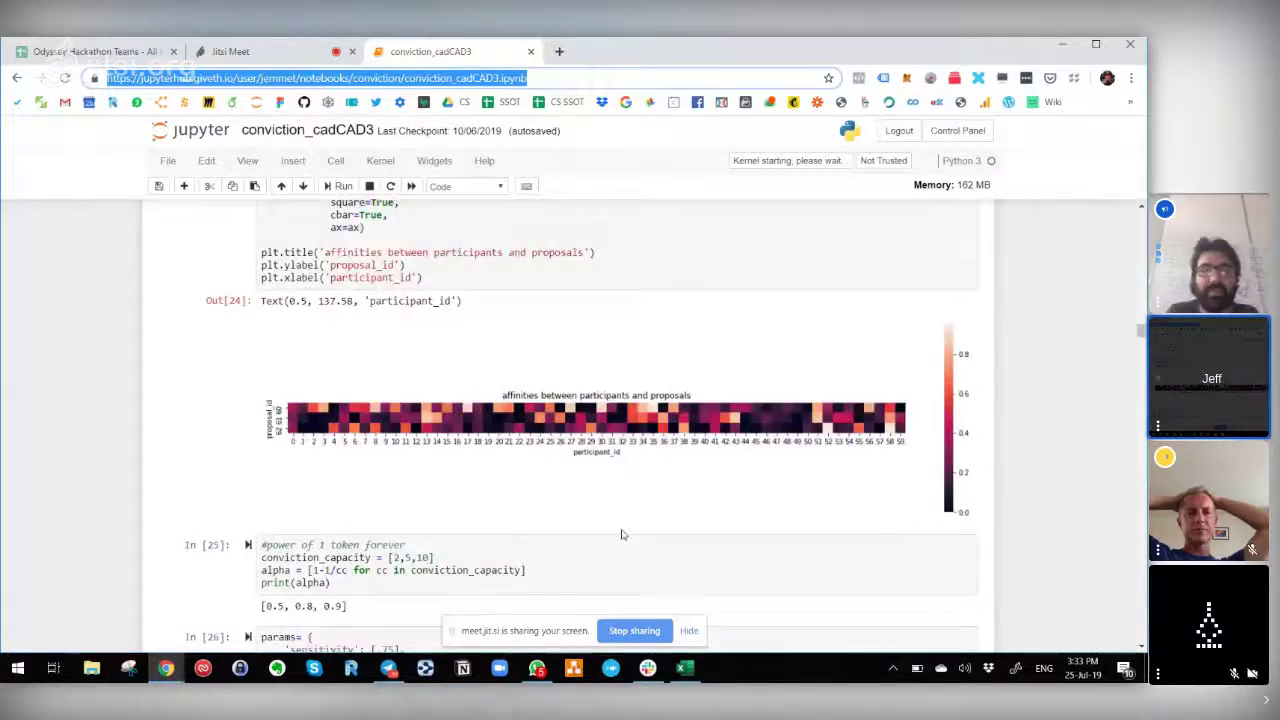
pyautogui.scroll(-15, 621, 535)
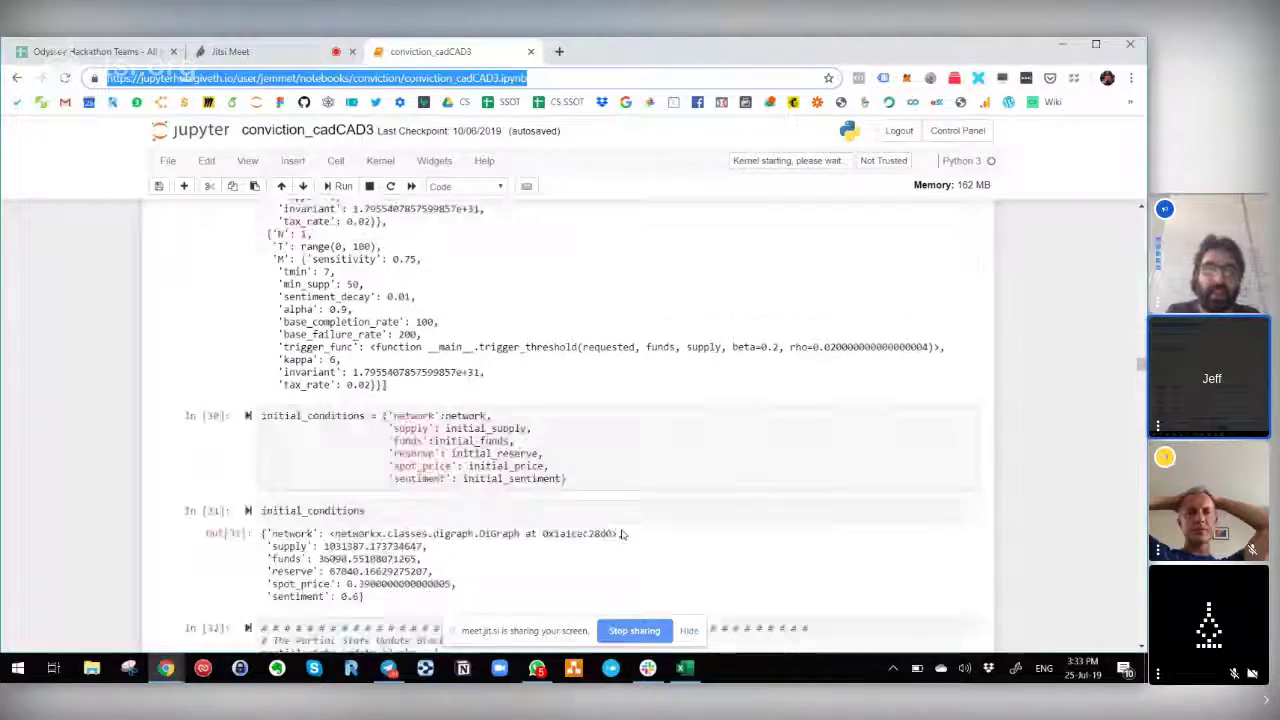
pyautogui.scroll(-15, 621, 535)
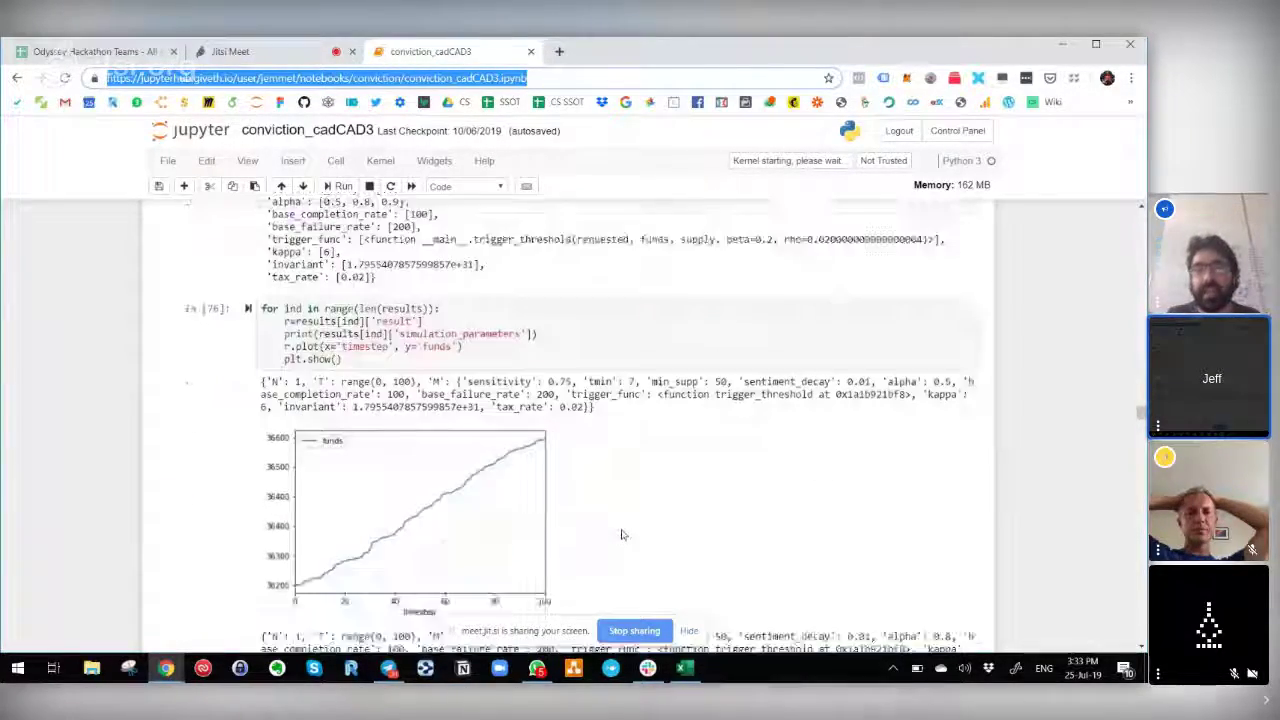
# Look through the simulation results from the funds plots past the local economy, bonding curve and affinities heatmap outputs to the Proposal Status plot
pyautogui.scroll(-8, 621, 535)
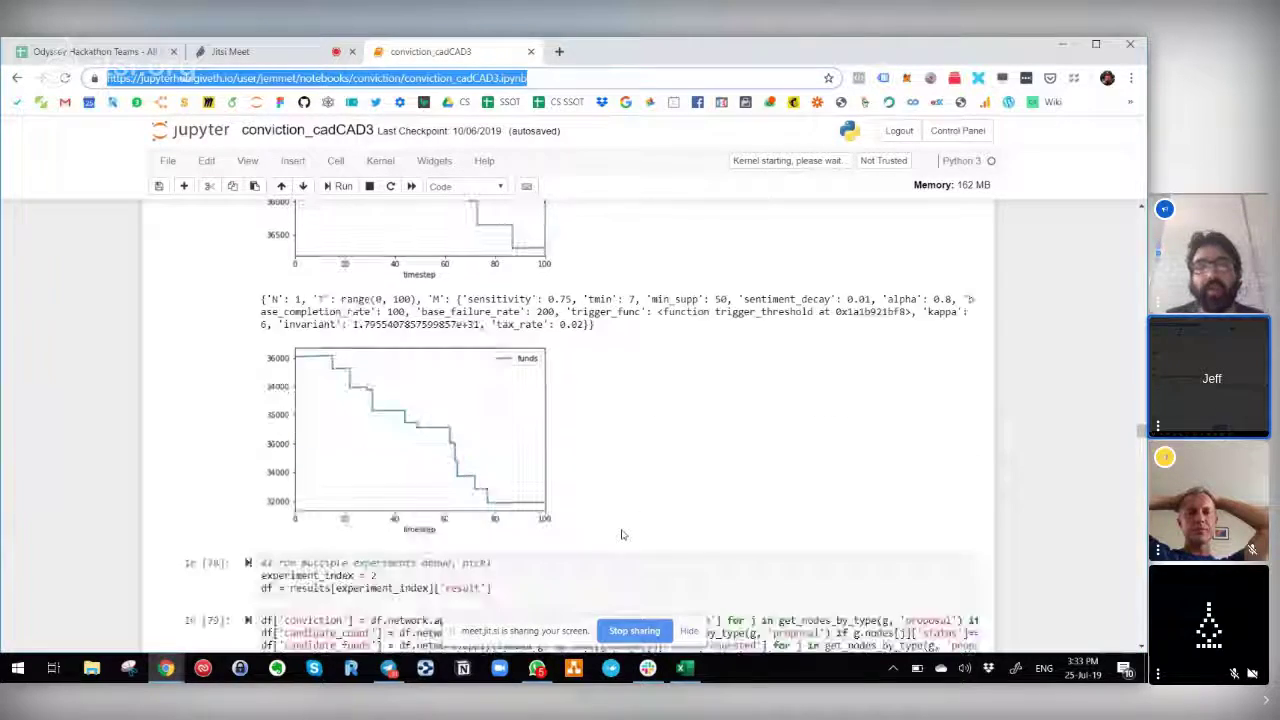
pyautogui.scroll(-15, 621, 535)
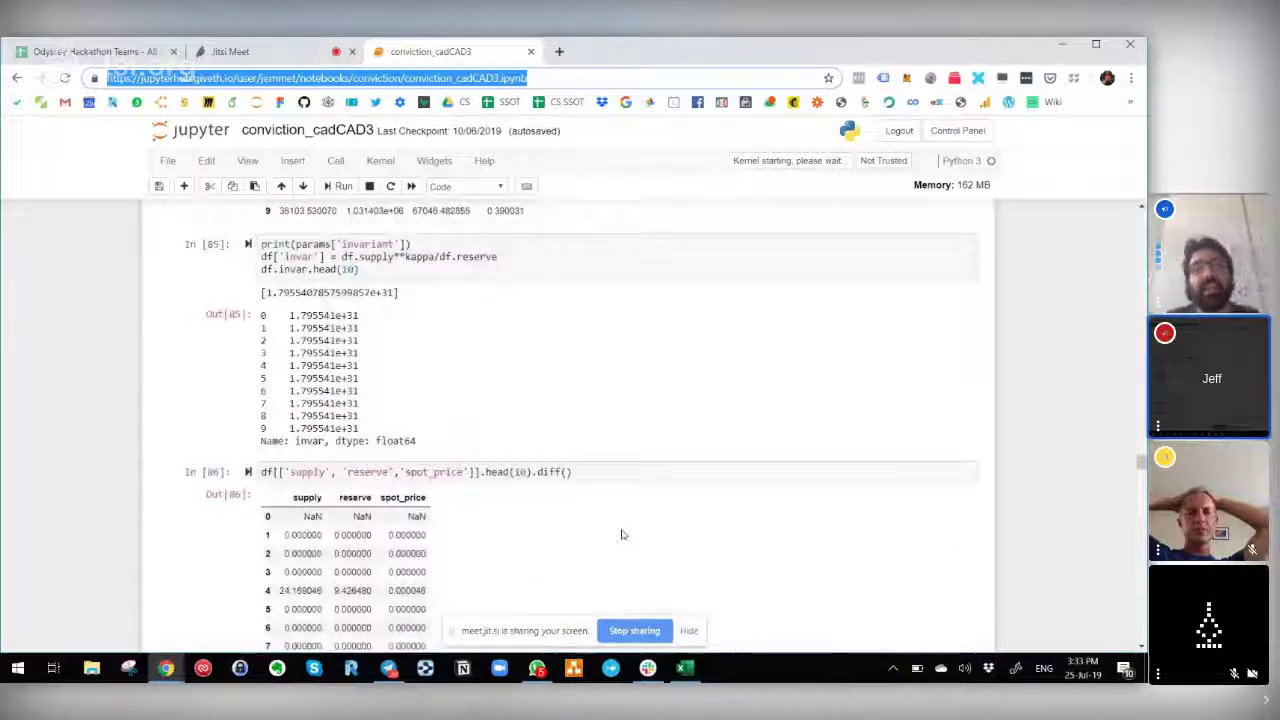
pyautogui.scroll(-1, 621, 535)
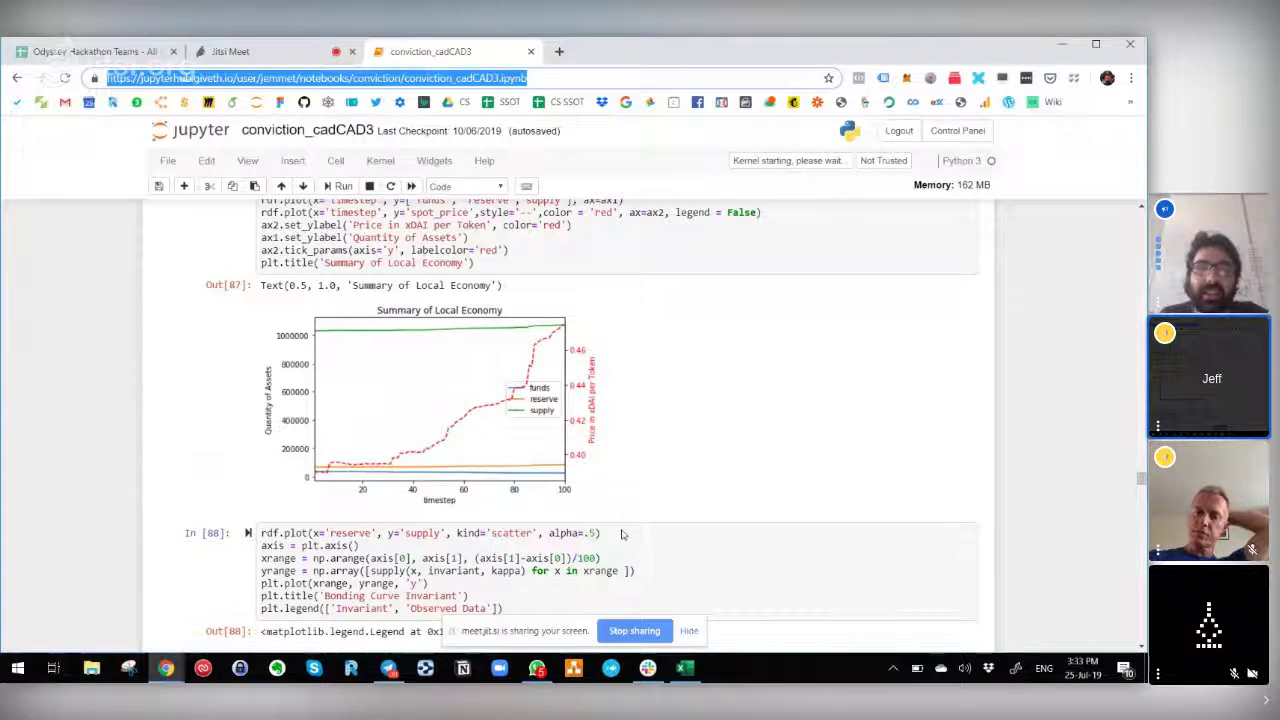
pyautogui.scroll(-3, 621, 535)
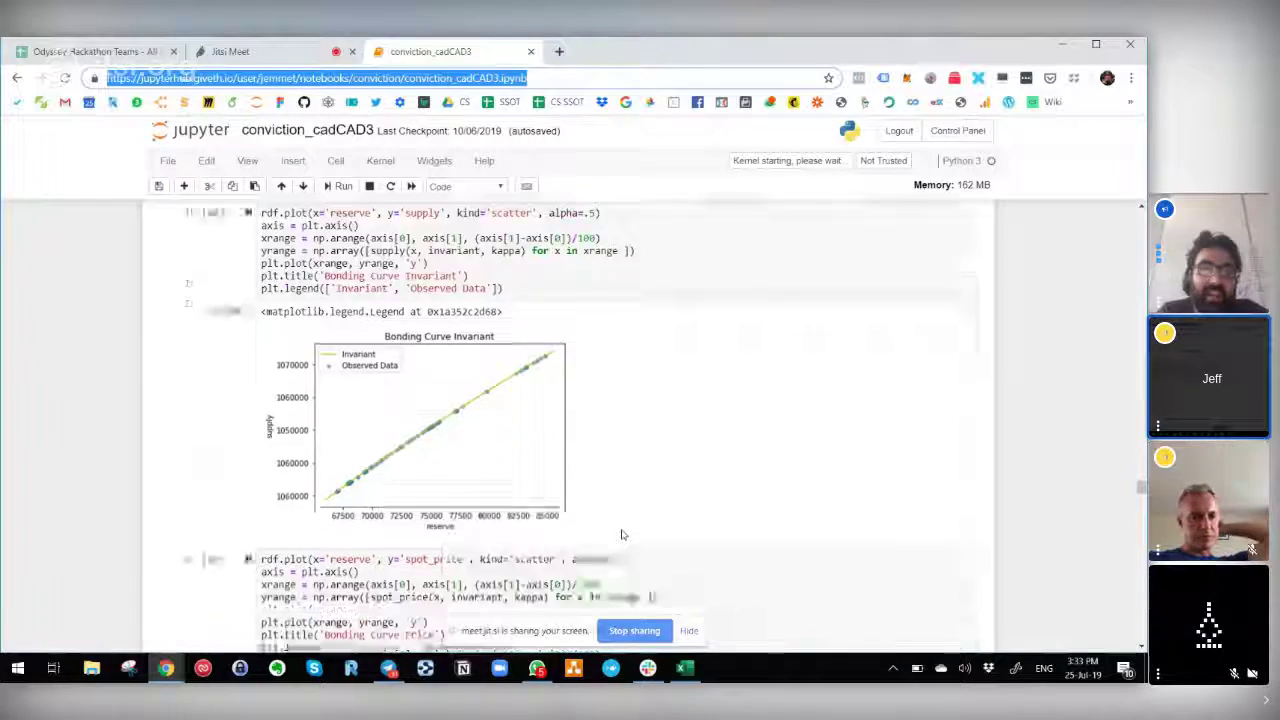
pyautogui.scroll(-7, 621, 535)
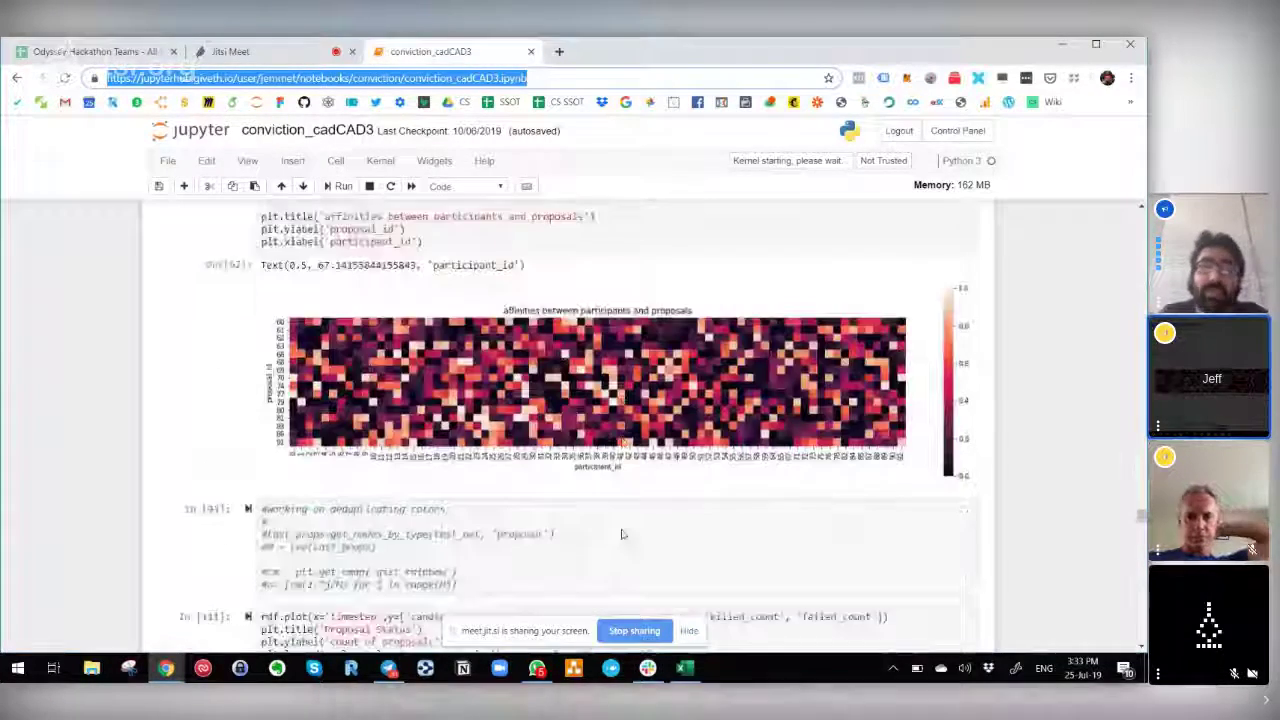
pyautogui.scroll(-5, 621, 535)
pyautogui.scroll(1, 621, 535)
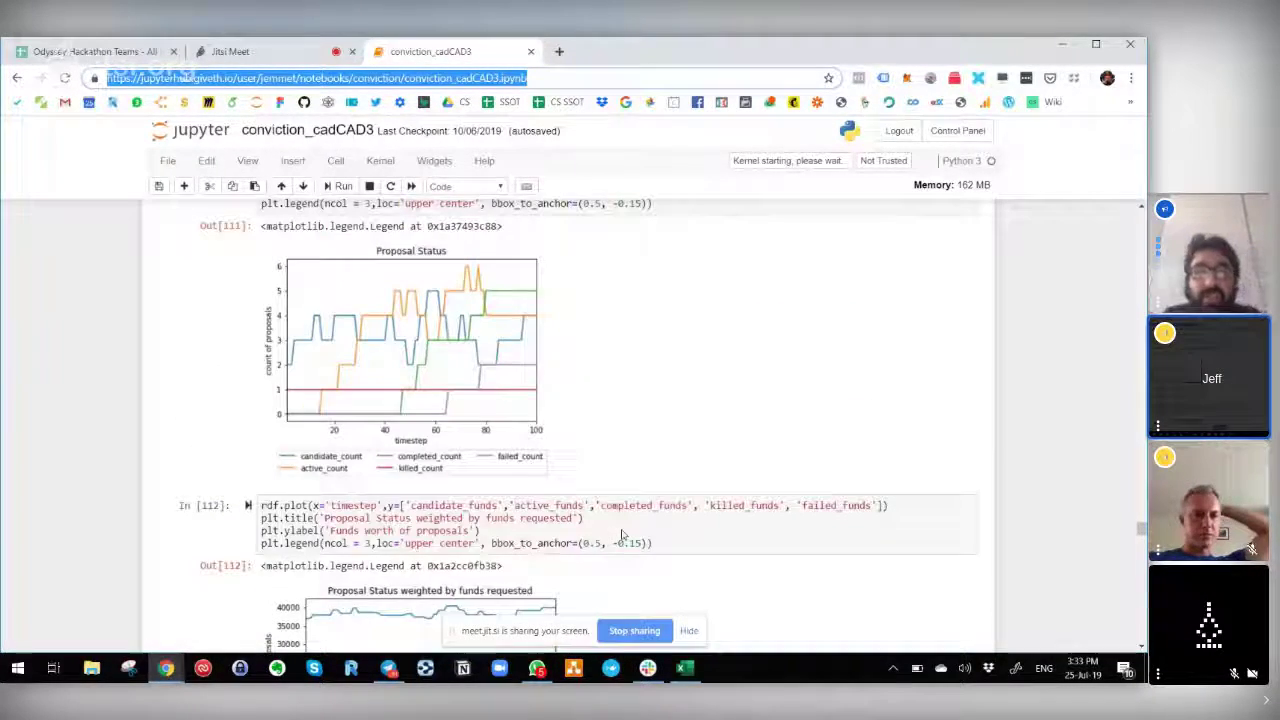
# Compare the Proposal Status plot with the plot of proposal status weighted by funds requested
pyautogui.scroll(-1, 621, 535)
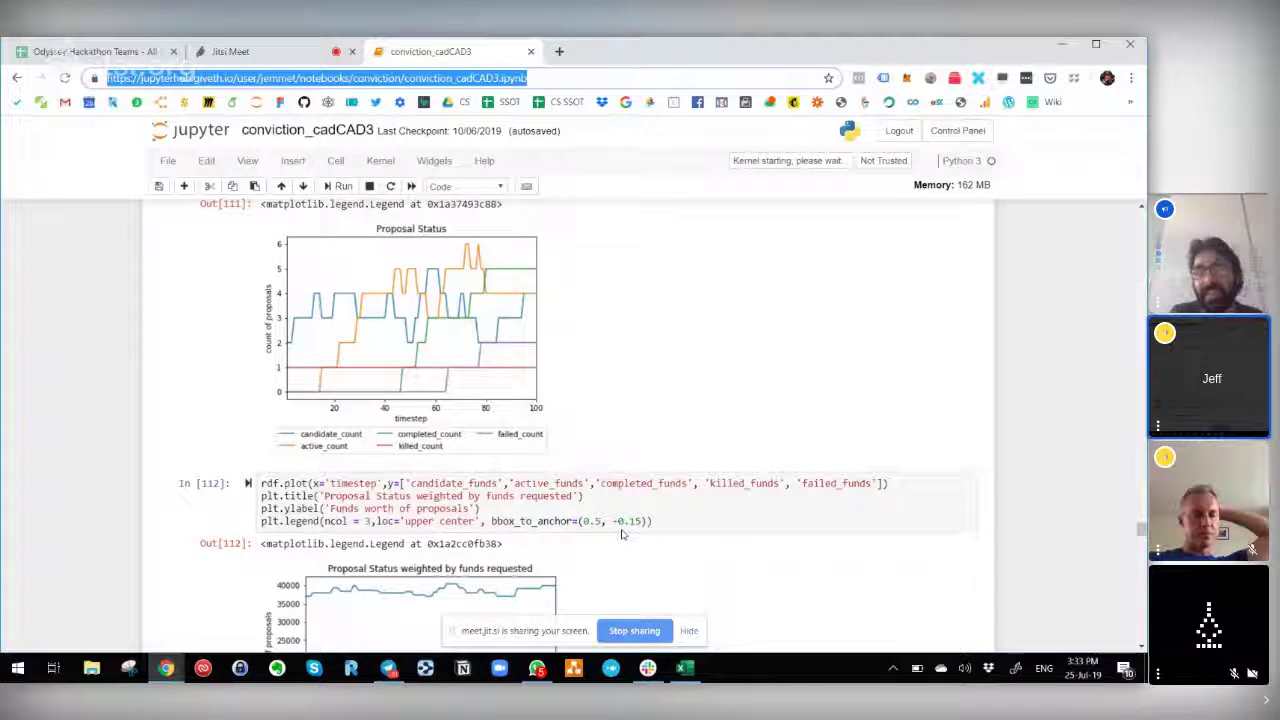
pyautogui.scroll(-3, 621, 535)
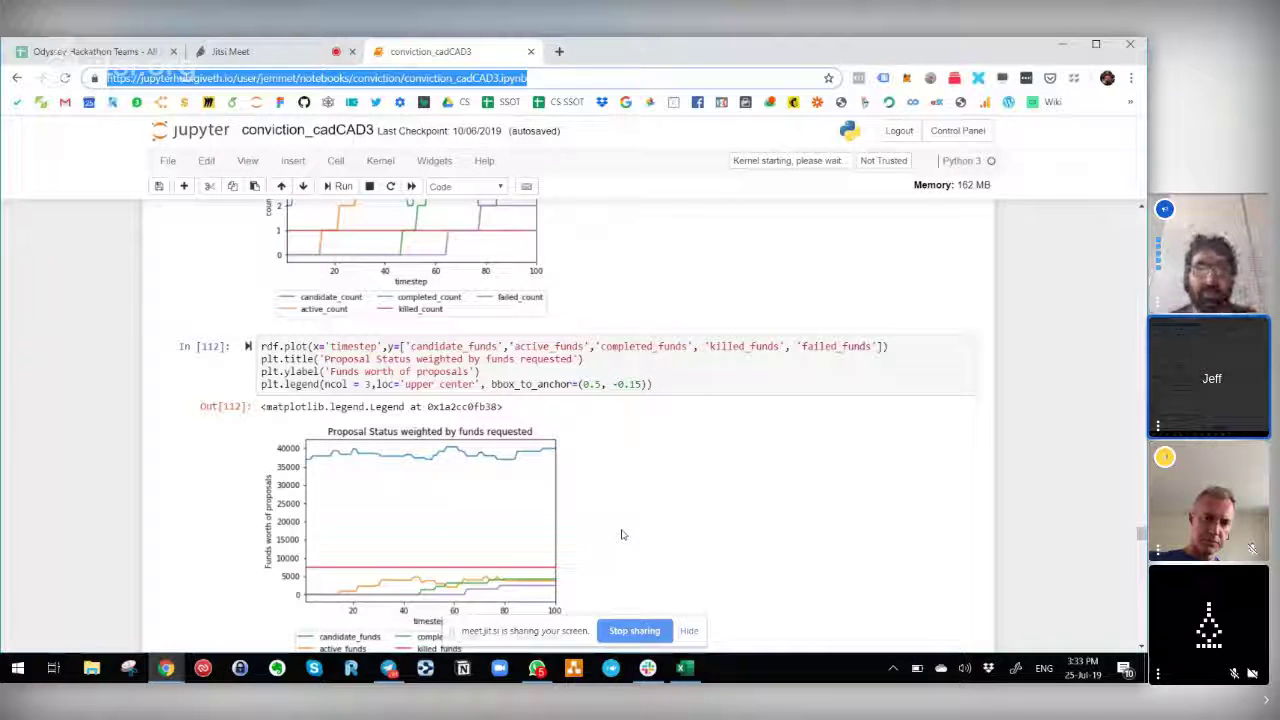
pyautogui.scroll(1, 621, 535)
pyautogui.scroll(1, 621, 535)
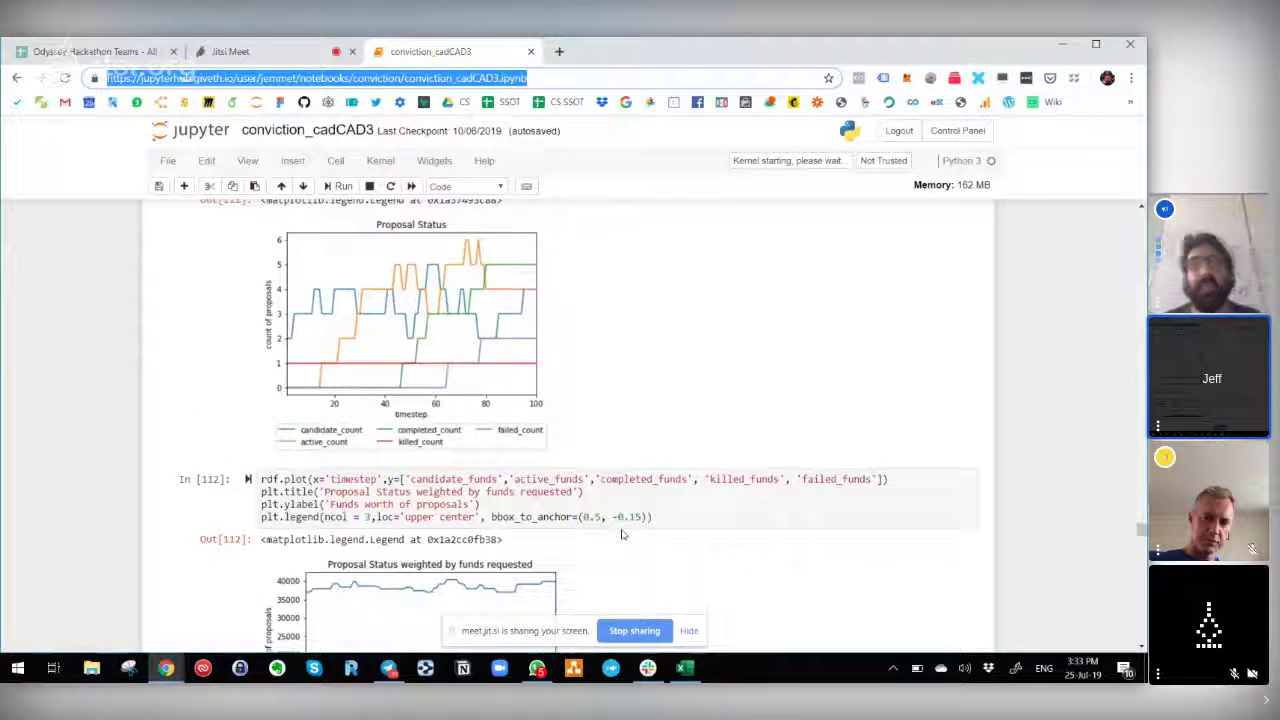
pyautogui.scroll(2, 621, 535)
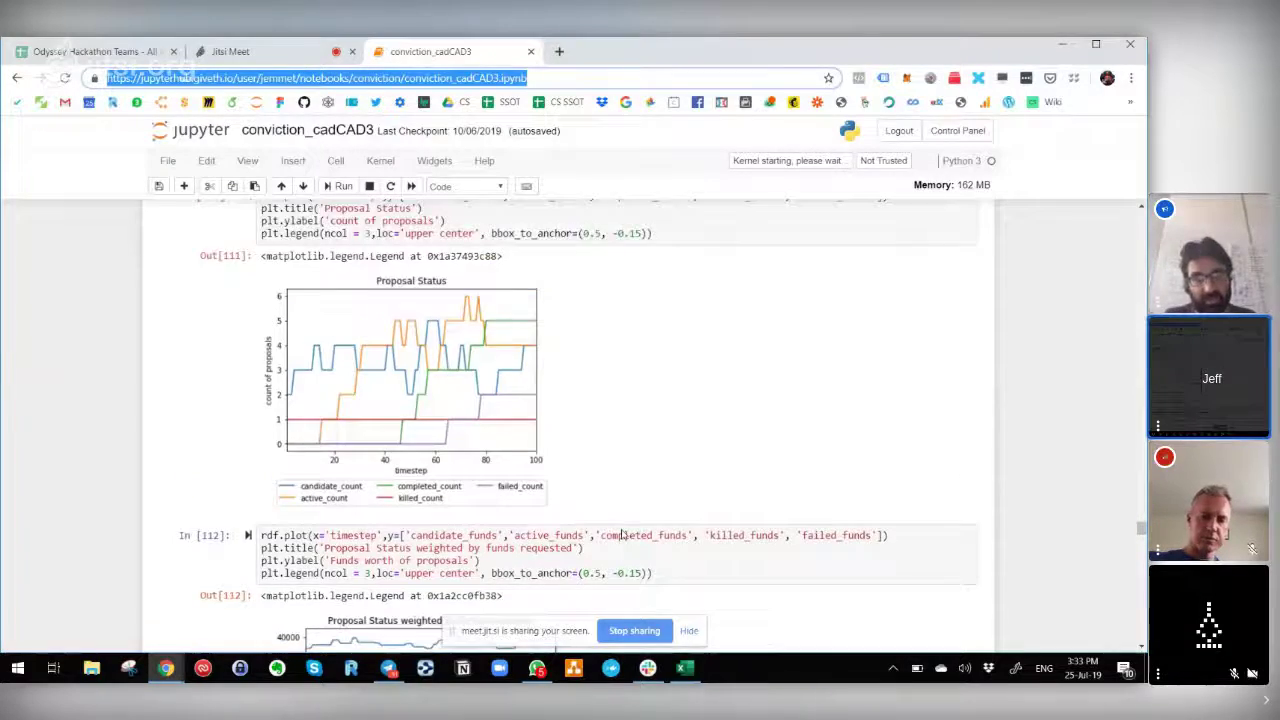
pyautogui.scroll(10, 621, 535)
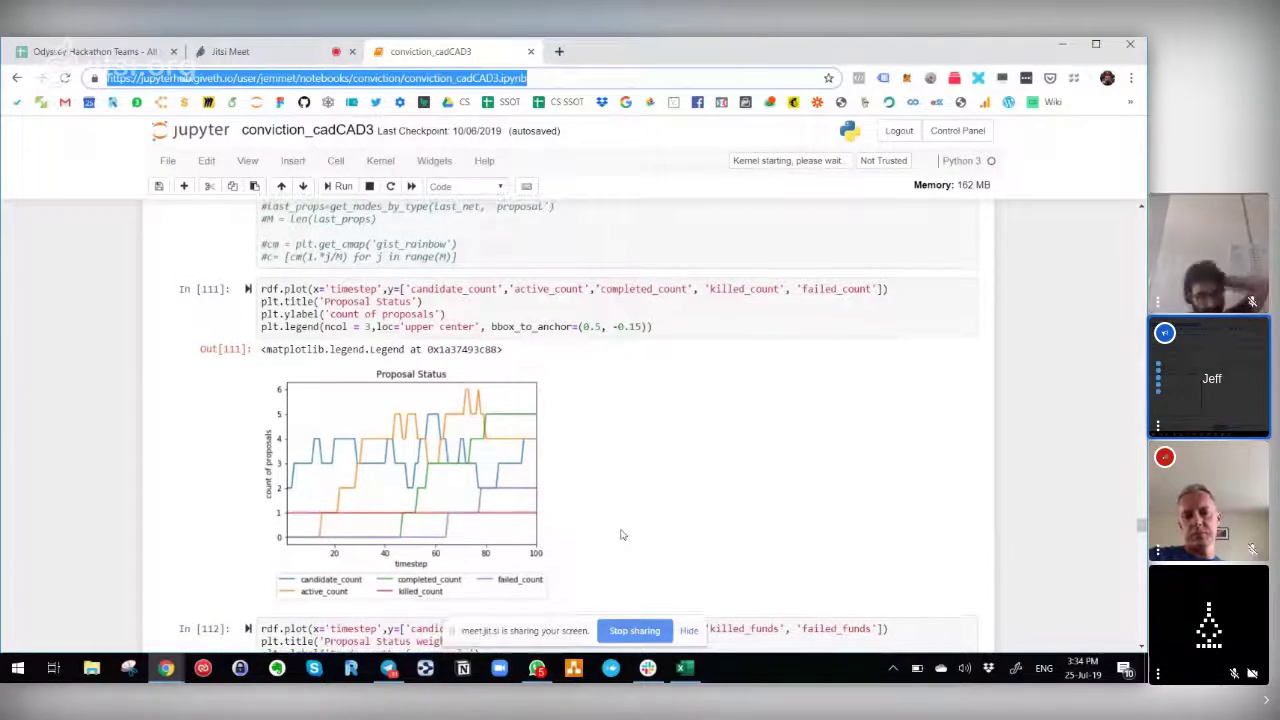
# Revisit the Proposals Conflict Network, the initial histograms and affinities heatmap, and continue past the simulation parameters to the funds plots
pyautogui.scroll(20, 621, 535)
pyautogui.scroll(10, 621, 535)
pyautogui.scroll(-7, 621, 535)
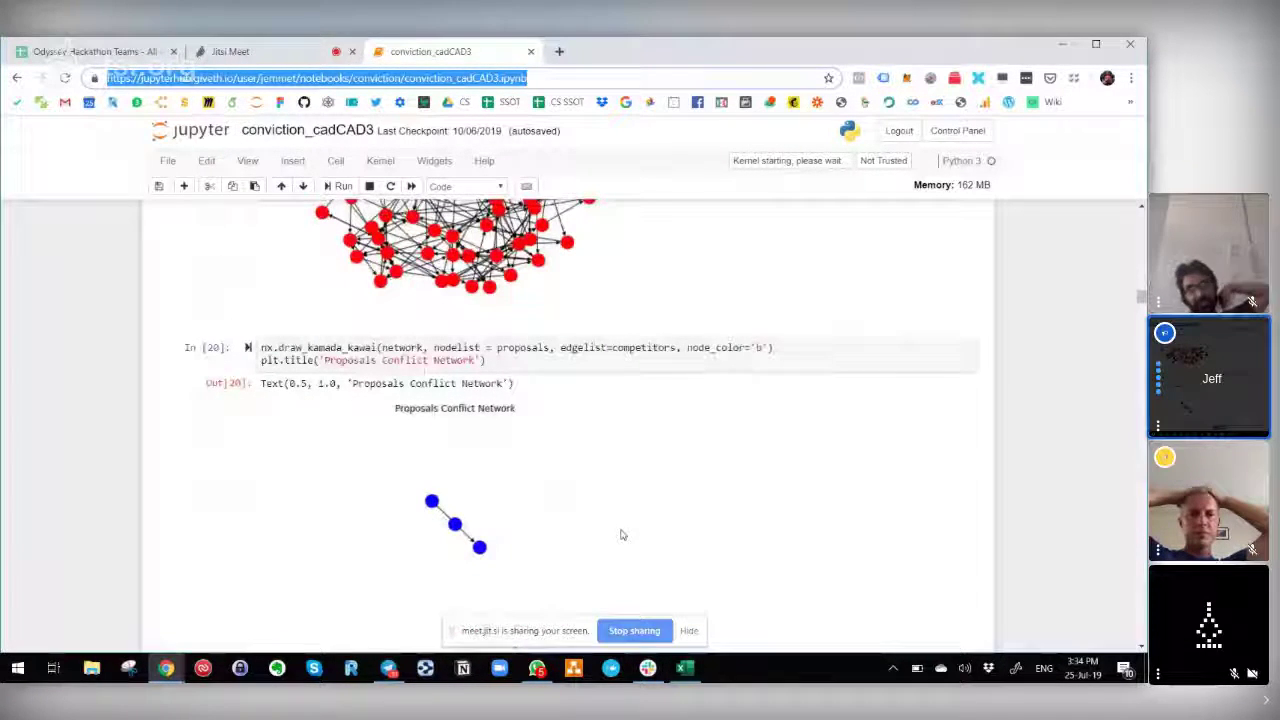
pyautogui.scroll(-5, 621, 535)
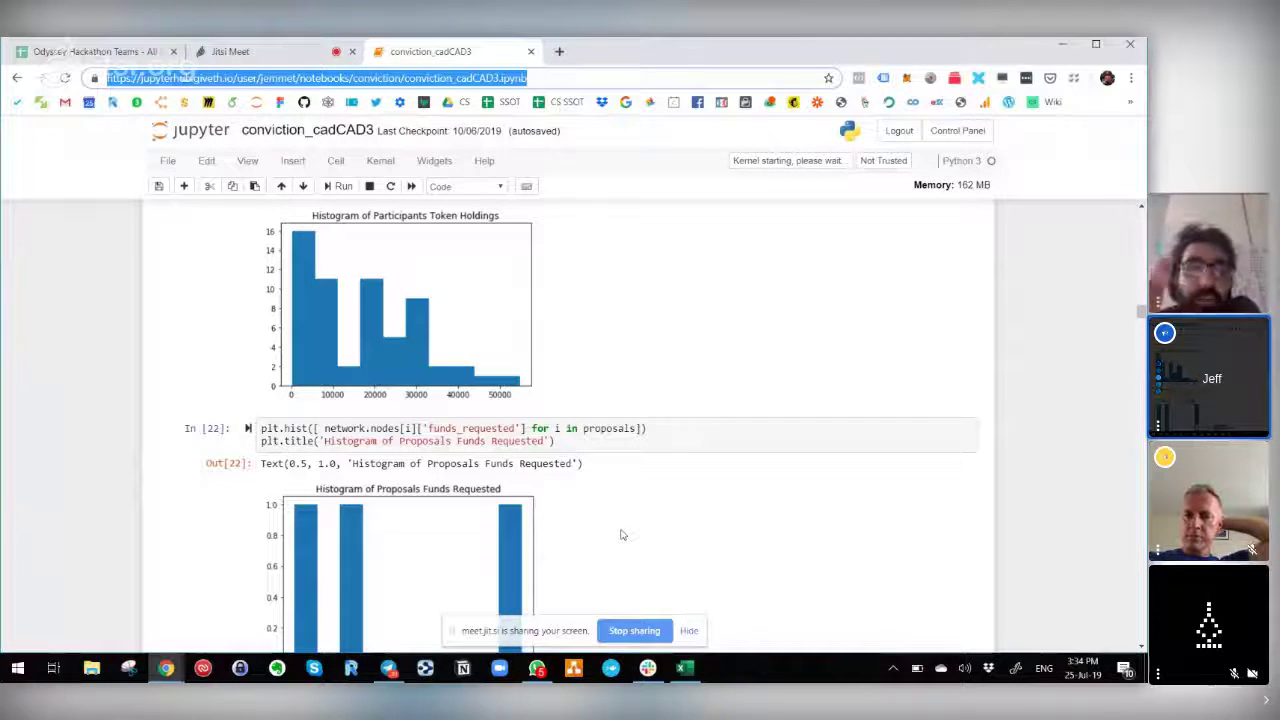
pyautogui.scroll(-6, 620, 535)
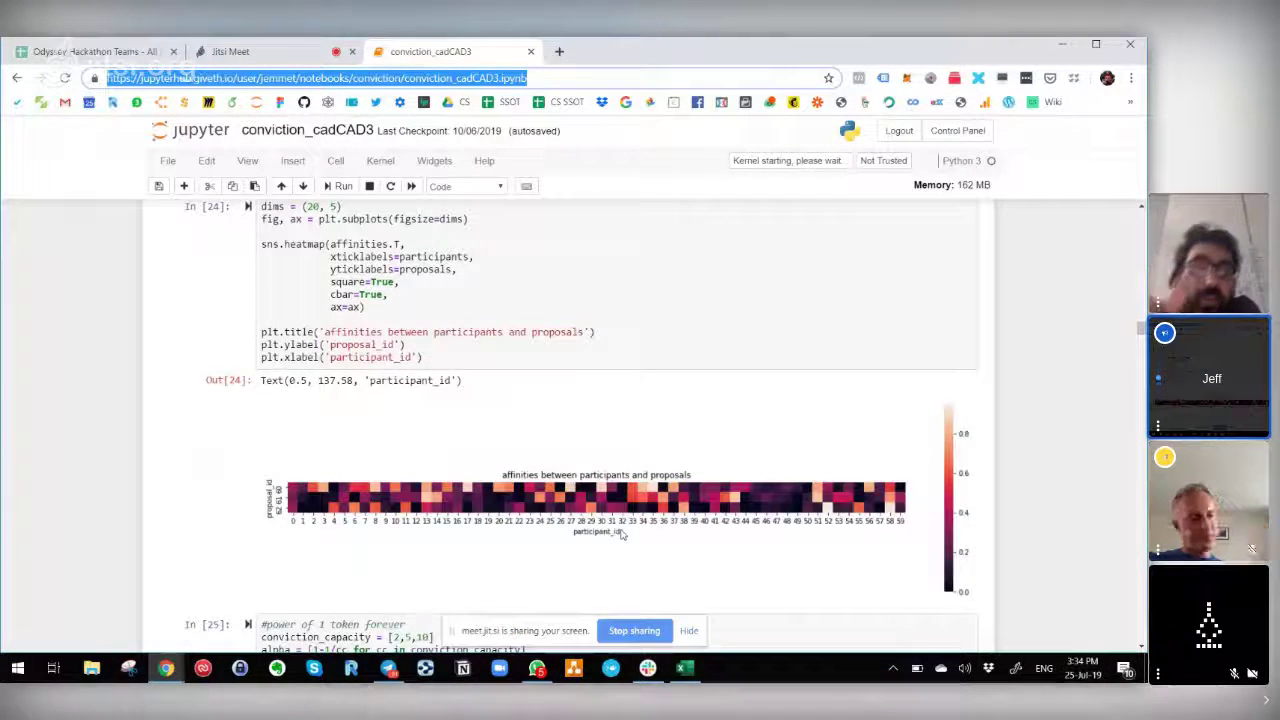
pyautogui.scroll(-10, 620, 535)
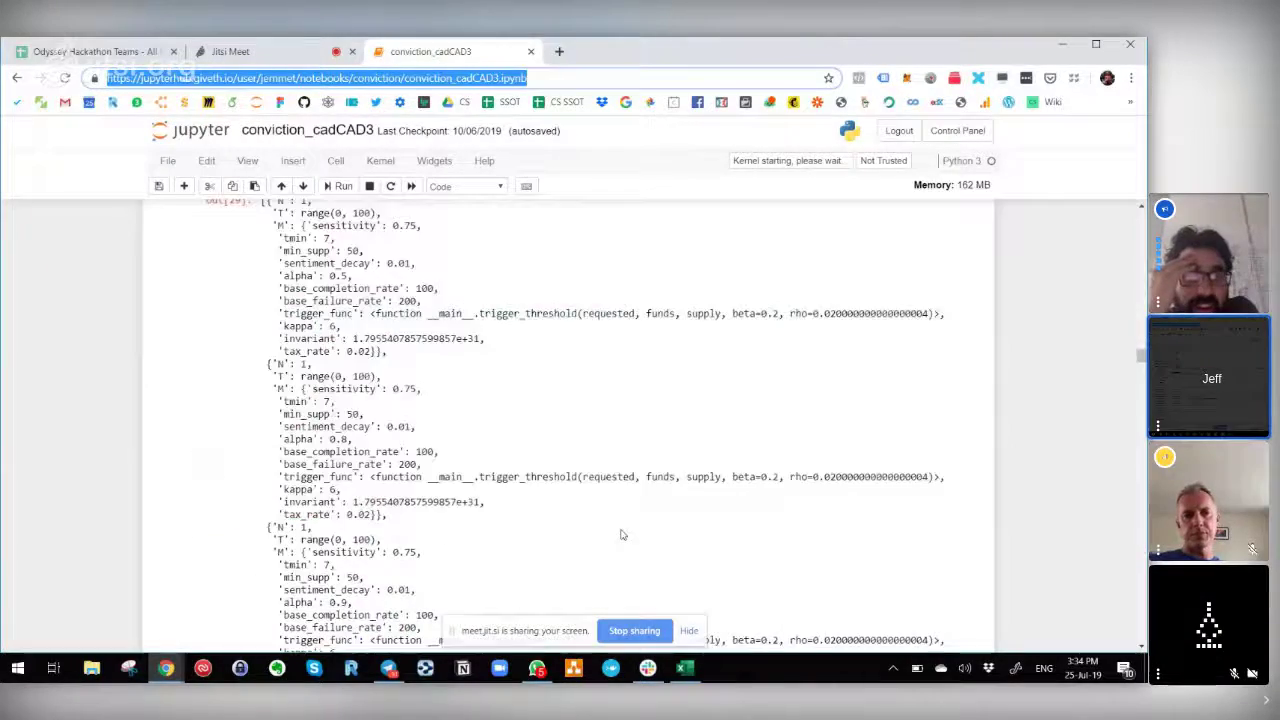
pyautogui.scroll(-15, 620, 535)
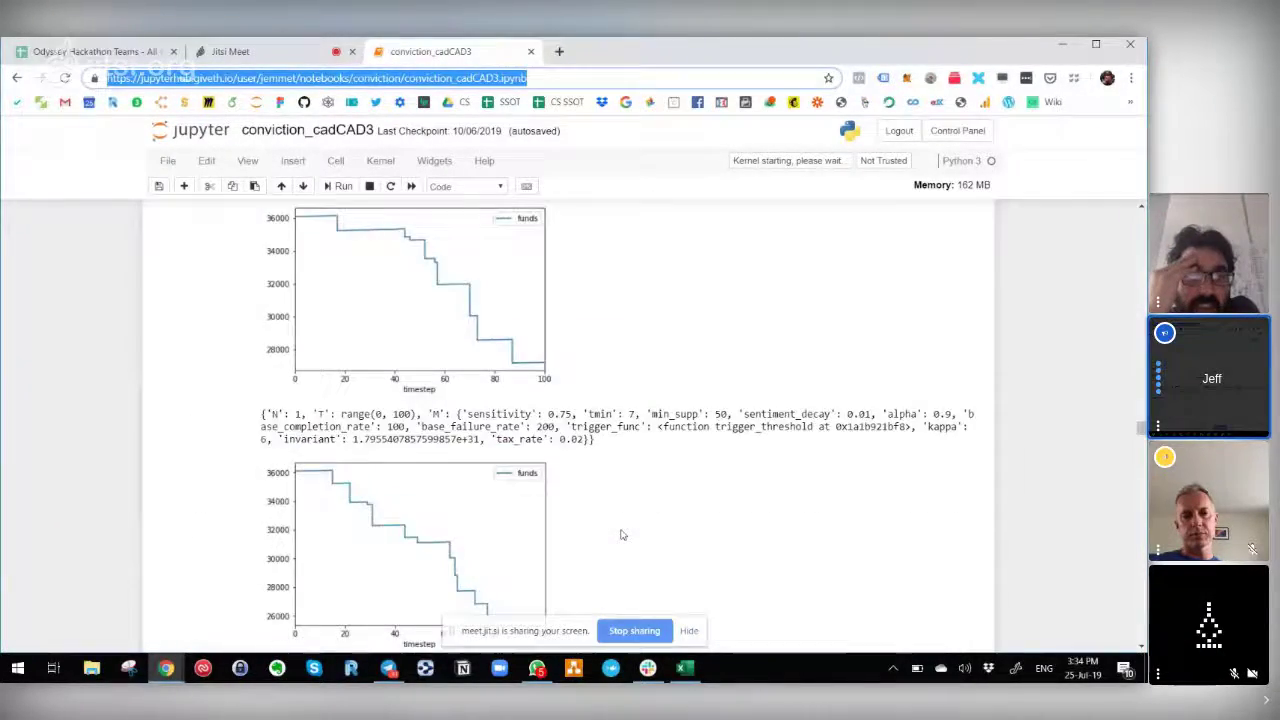
# Examine the Bonding Curve Invariant plot together with the Summary of Local Economy plot above it
pyautogui.scroll(-15, 620, 535)
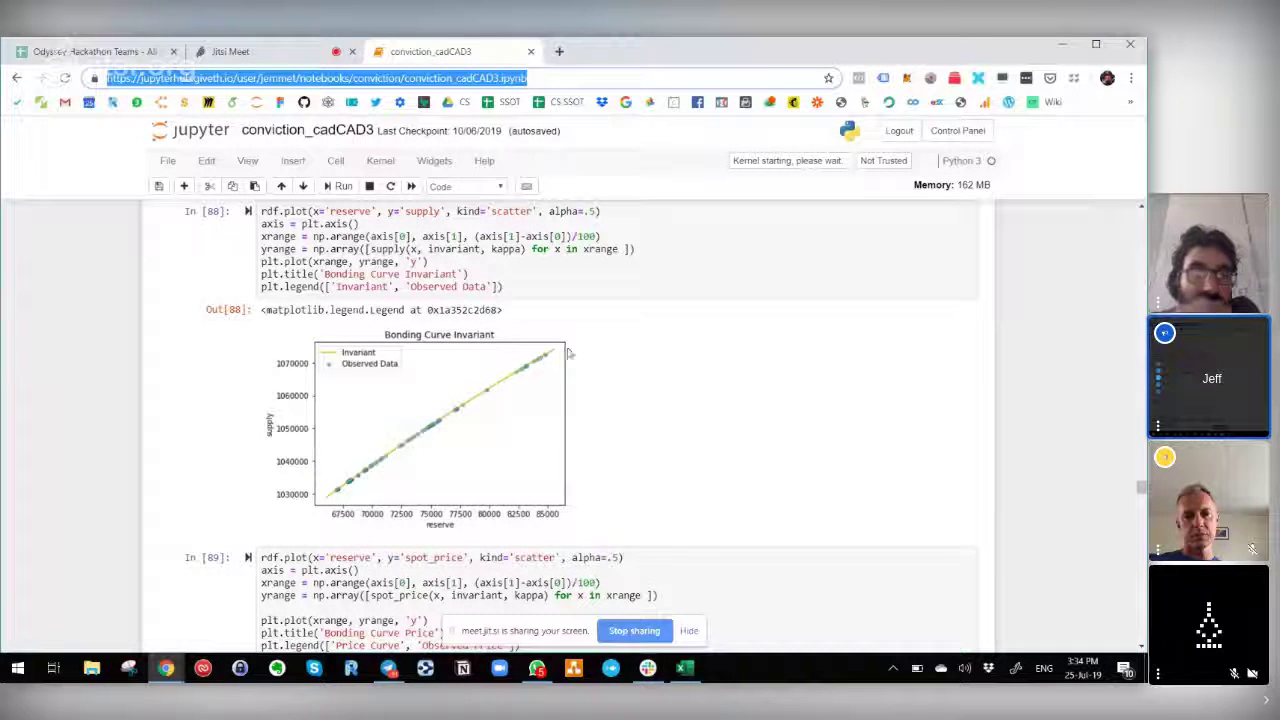
pyautogui.scroll(3, 686, 402)
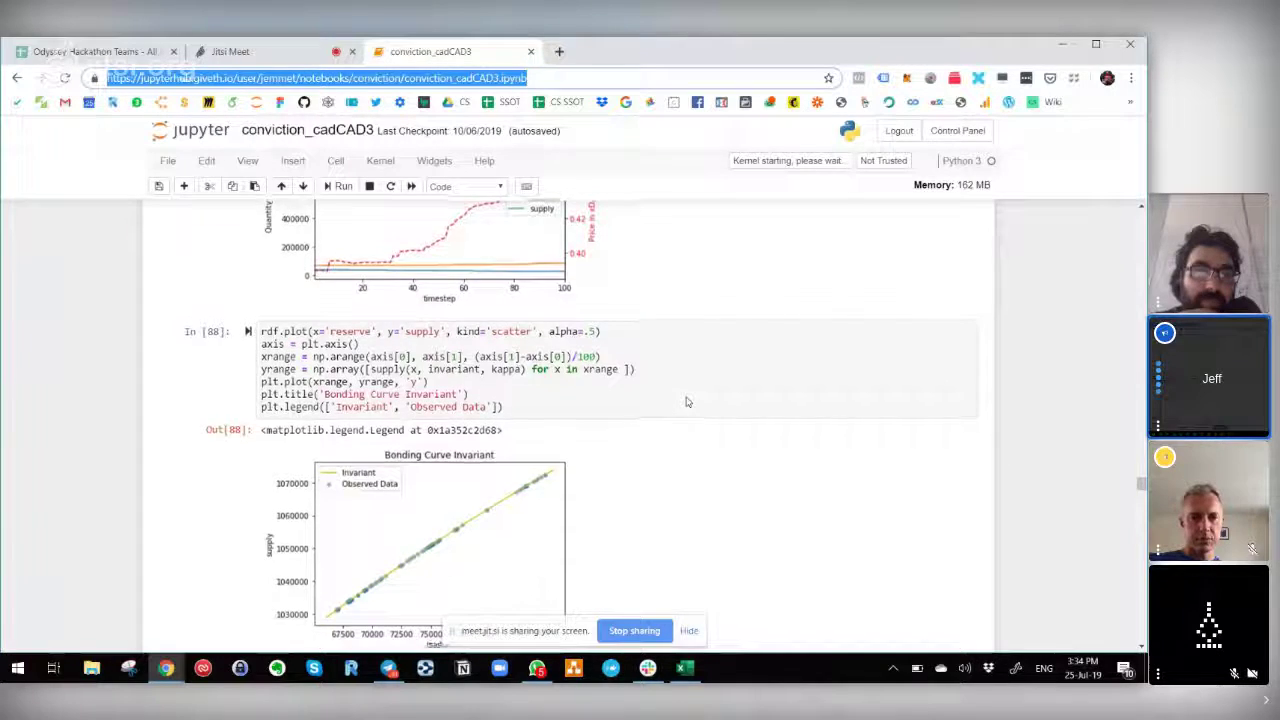
pyautogui.scroll(2, 686, 402)
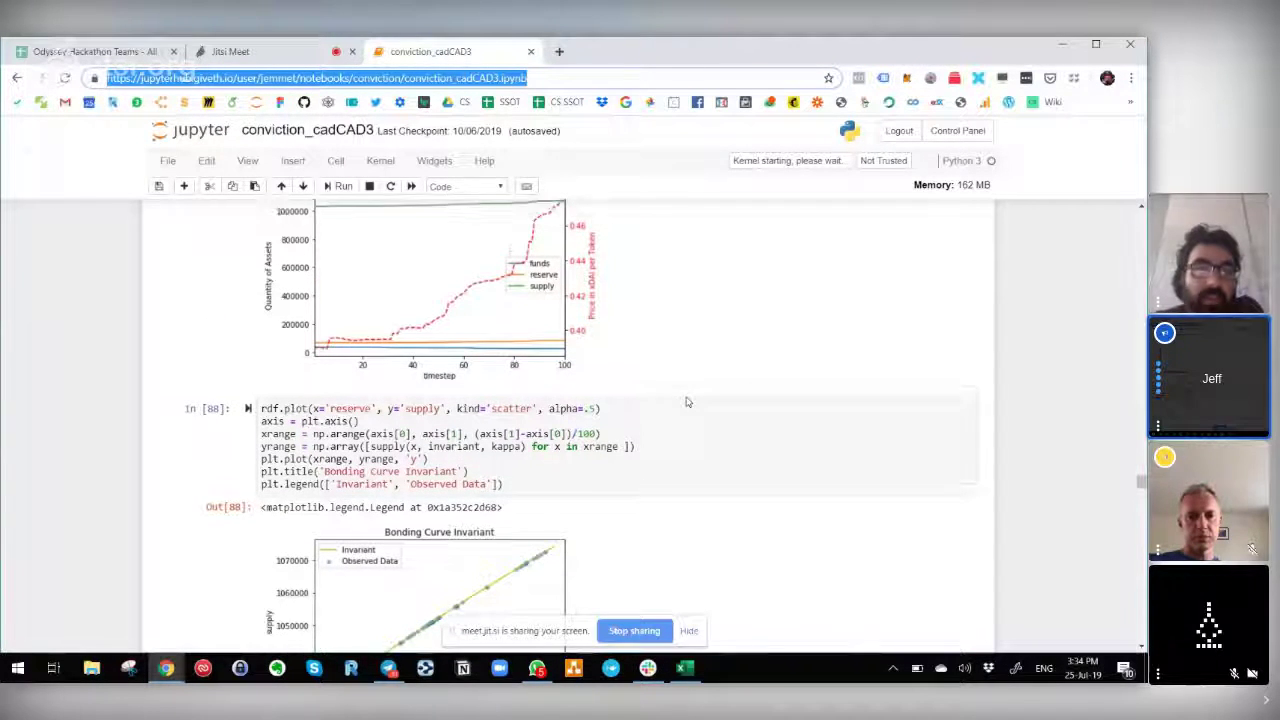
pyautogui.scroll(1, 686, 402)
pyautogui.scroll(-3, 686, 402)
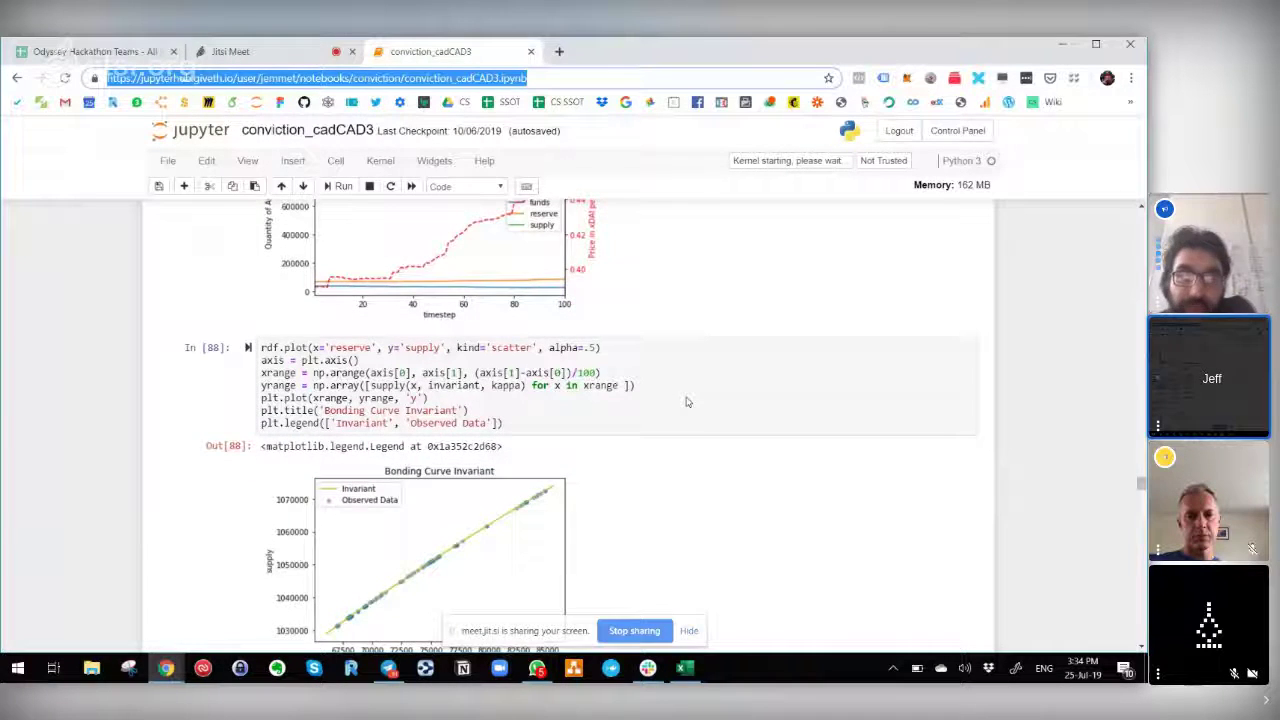
pyautogui.scroll(-3, 686, 402)
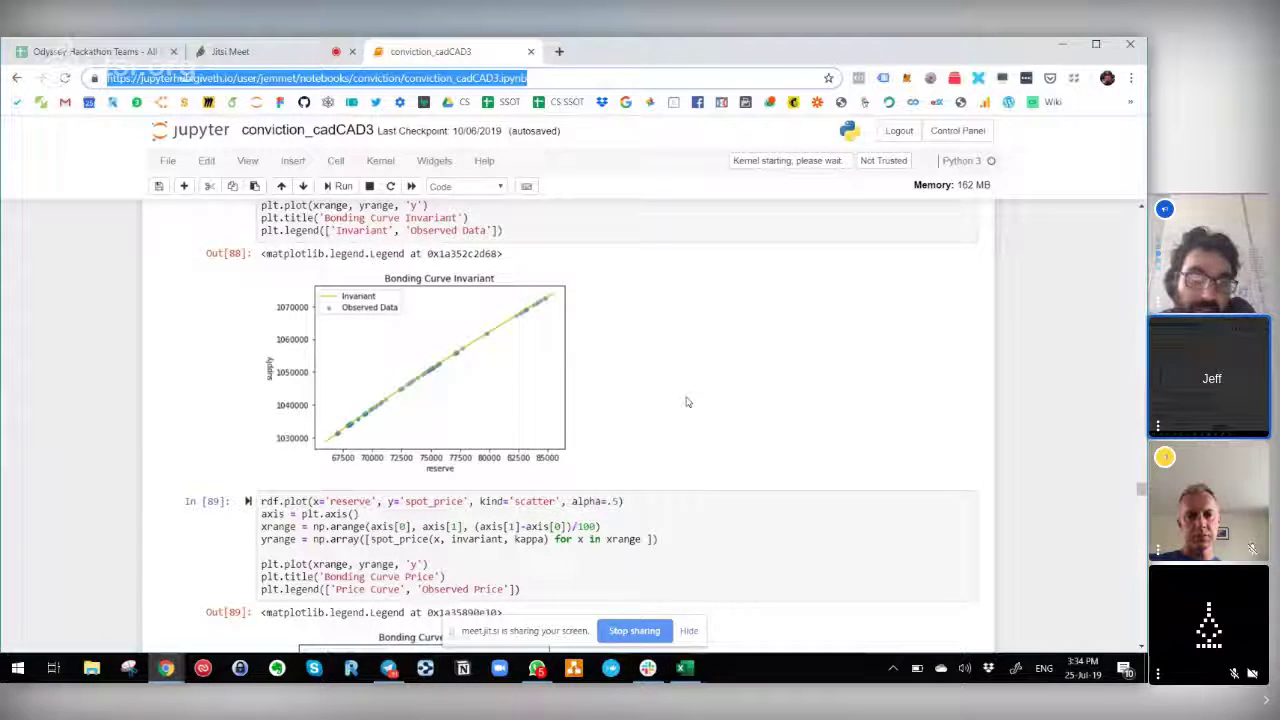
pyautogui.scroll(-1, 686, 402)
pyautogui.scroll(6, 686, 402)
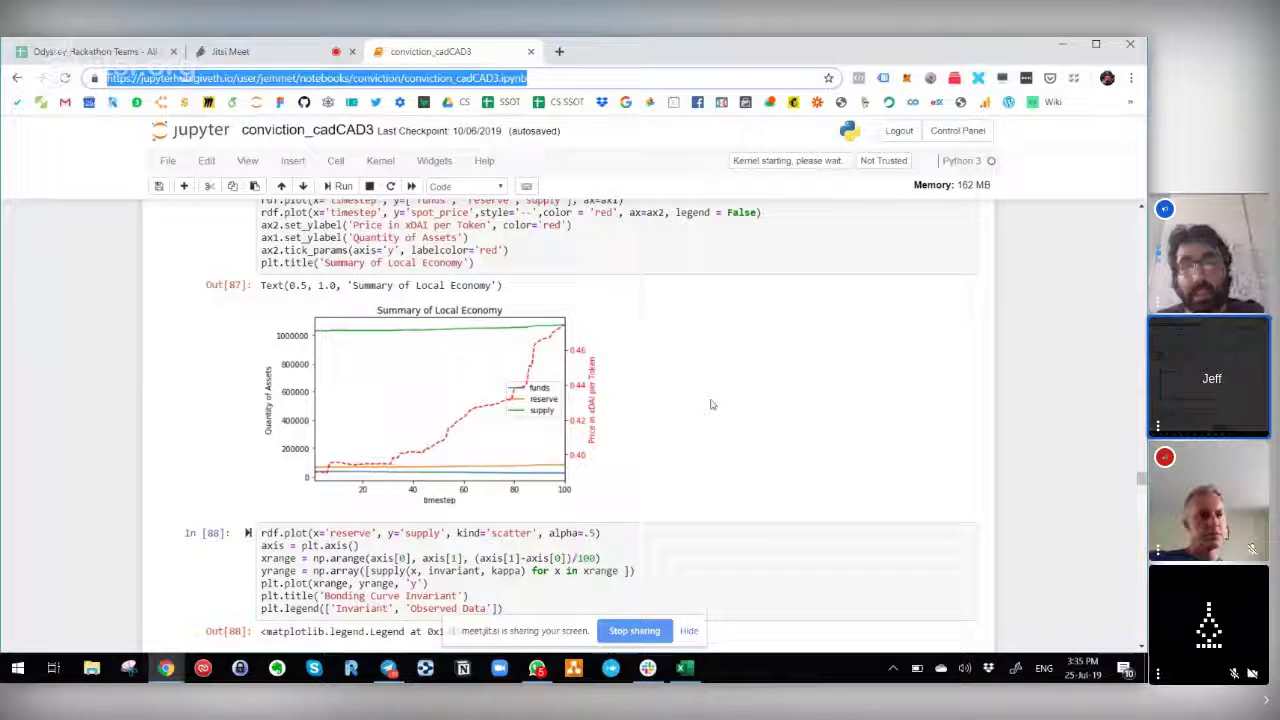
# Check the invariant values and the supply, reserve and spot price tables, and review the Summary of Local Economy plot again
pyautogui.scroll(20, 711, 404)
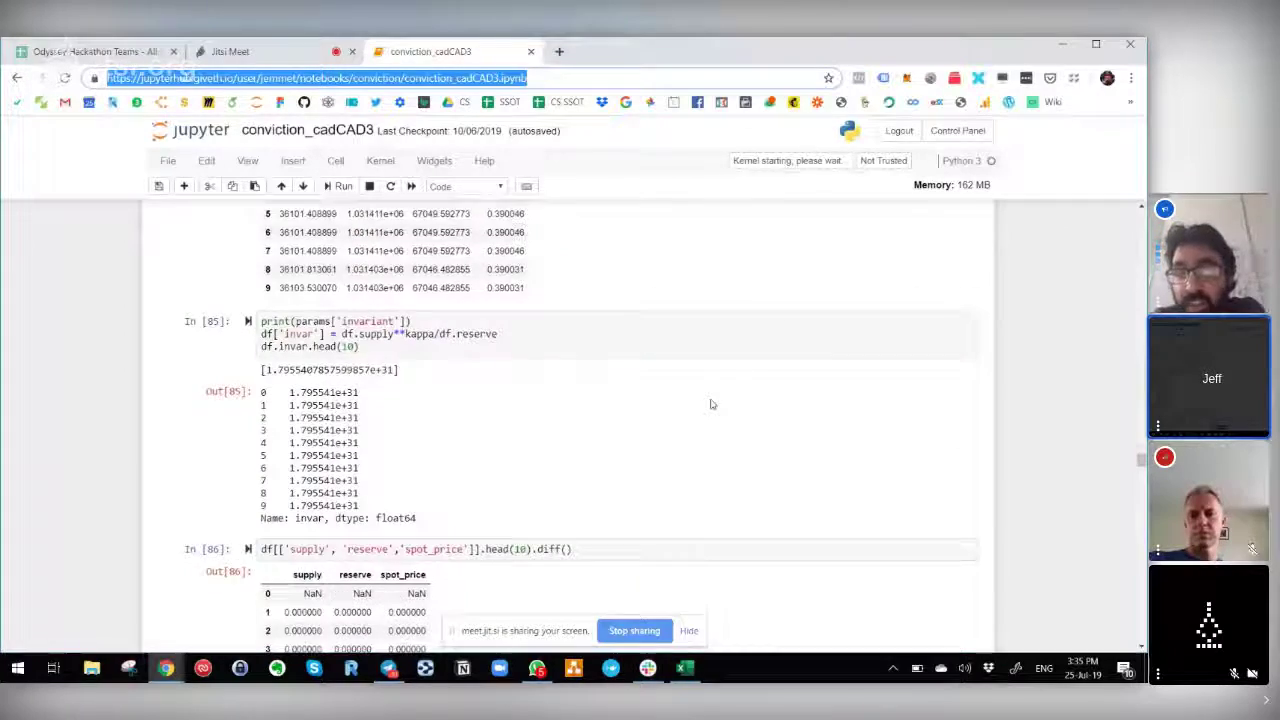
pyautogui.scroll(-15, 711, 404)
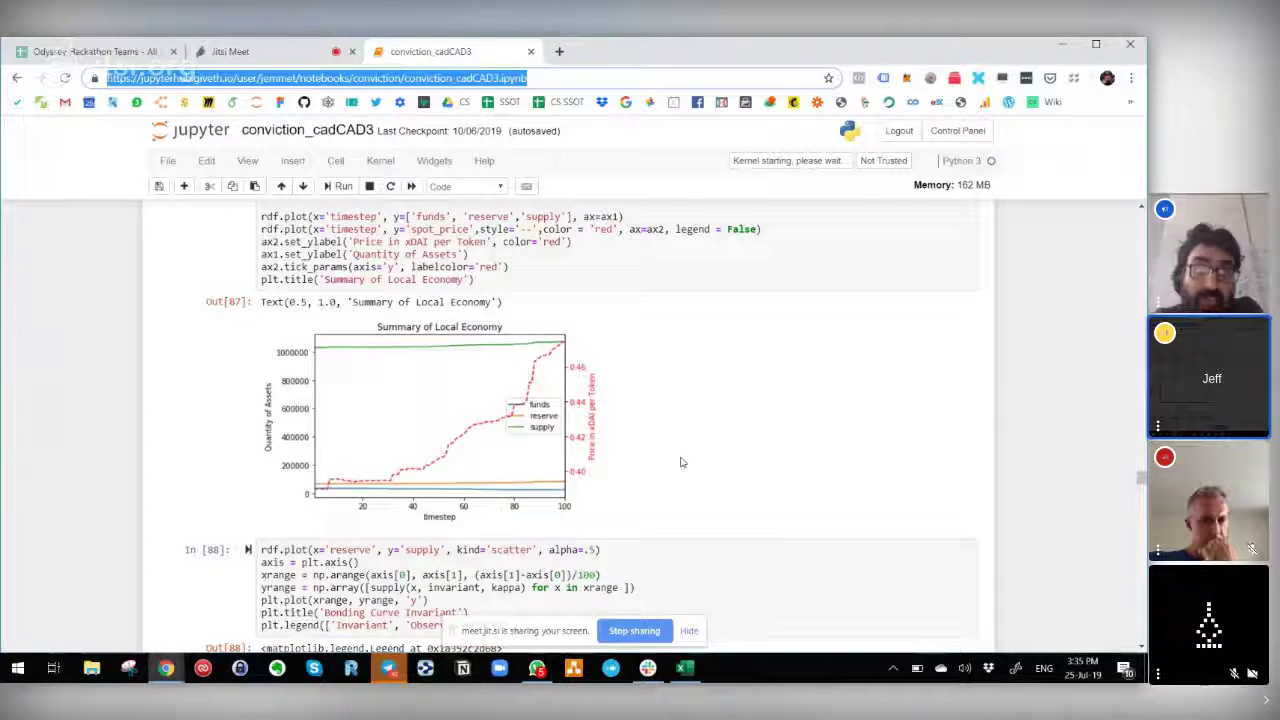
pyautogui.scroll(-1, 680, 462)
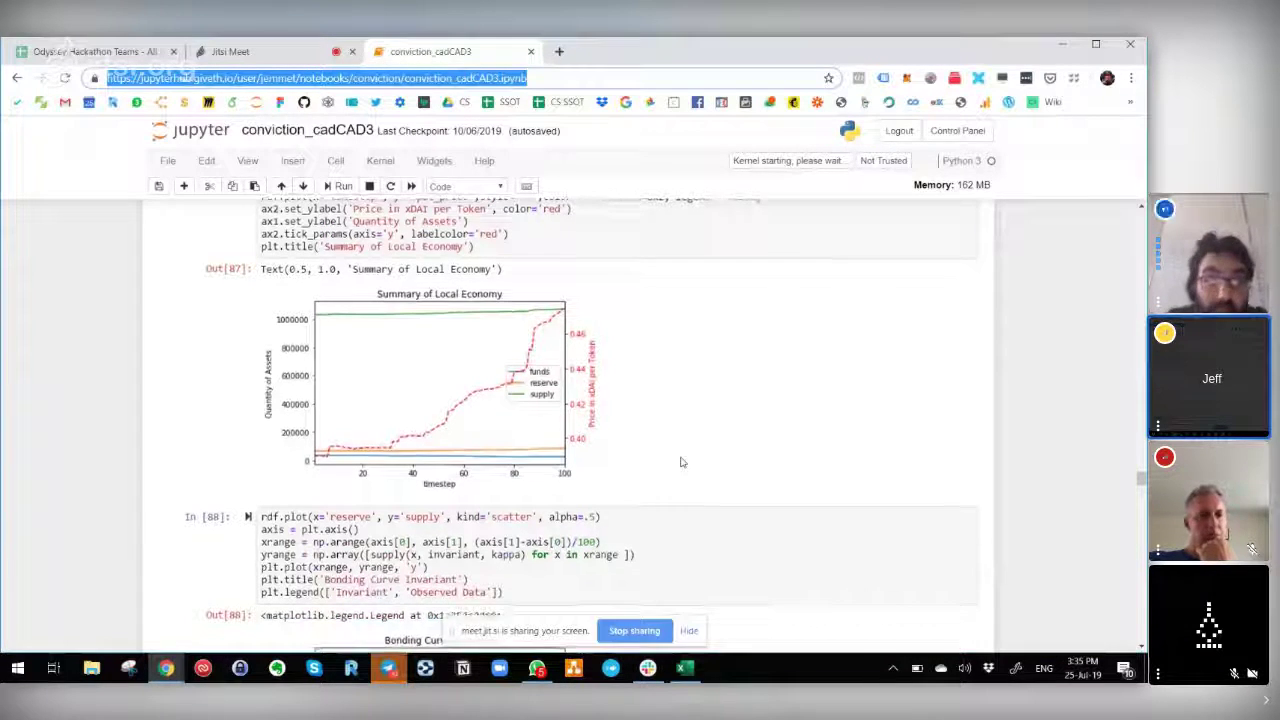
pyautogui.scroll(-1, 680, 462)
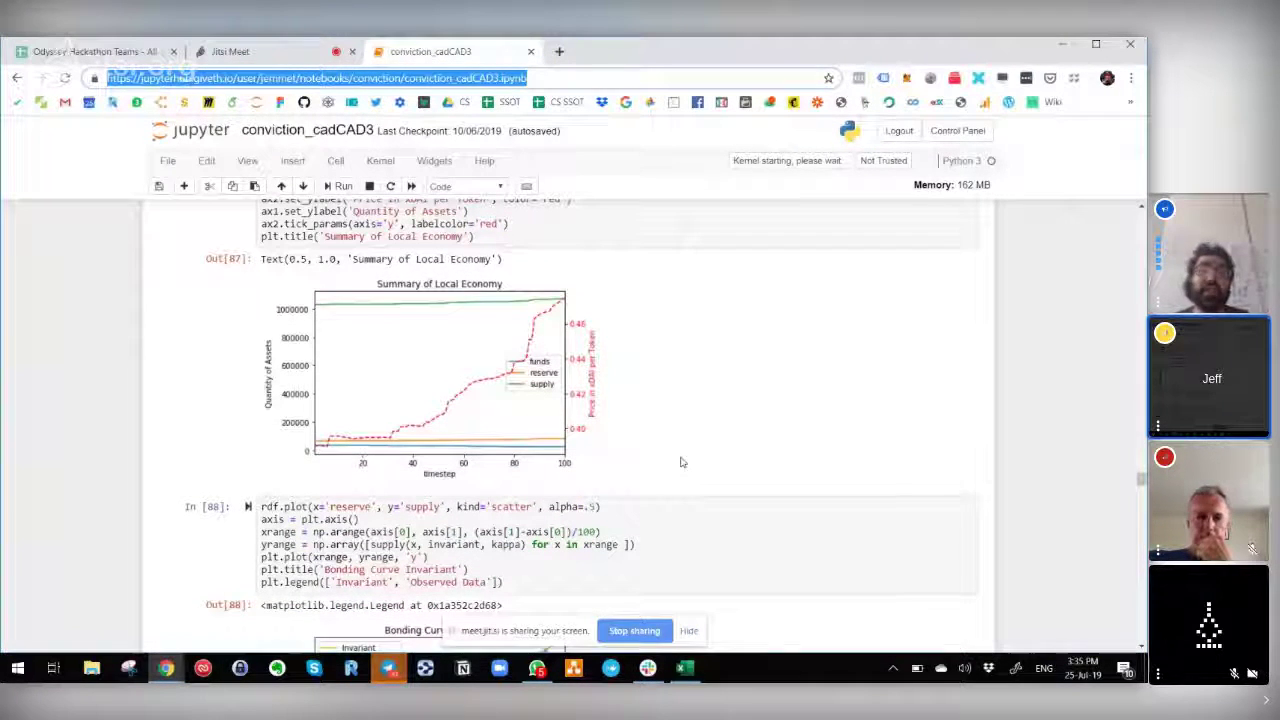
pyautogui.scroll(-1, 680, 462)
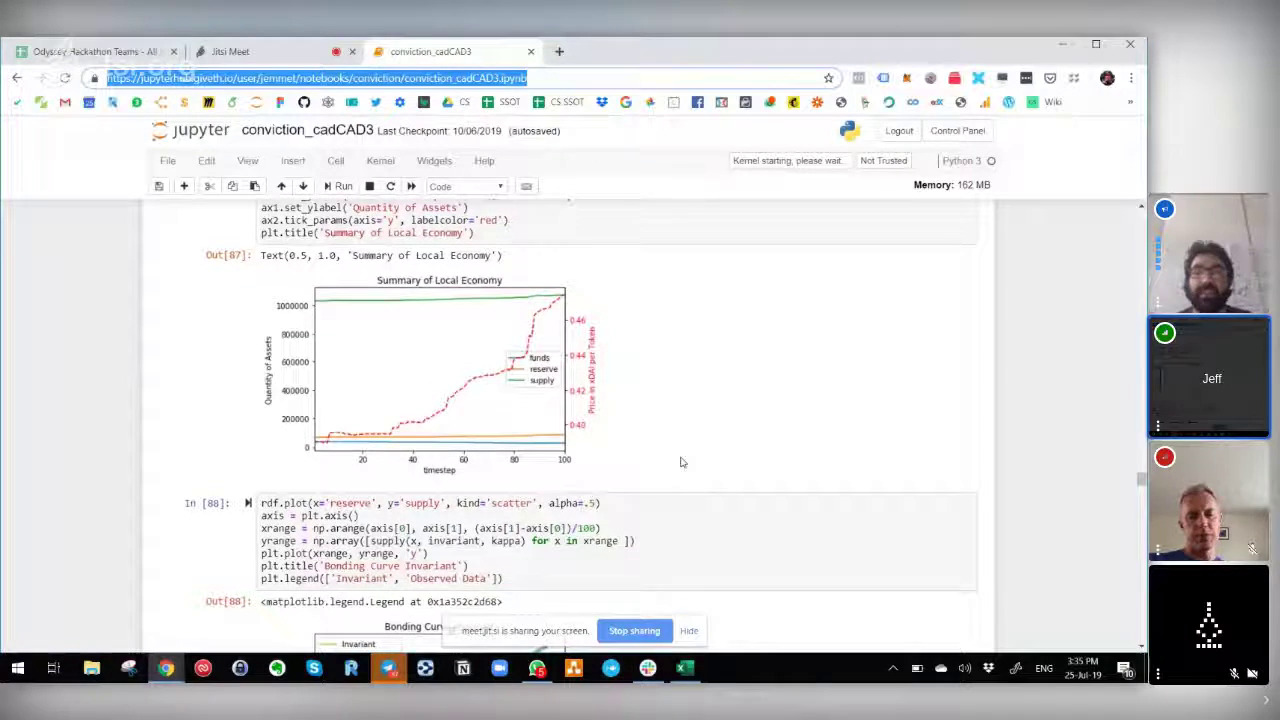
pyautogui.scroll(-3, 680, 462)
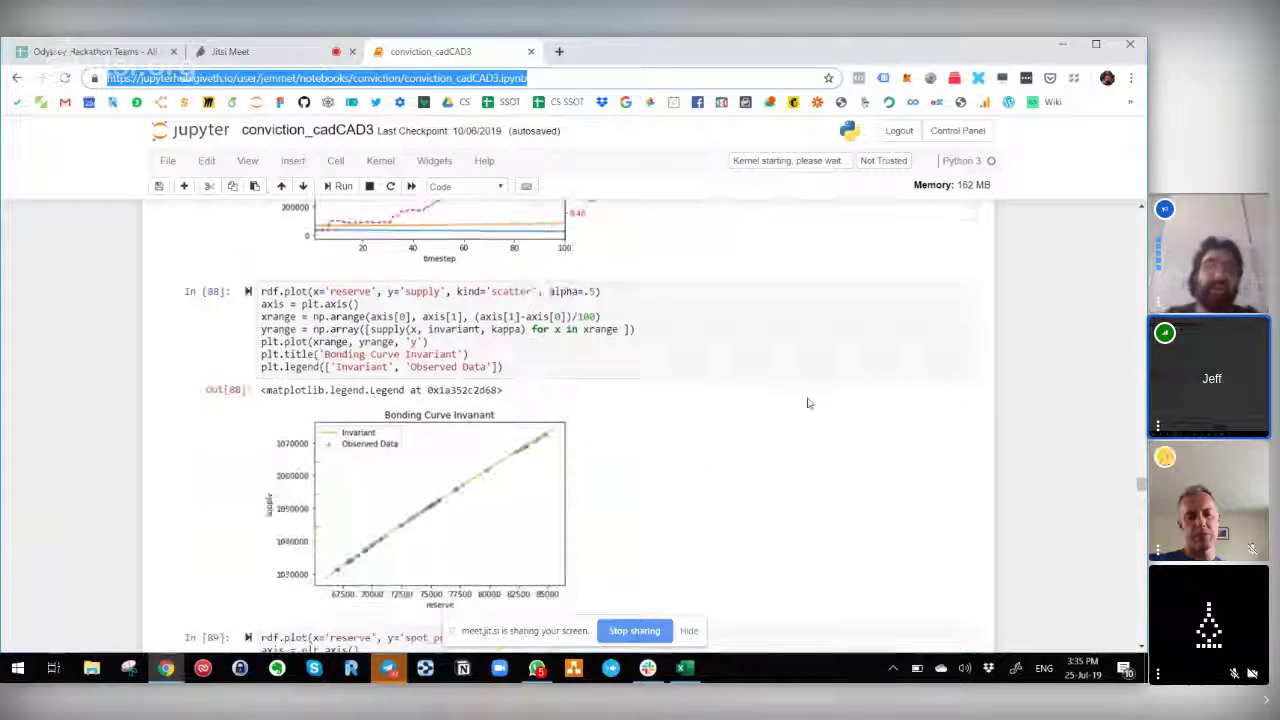
# Return past the final affinities heatmap to the Proposal Status plots and study both the proposal counts and the funds-weighted version
pyautogui.scroll(-10, 809, 403)
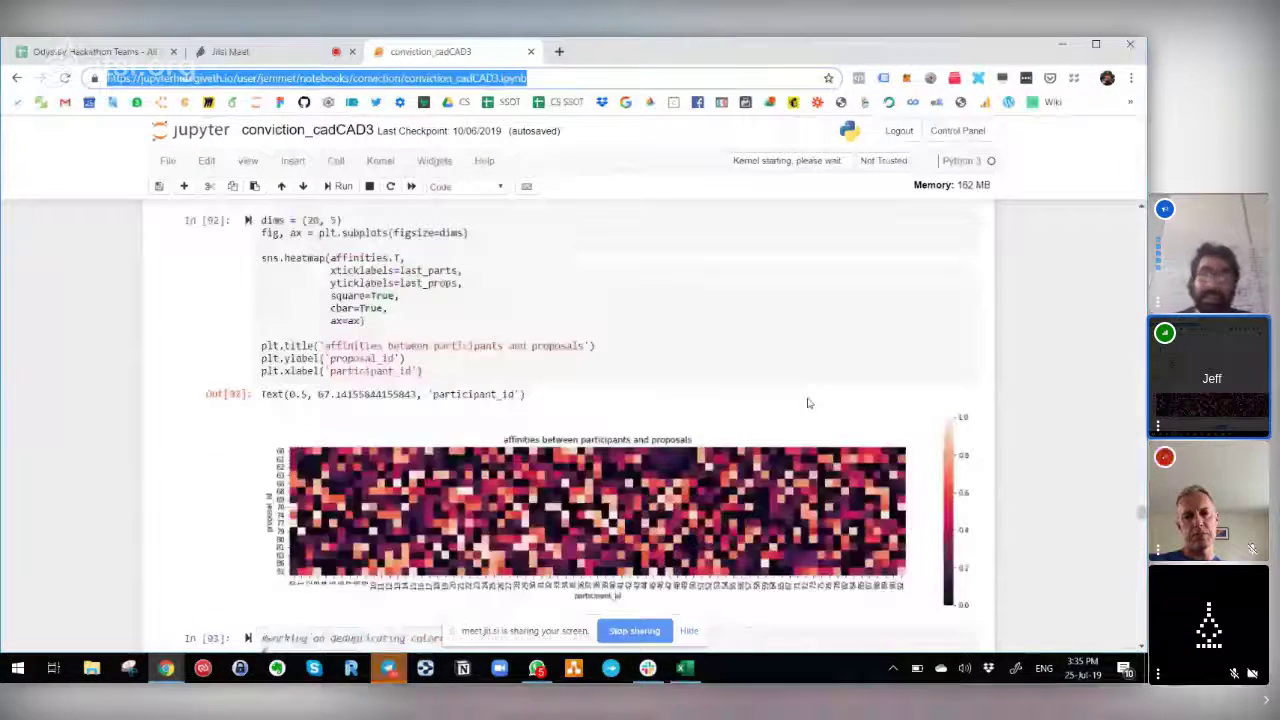
pyautogui.scroll(-5, 809, 403)
pyautogui.scroll(-6, 809, 403)
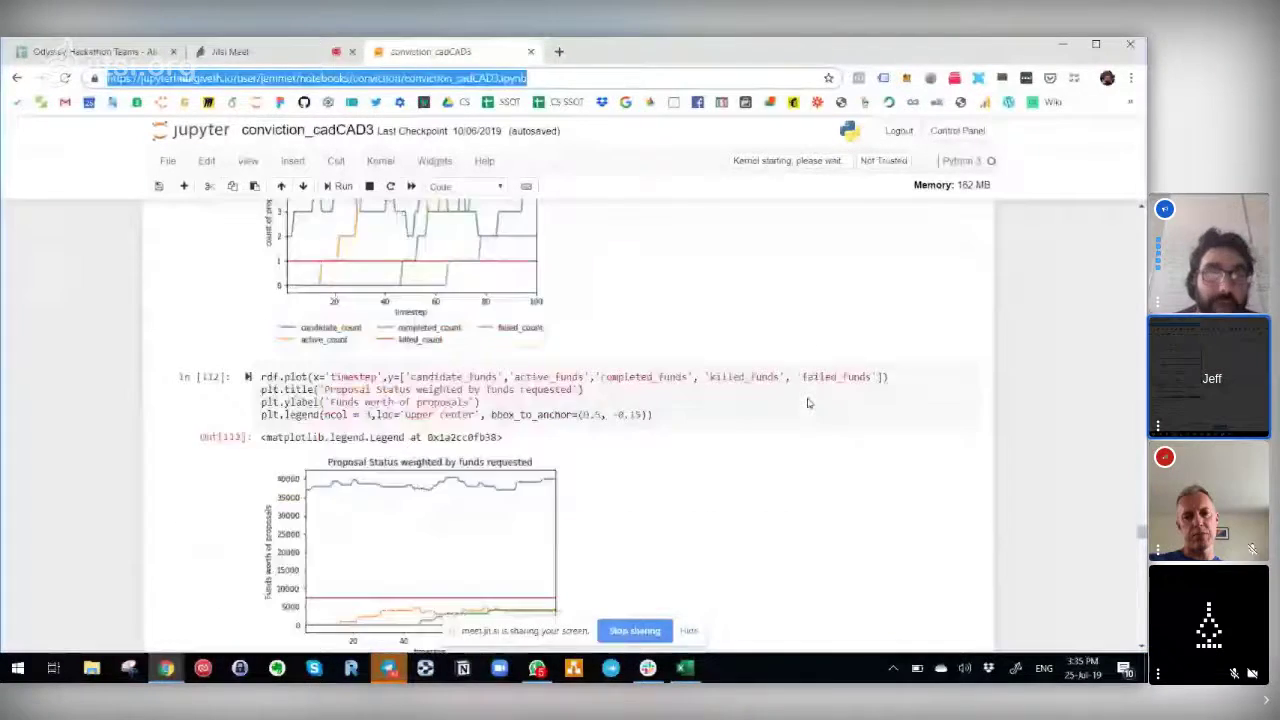
pyautogui.scroll(-2, 809, 403)
pyautogui.scroll(4, 809, 403)
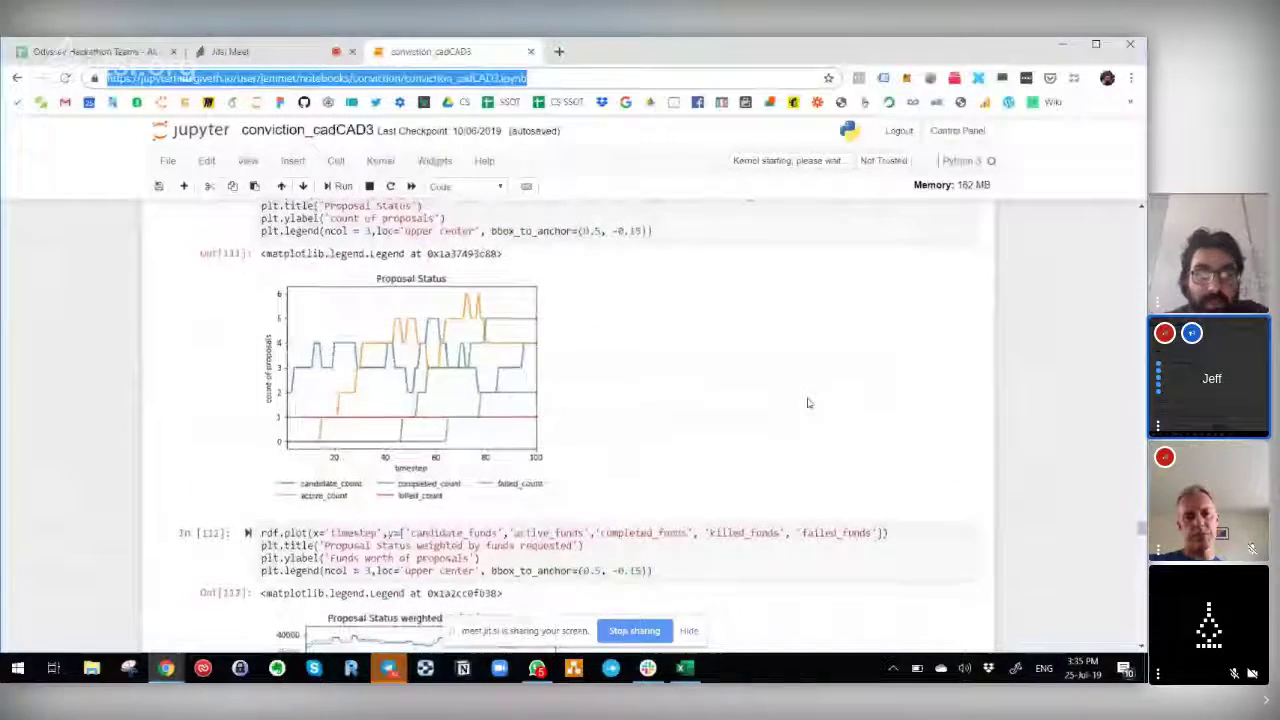
pyautogui.scroll(-1, 809, 403)
pyautogui.scroll(2, 809, 403)
pyautogui.scroll(-1, 809, 403)
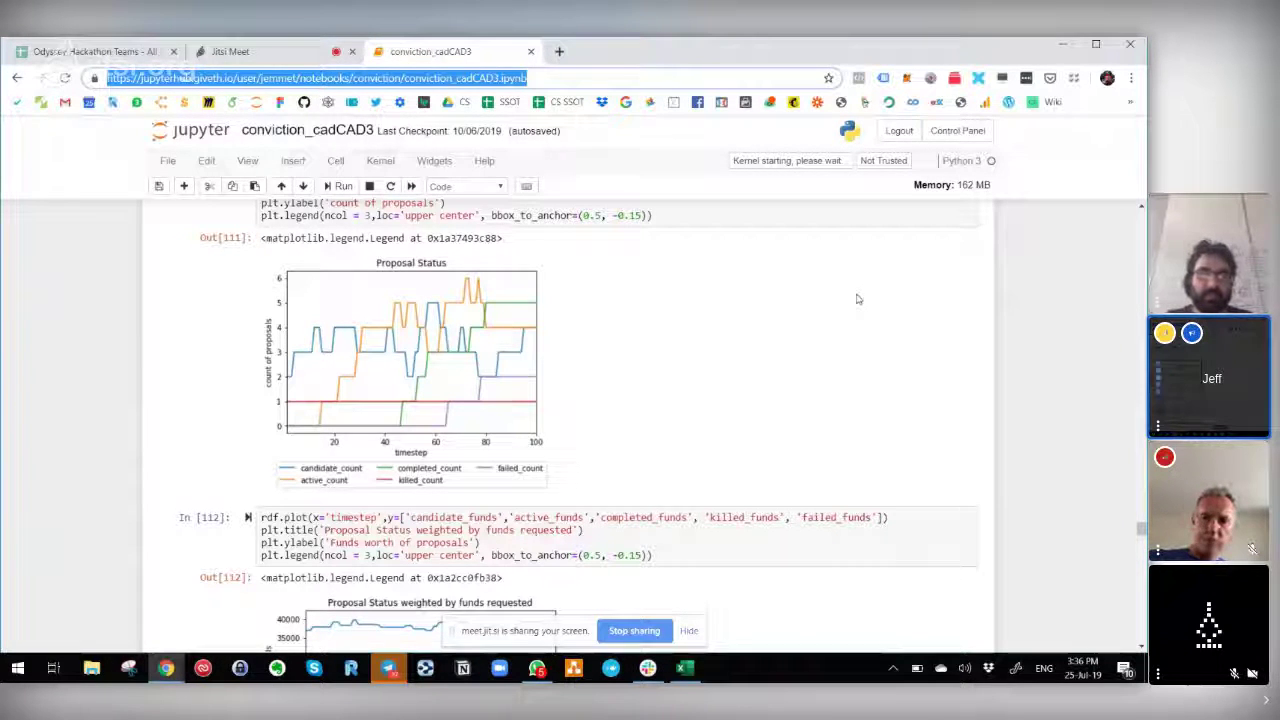
pyautogui.scroll(-3, 686, 417)
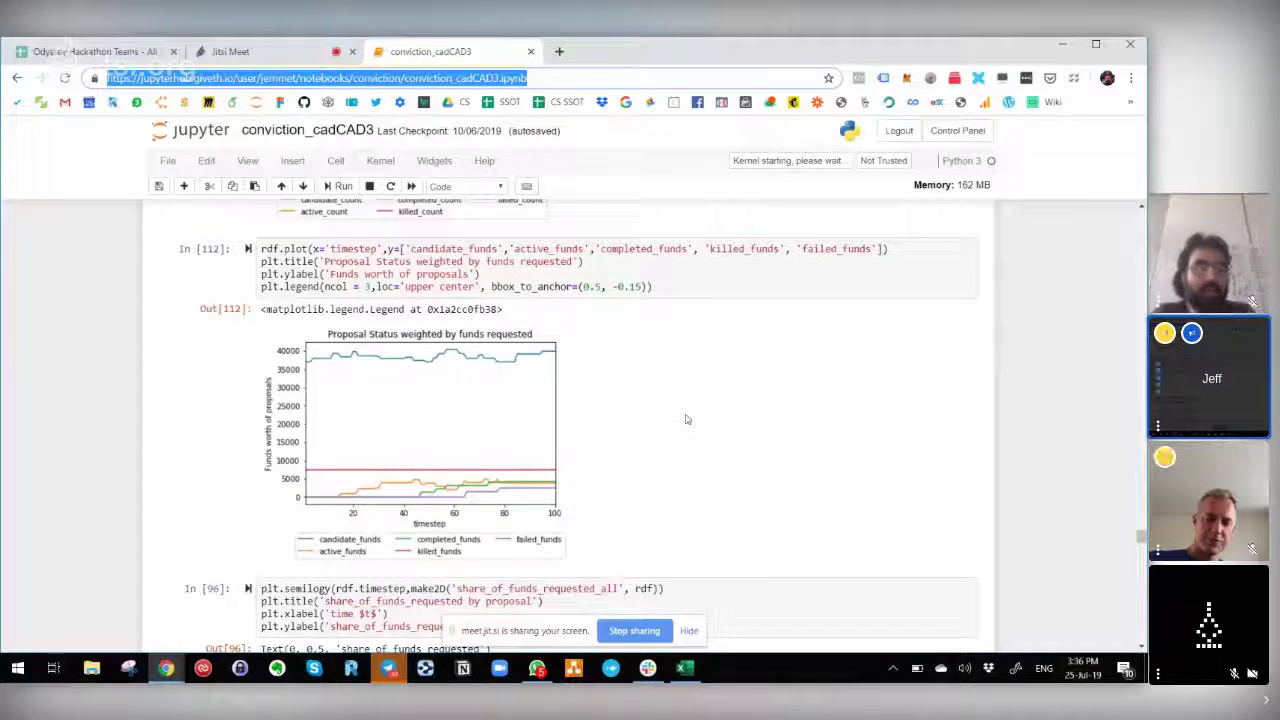
pyautogui.scroll(3, 686, 419)
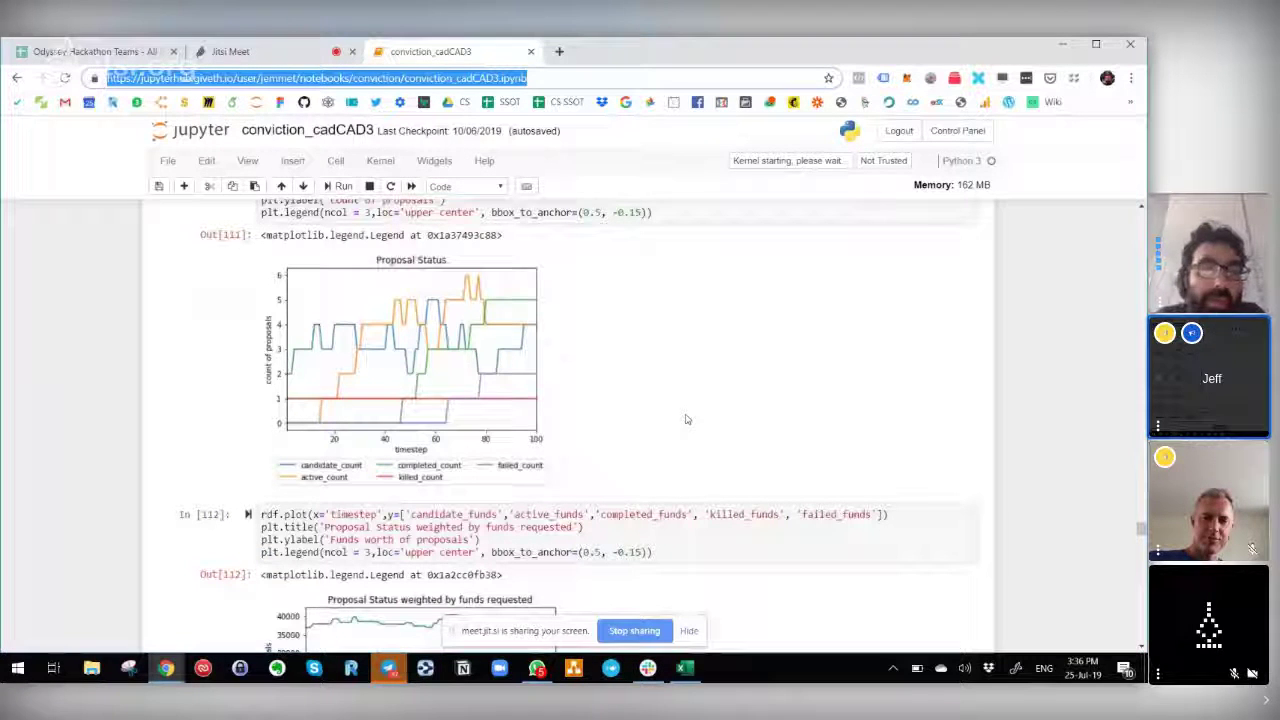
pyautogui.scroll(1, 591, 477)
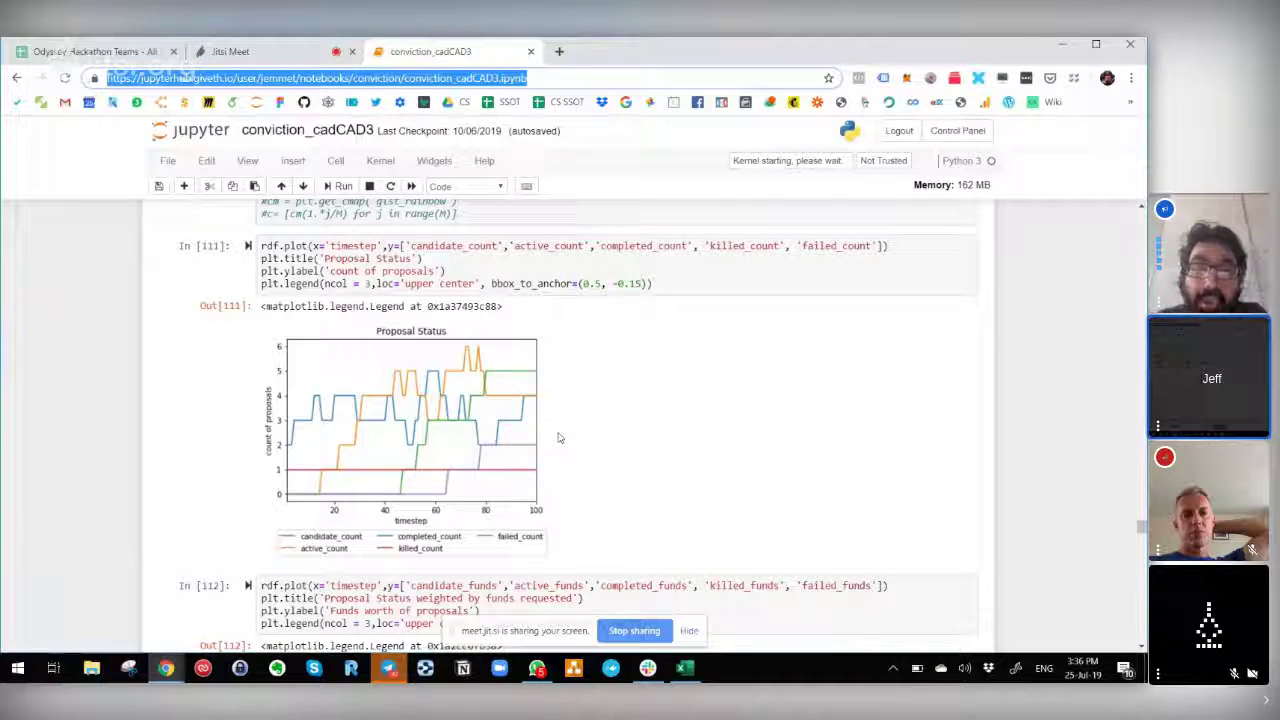
# Compare the Proposal Status plot of proposal counts with the plot weighted by funds requested
pyautogui.scroll(-5, 560, 438)
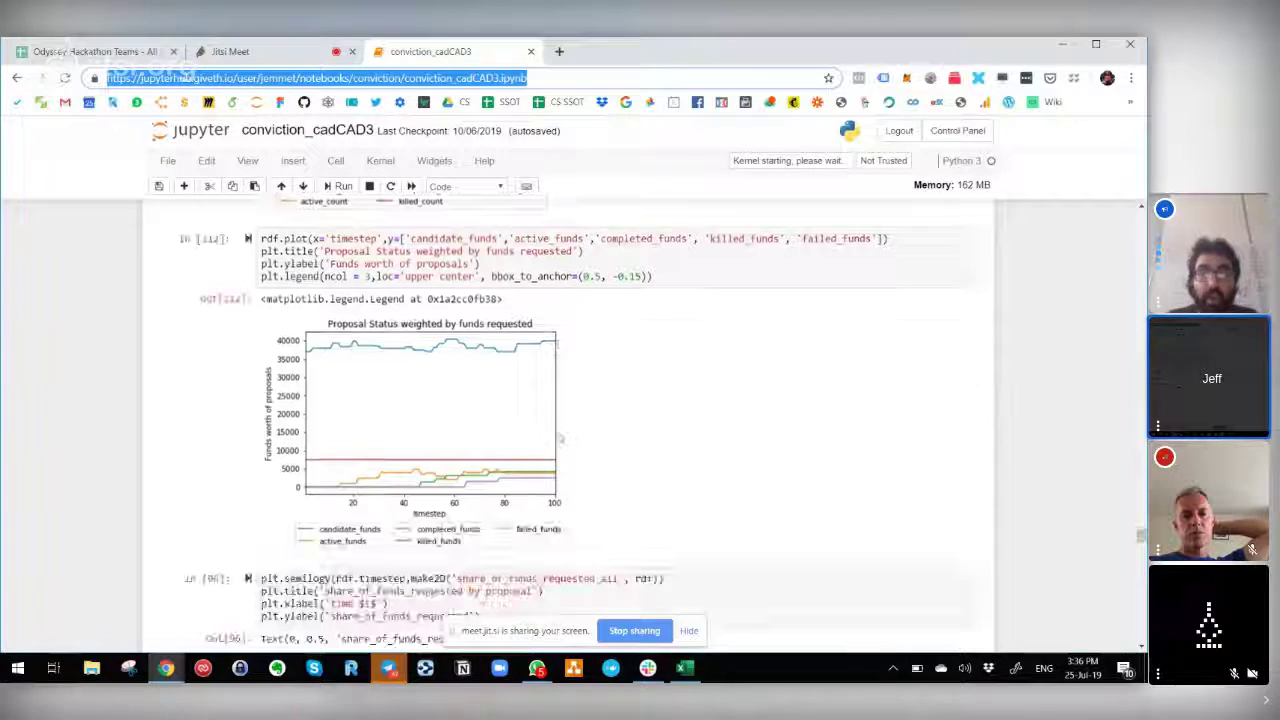
pyautogui.scroll(5, 560, 438)
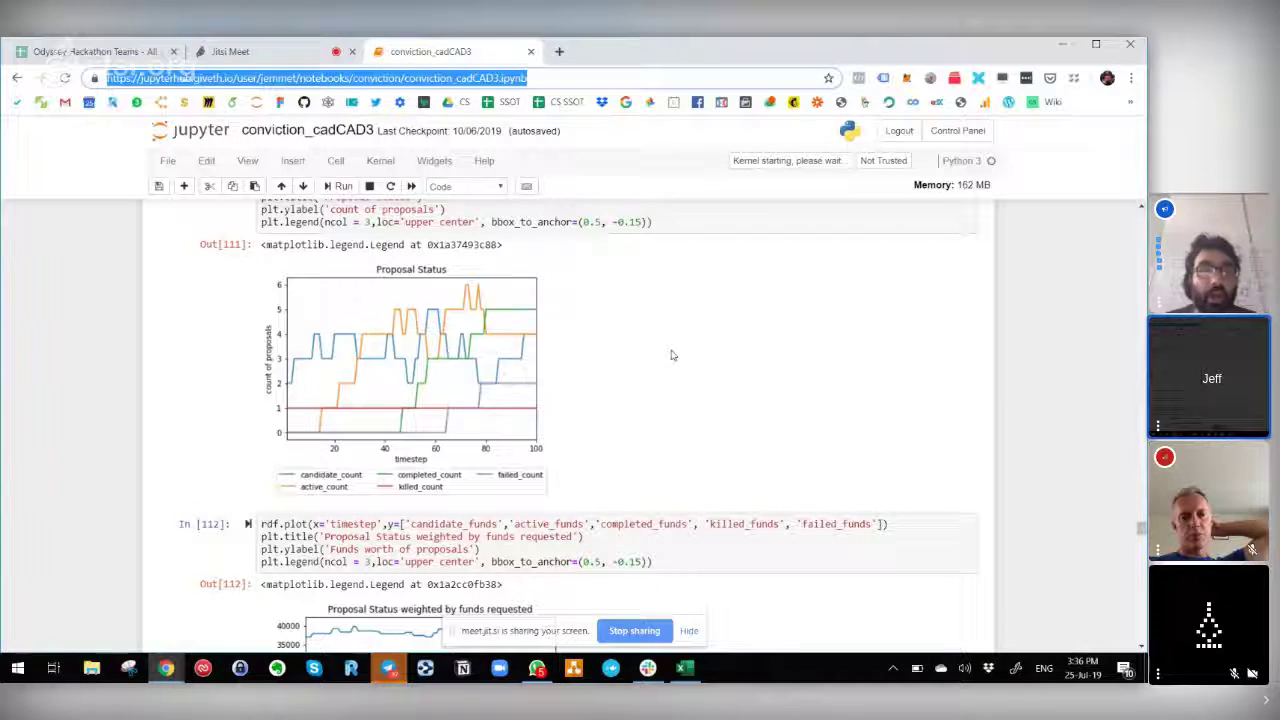
pyautogui.press('XF86AudioMicMute')
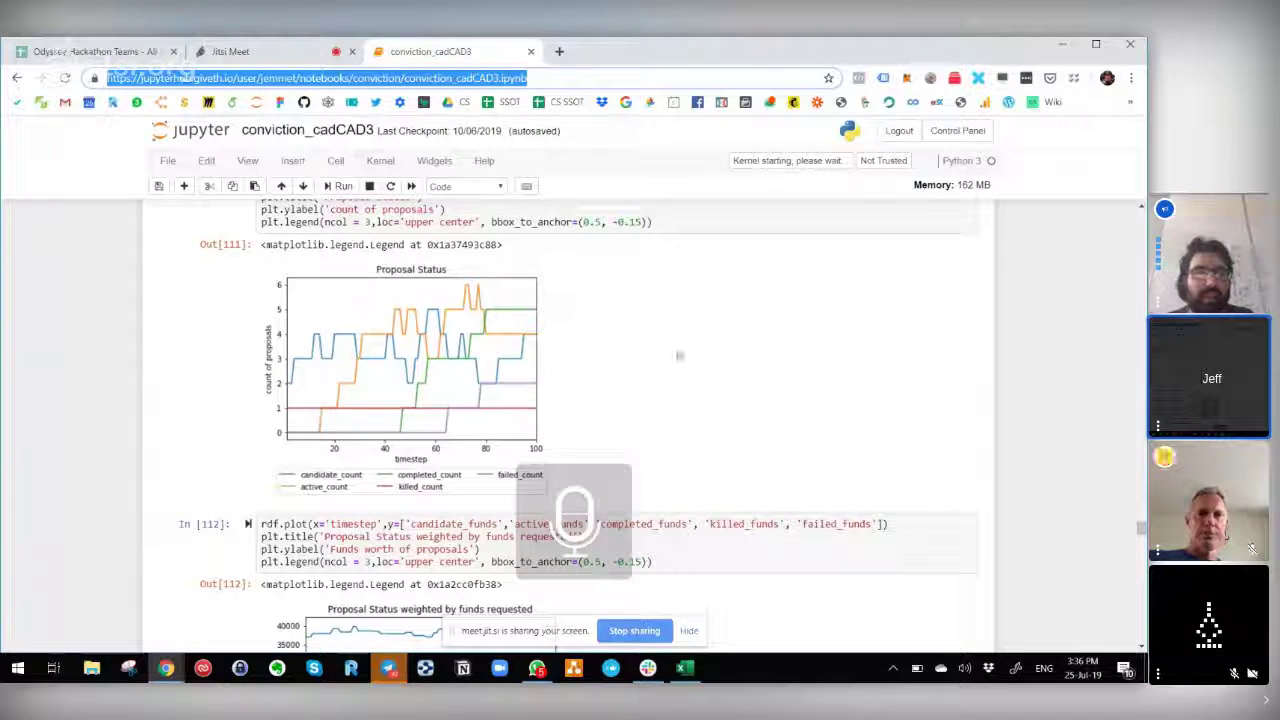
pyautogui.scroll(-2, 724, 358)
pyautogui.scroll(-1, 724, 358)
pyautogui.scroll(-1, 724, 358)
pyautogui.scroll(2, 724, 358)
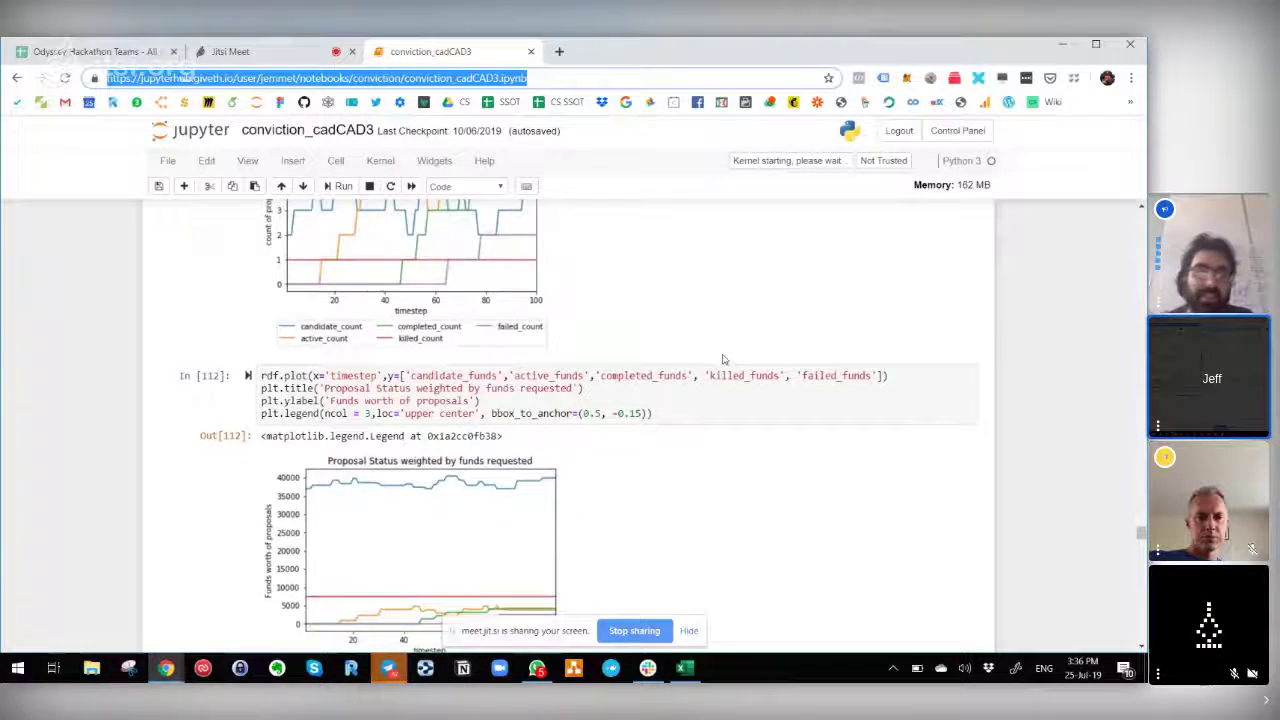
pyautogui.scroll(1, 724, 358)
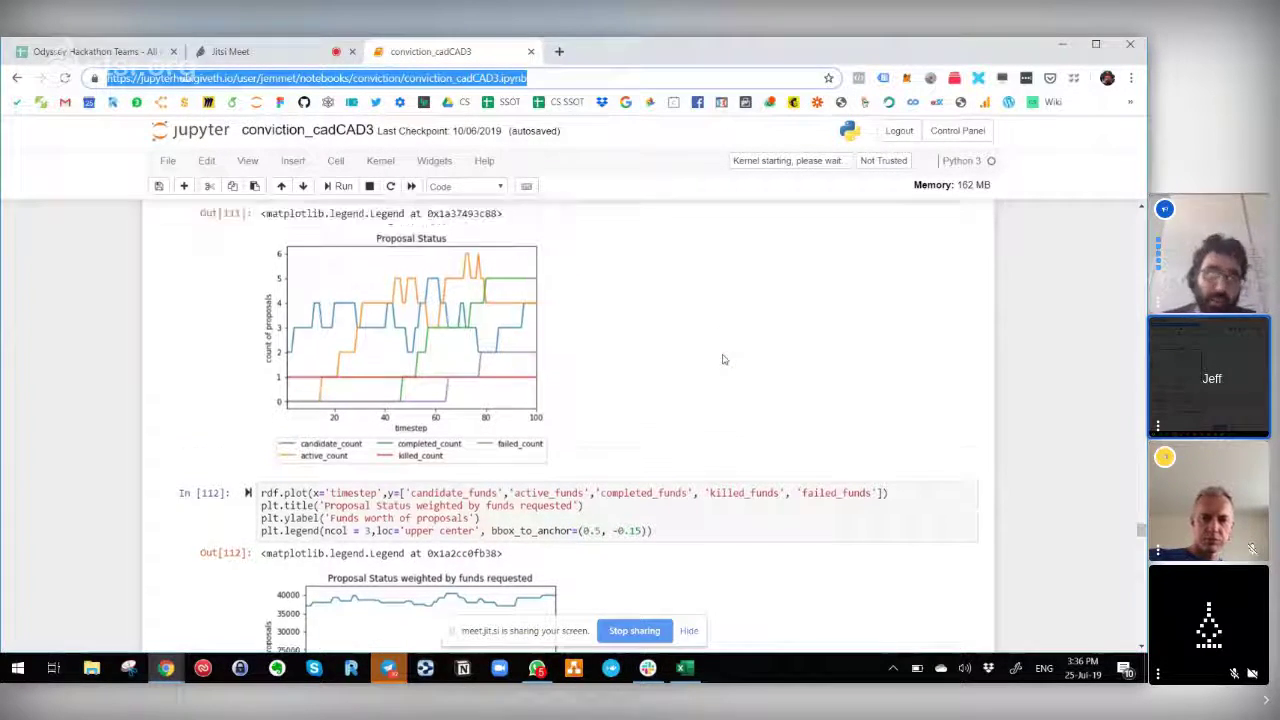
pyautogui.scroll(-1, 724, 359)
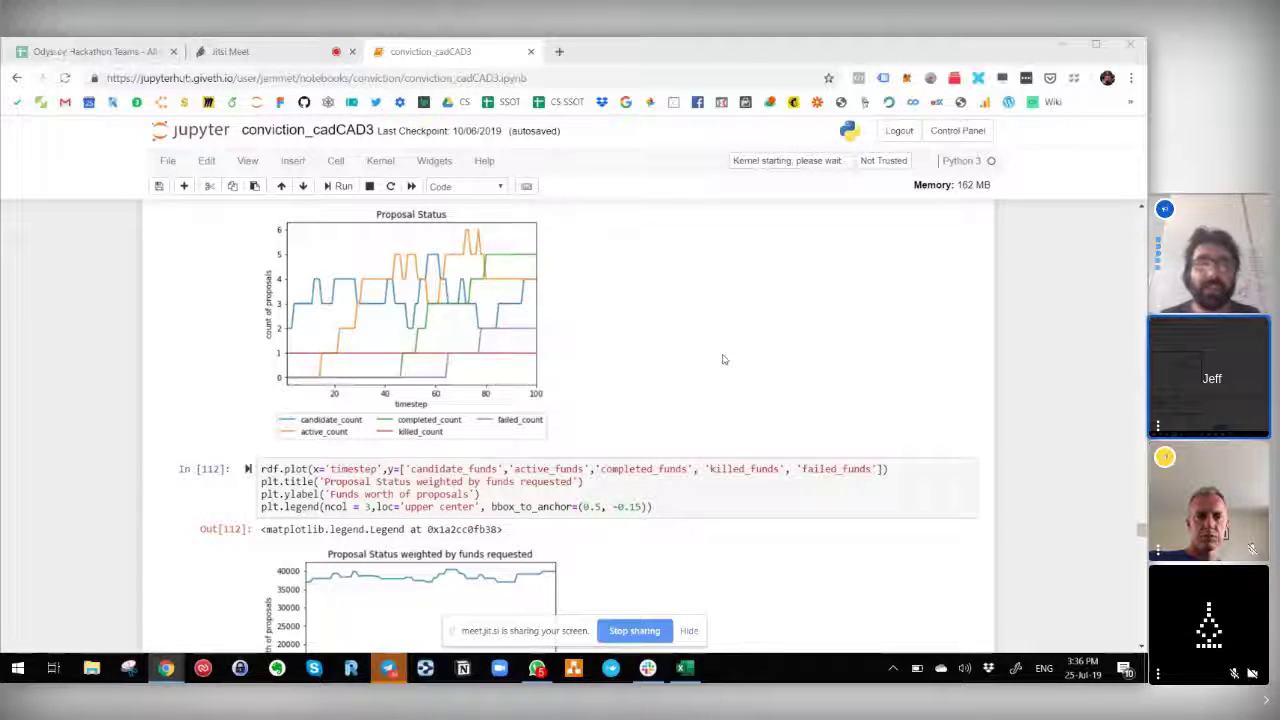
# Revisit the affinities heatmap and continue to the share_of_funds_requested by proposal plot and the conviction scatter plot
pyautogui.scroll(5, 724, 359)
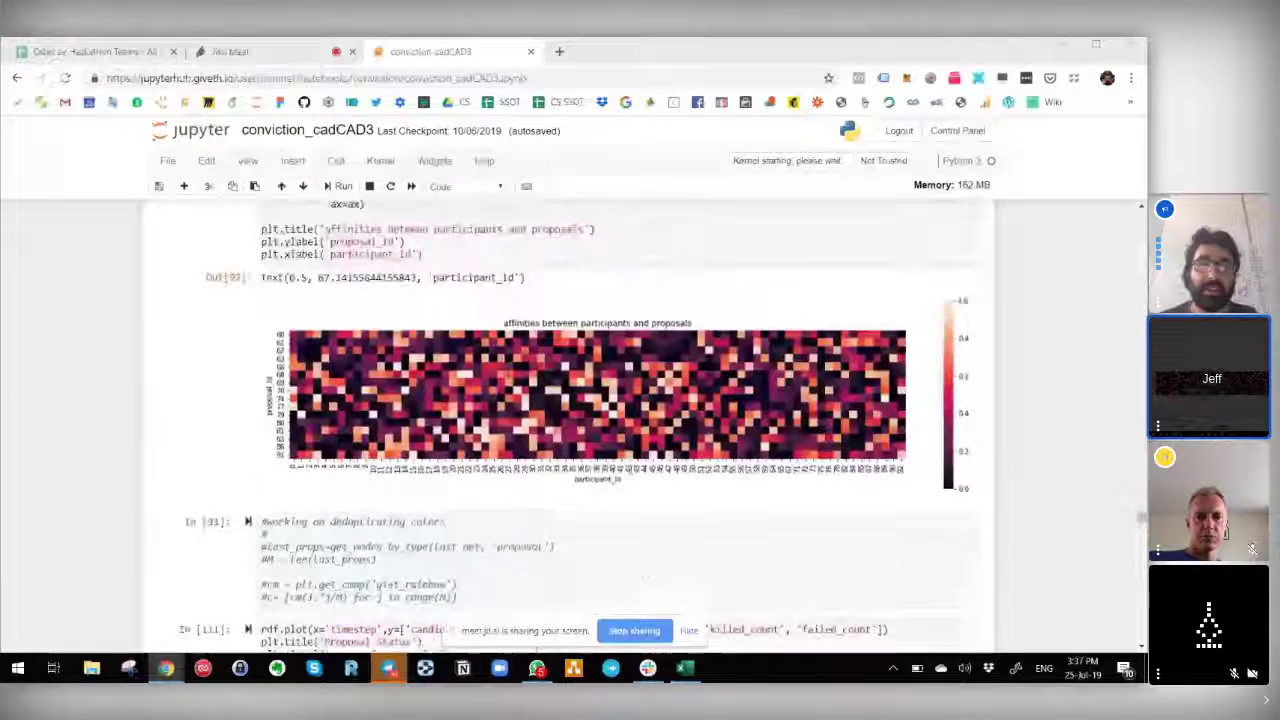
pyautogui.scroll(3, 583, 307)
pyautogui.scroll(-6, 583, 307)
pyautogui.scroll(-10, 583, 307)
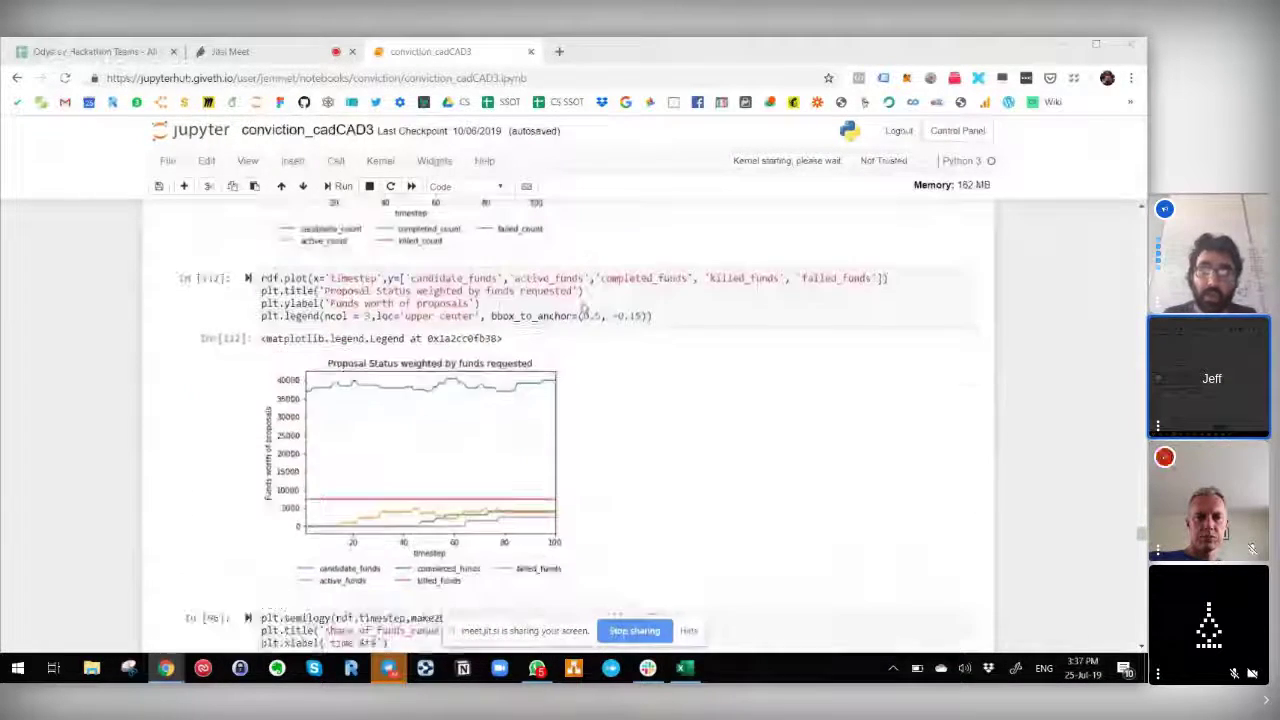
pyautogui.scroll(-5, 583, 307)
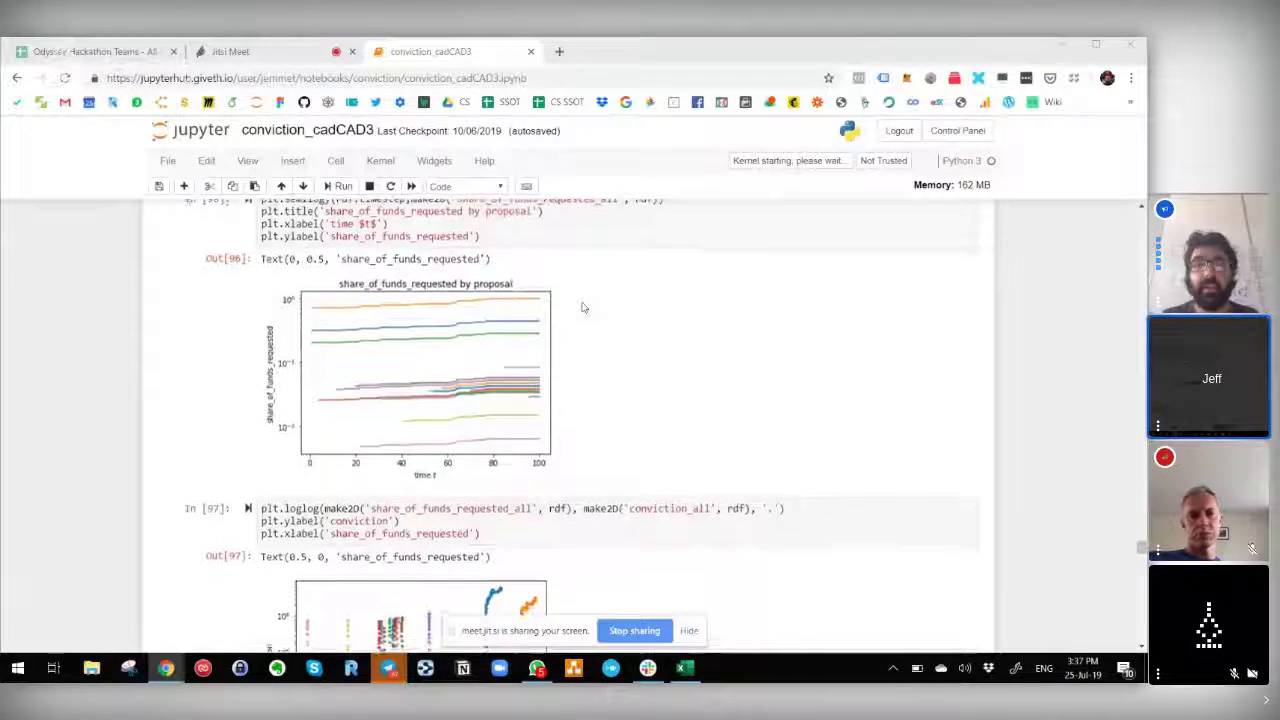
pyautogui.scroll(-4, 583, 307)
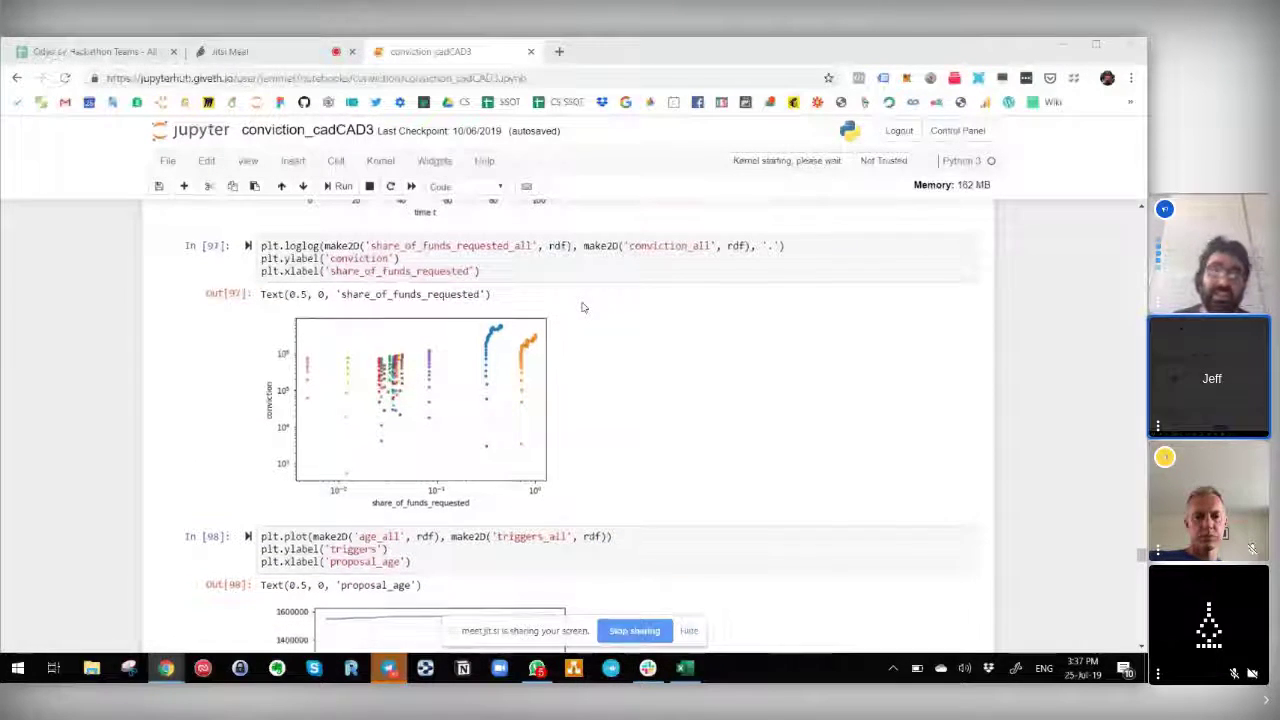
# Go back to the Proposal Status plots and review the counts and the funds worth of proposals again
pyautogui.scroll(3, 583, 307)
pyautogui.scroll(6, 583, 307)
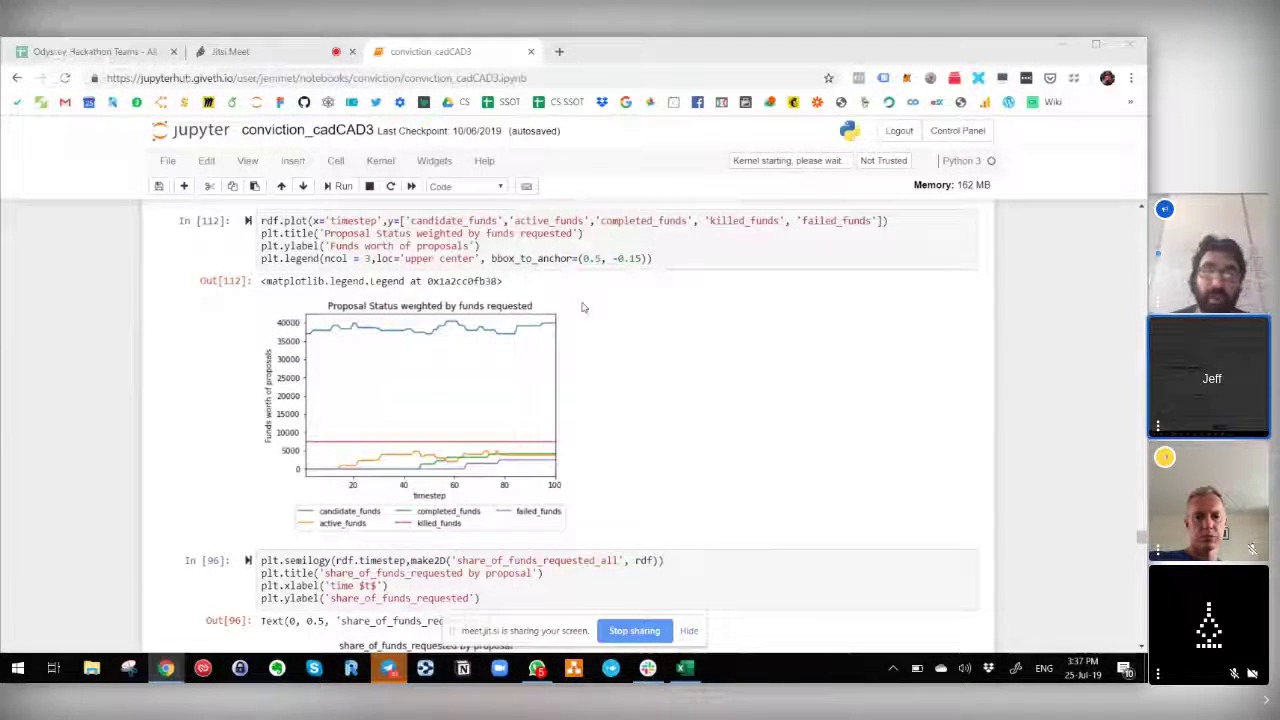
pyautogui.scroll(4, 583, 307)
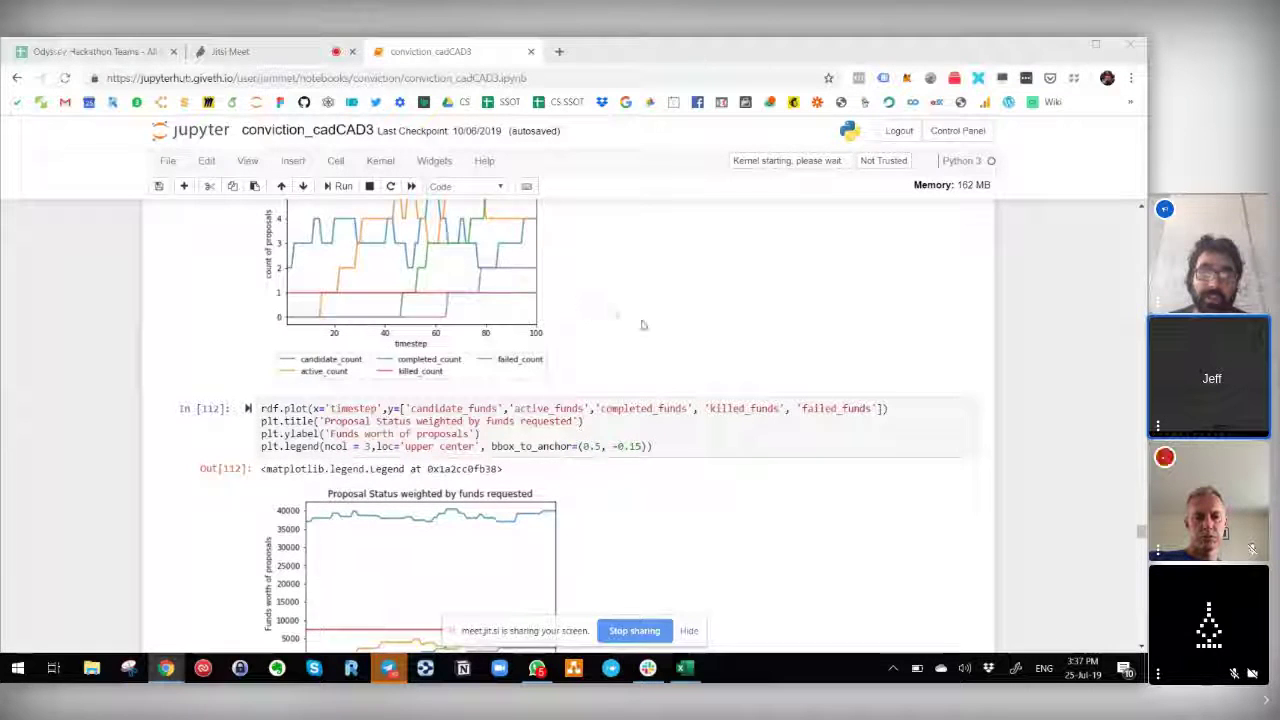
pyautogui.scroll(3, 643, 325)
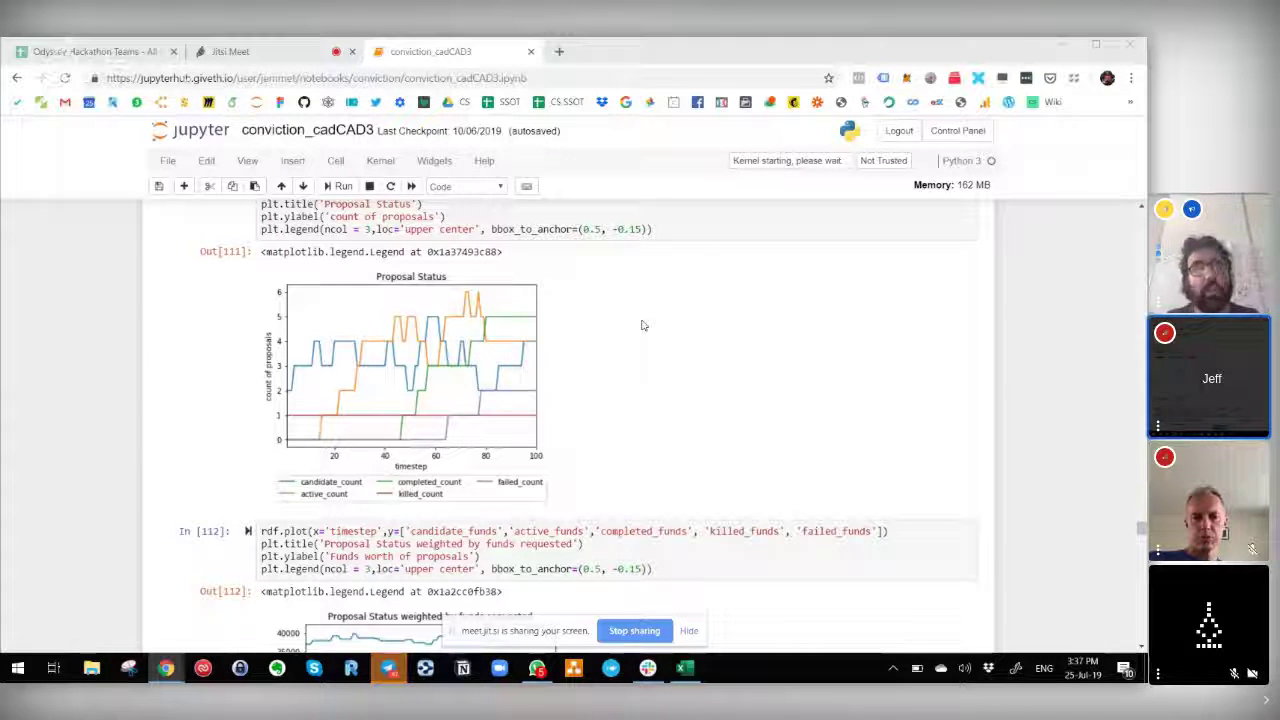
pyautogui.scroll(-2, 643, 325)
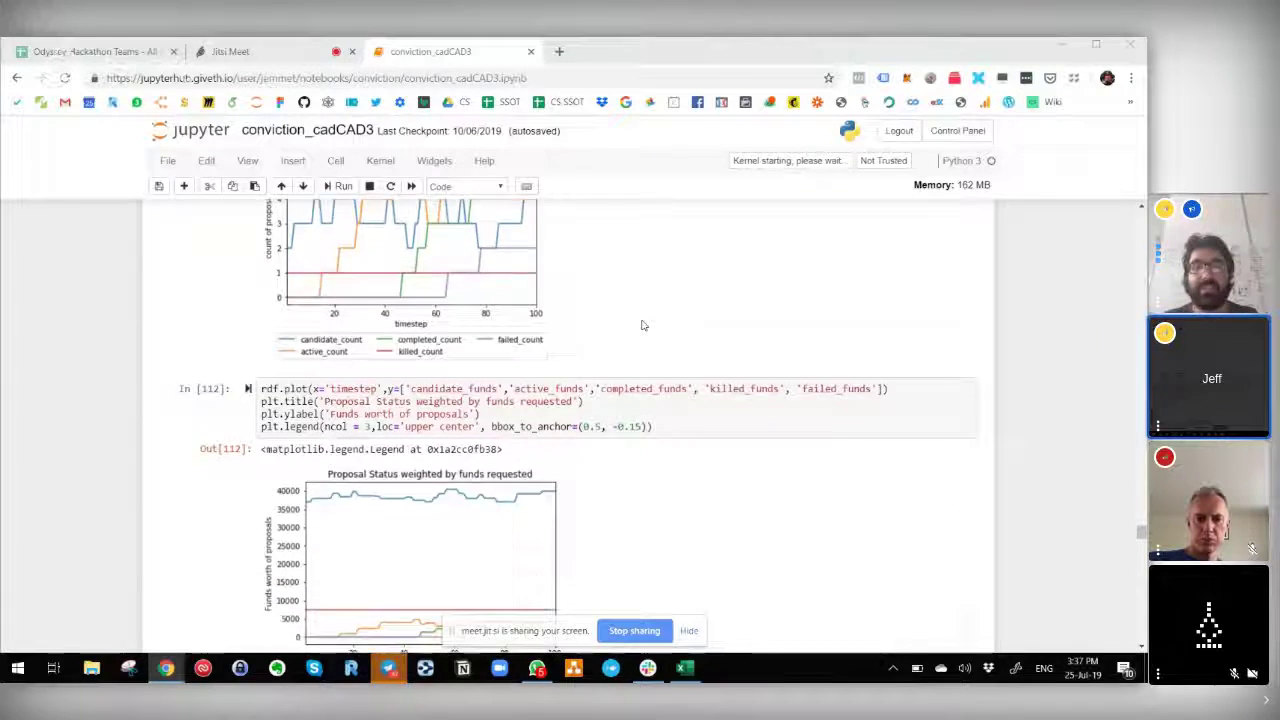
pyautogui.scroll(-2, 643, 325)
pyautogui.scroll(-1, 643, 325)
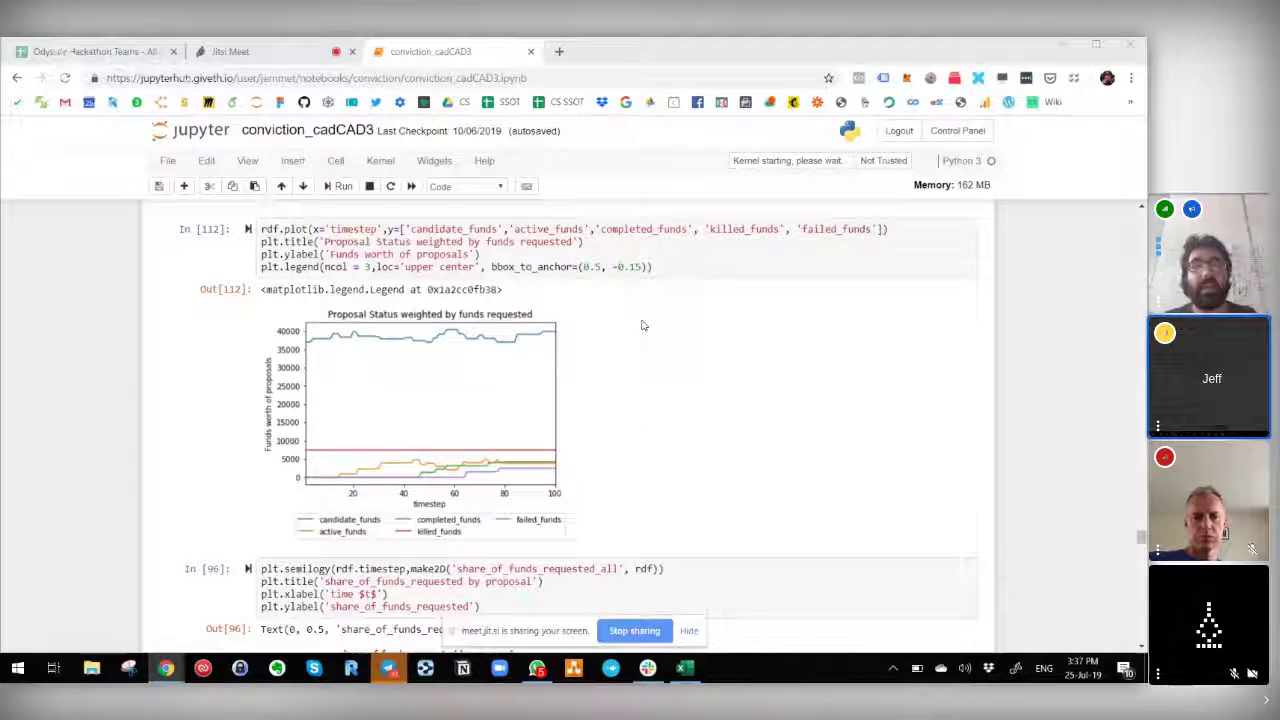
# Review the funds share, conviction and trigger plots through to the Tokens Staked by Participants to Proposals plot for K = 56
pyautogui.scroll(-3, 644, 390)
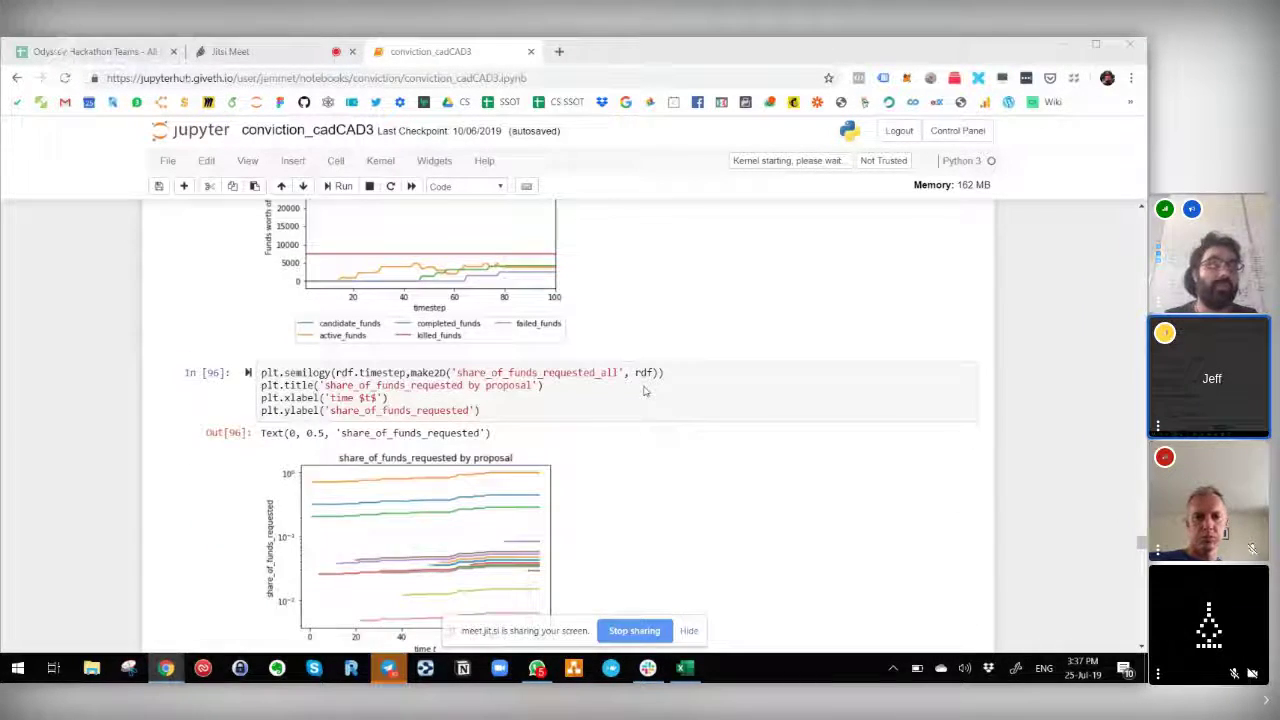
pyautogui.scroll(-8, 644, 390)
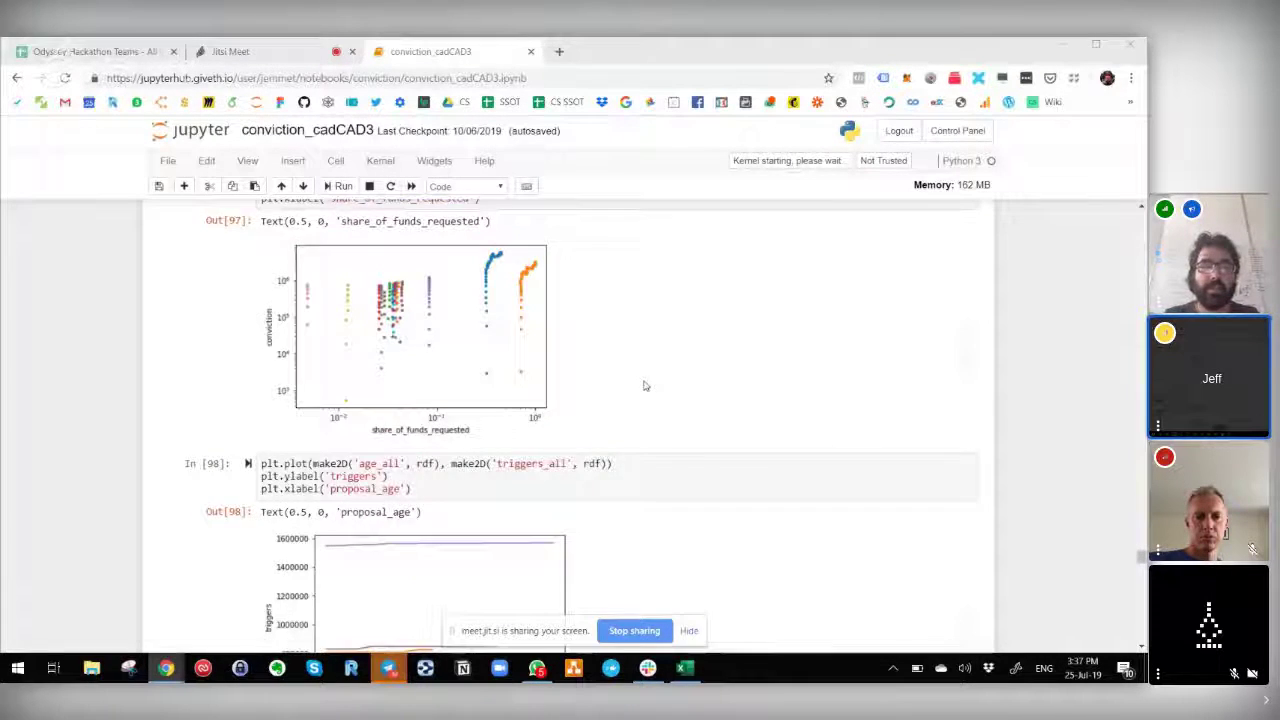
pyautogui.scroll(-5, 644, 386)
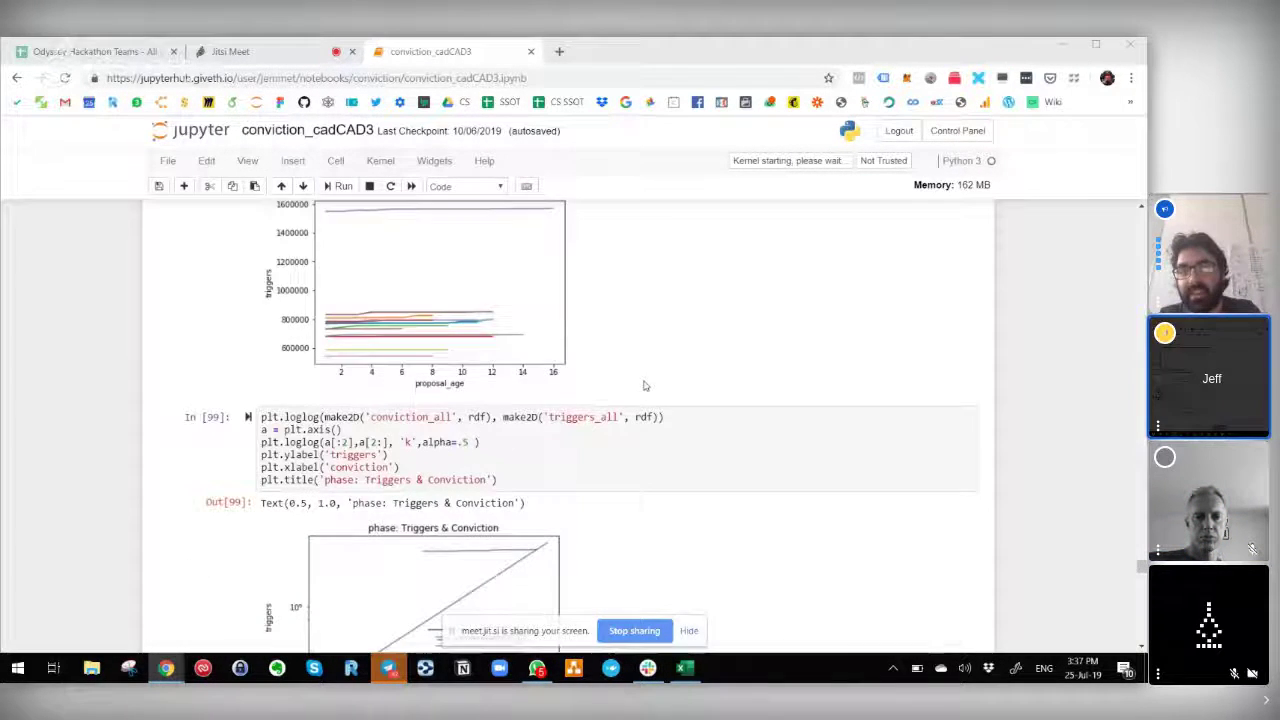
pyautogui.scroll(-3, 644, 386)
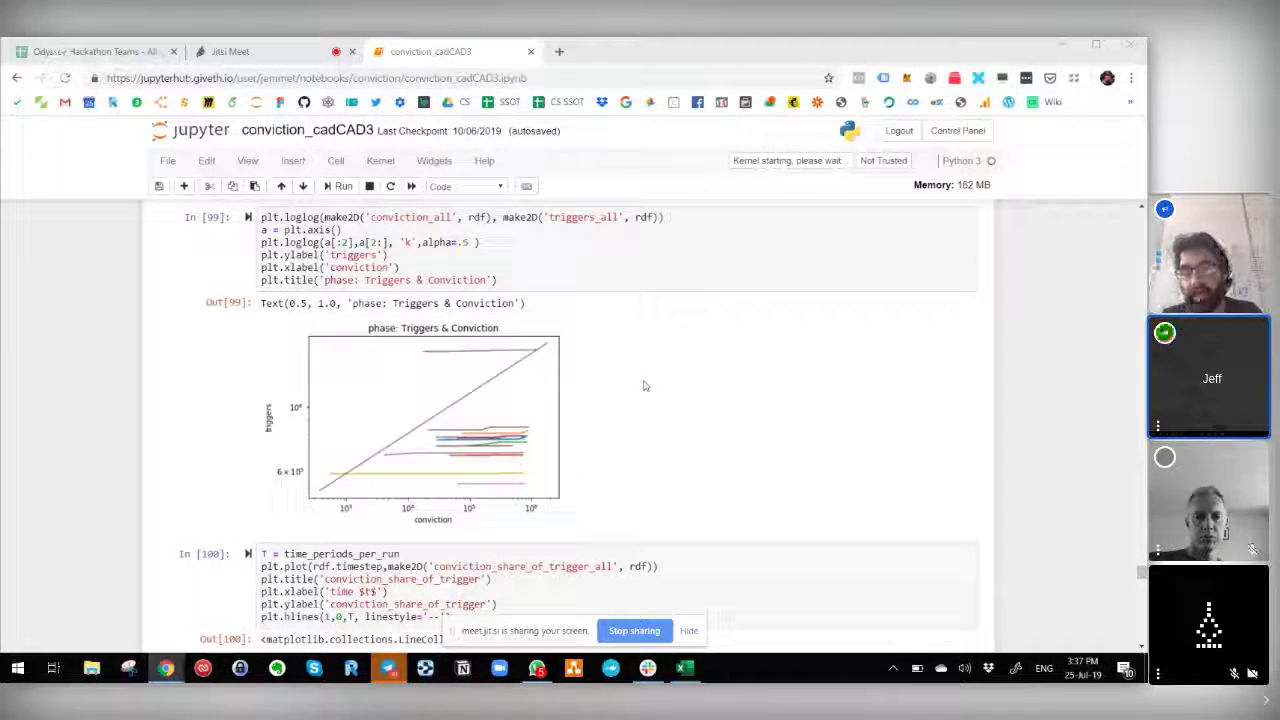
pyautogui.scroll(-4, 644, 386)
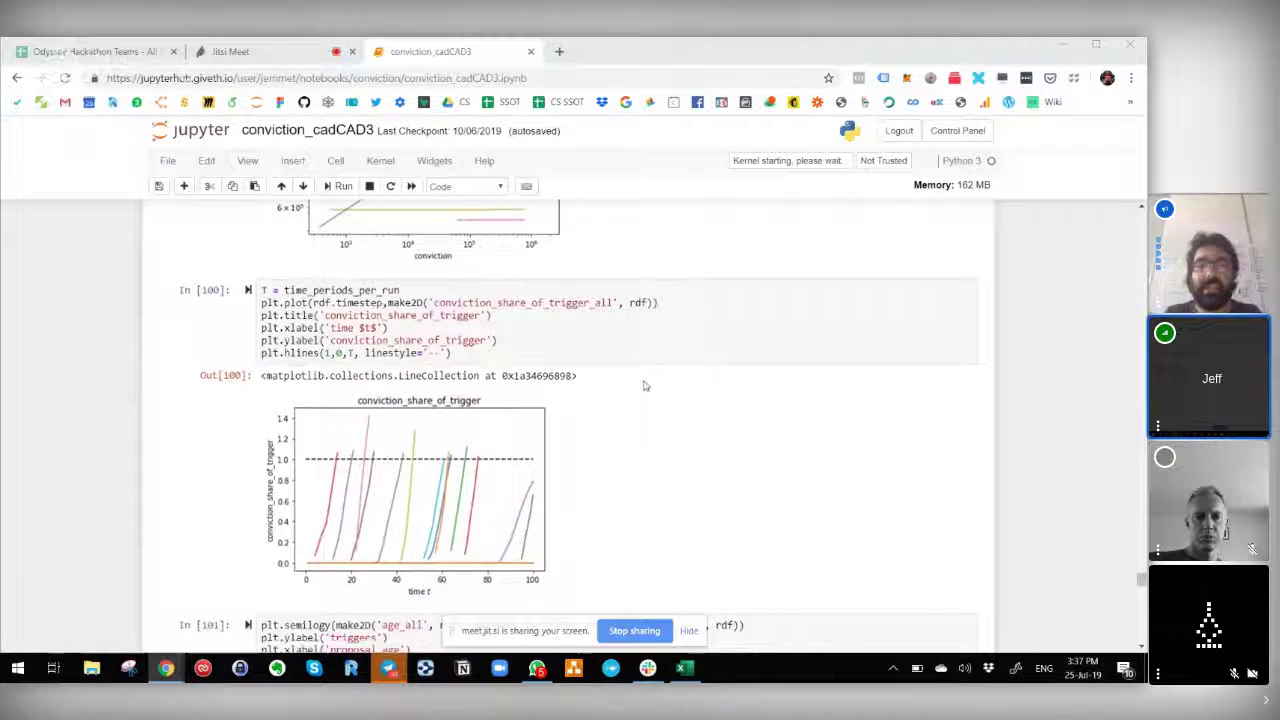
pyautogui.scroll(-5, 644, 386)
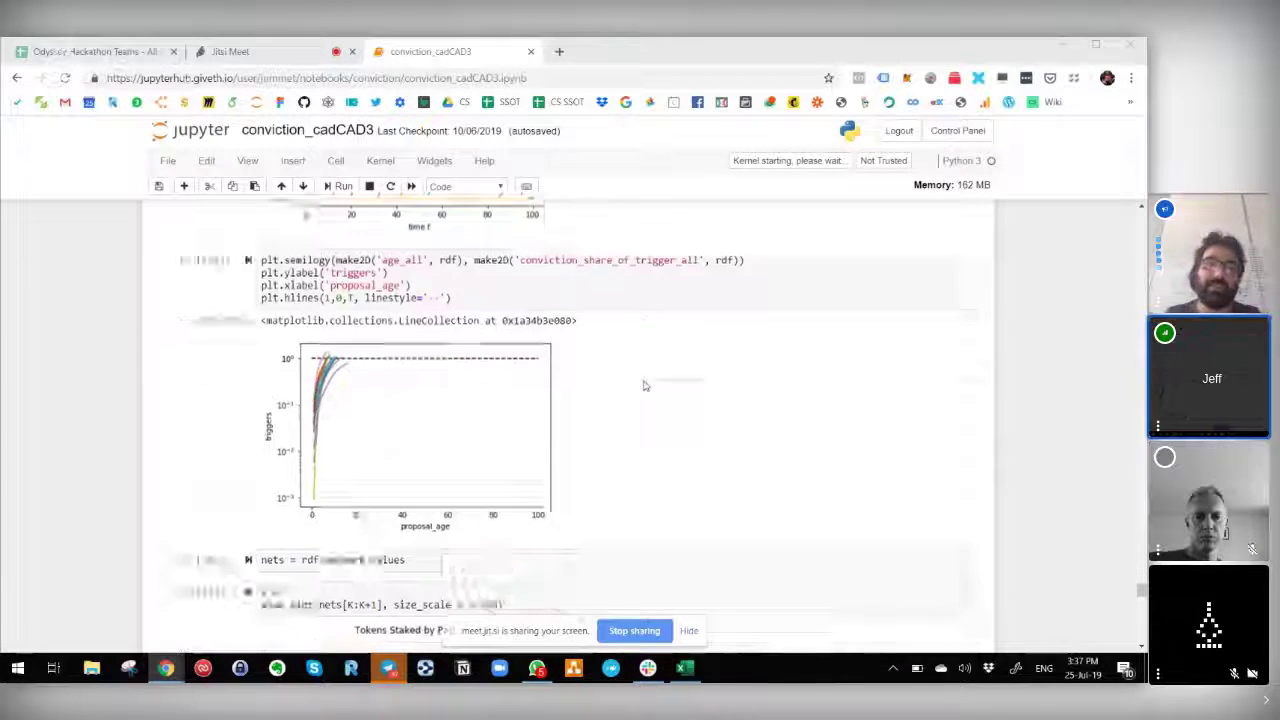
pyautogui.scroll(-6, 644, 386)
pyautogui.scroll(-2, 644, 386)
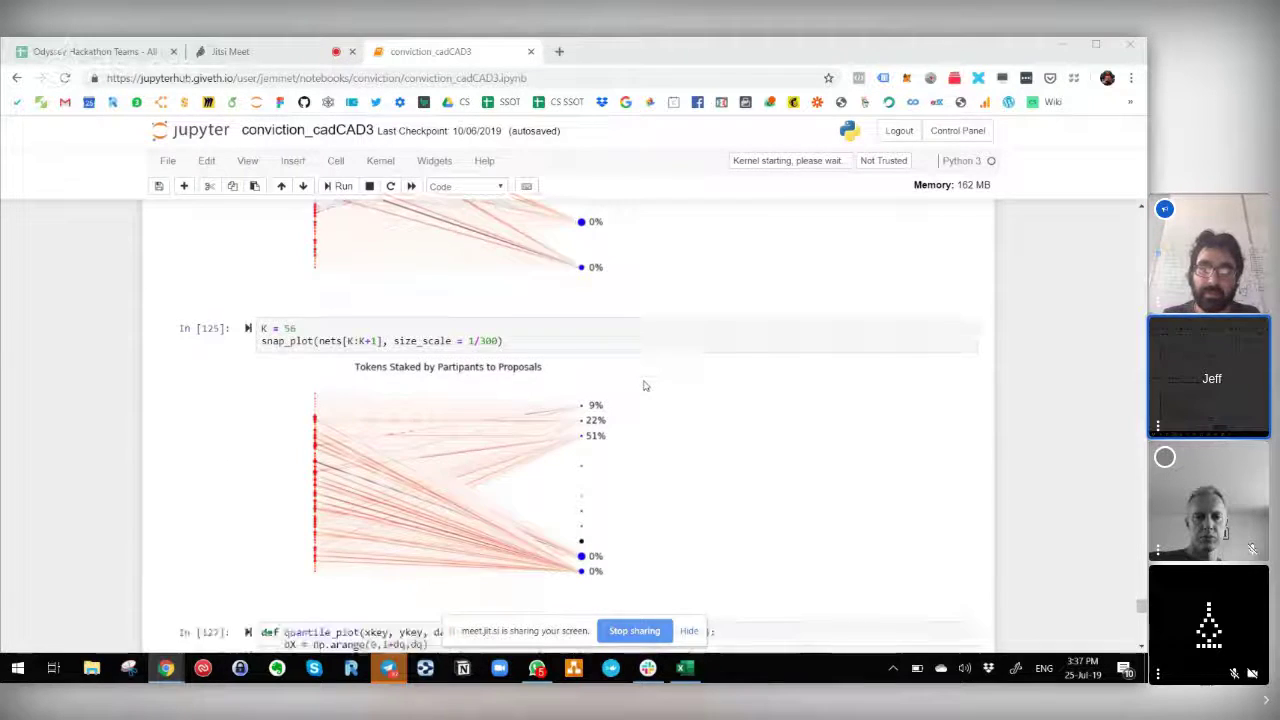
pyautogui.scroll(-1, 644, 386)
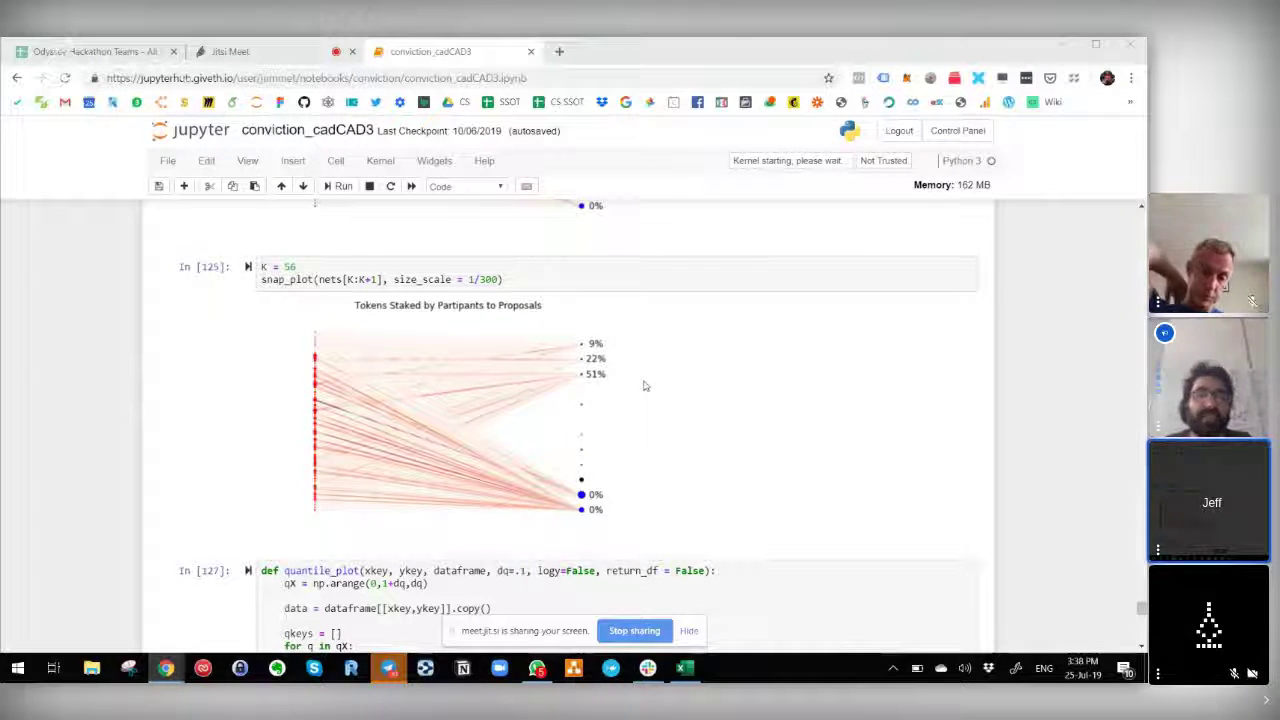
# Check the Jitsi Meet call and return to the conviction_cadCAD3 notebook
pyautogui.hotkey('alt', 'Tab')
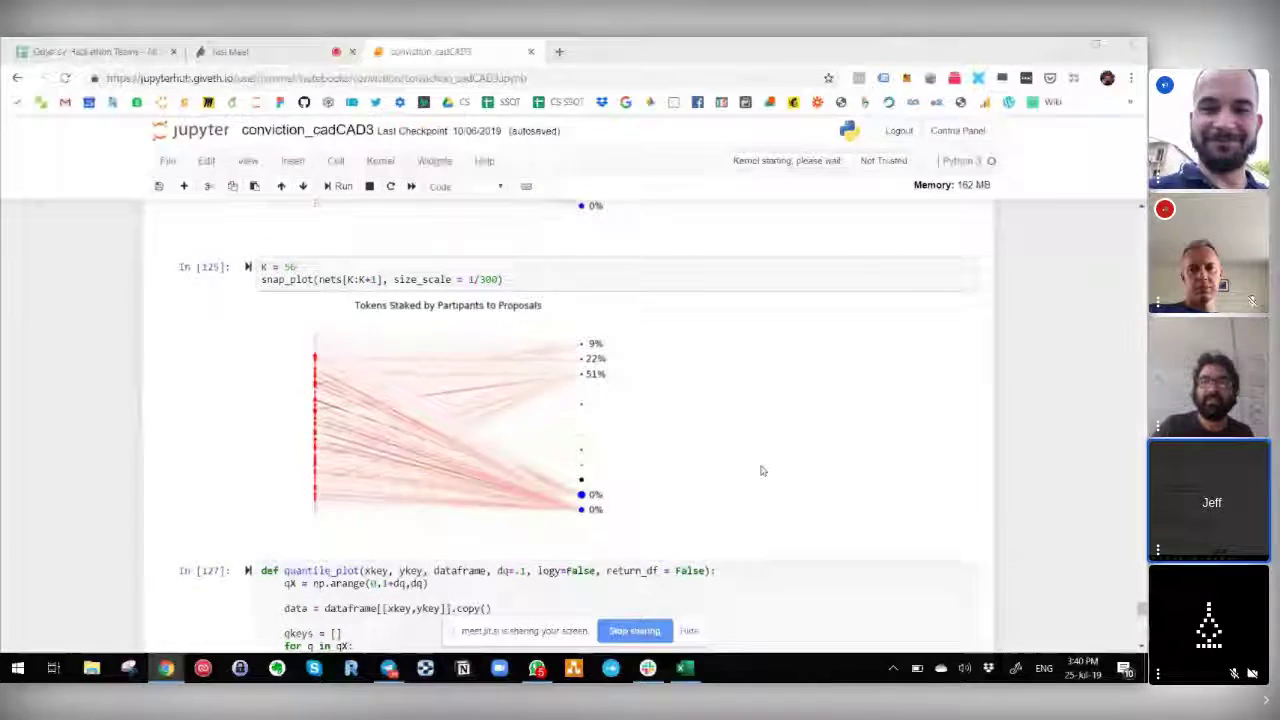
pyautogui.hotkey('alt', 'Tab')
pyautogui.hotkey('alt', 'Tab')
pyautogui.hotkey('alt', 'shift', 'Tab')
pyautogui.hotkey('alt', 'shift', 'Tab')
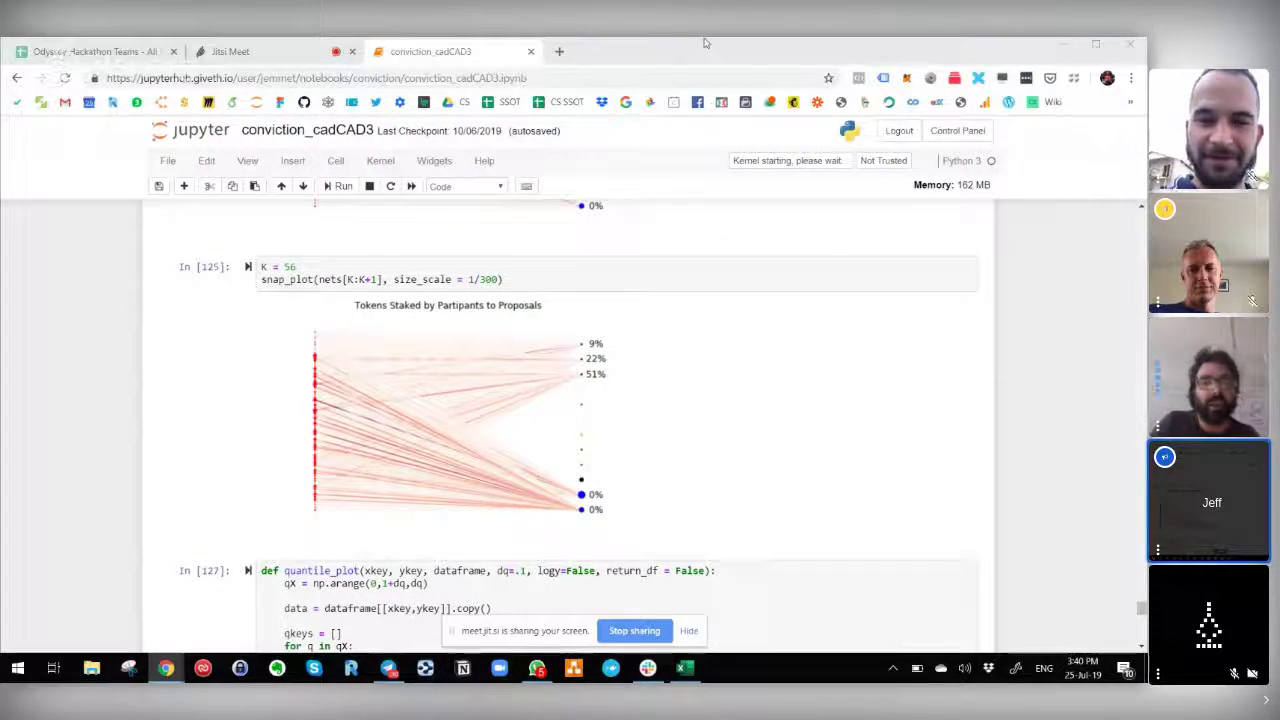
pyautogui.hotkey('ctrl', 'shift', 'Tab')
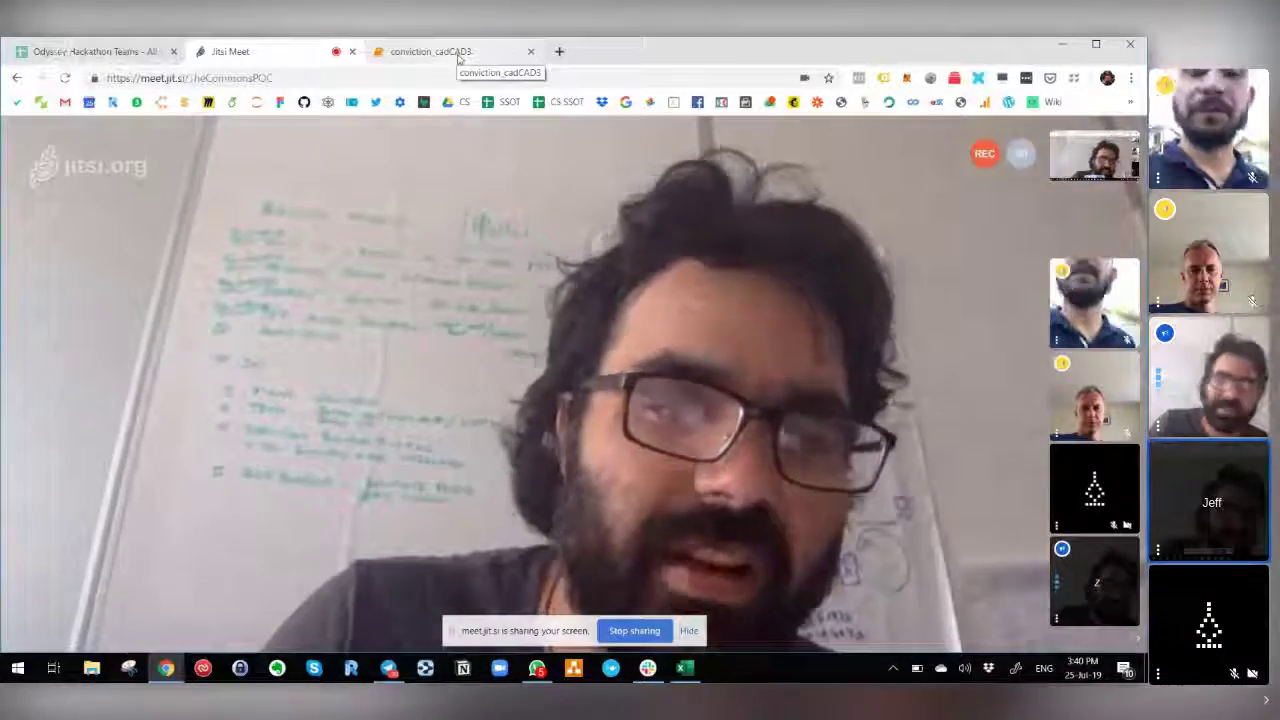
pyautogui.click(458, 53)
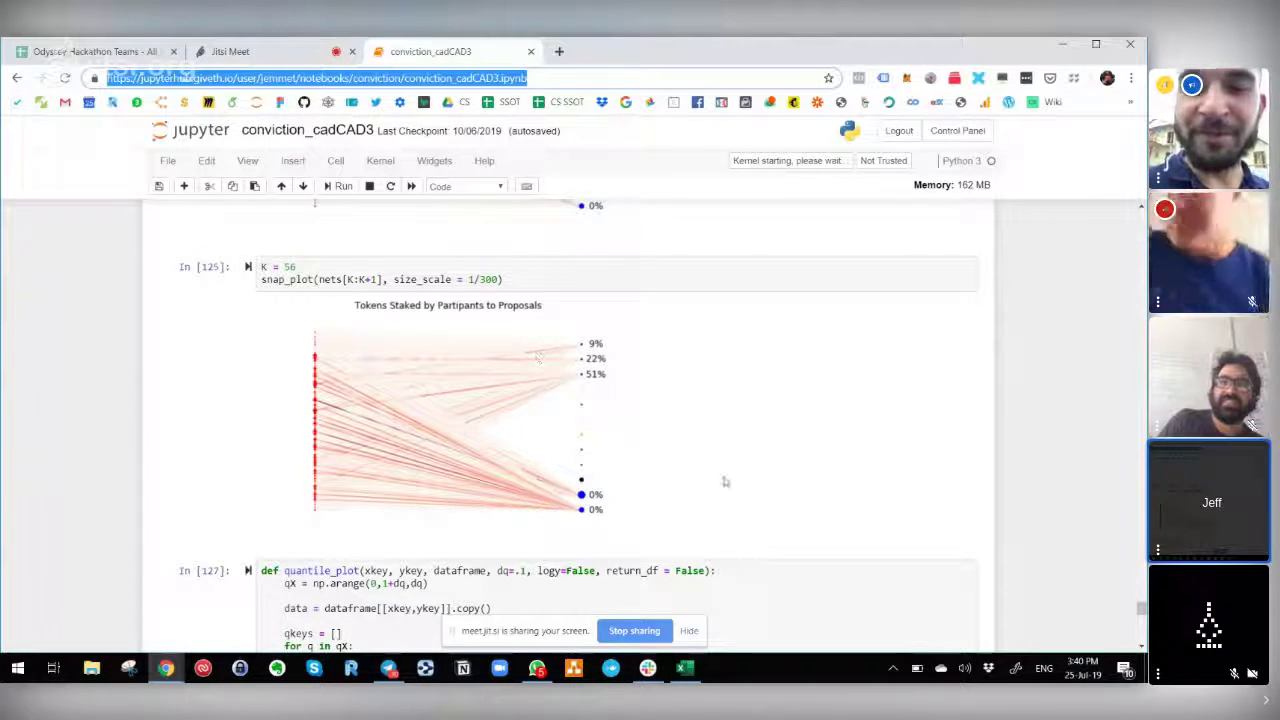
# Compare the Tokens Staked by Participants to Proposals plots for K = 3 and K = 56
pyautogui.scroll(2, 725, 481)
pyautogui.scroll(1, 725, 481)
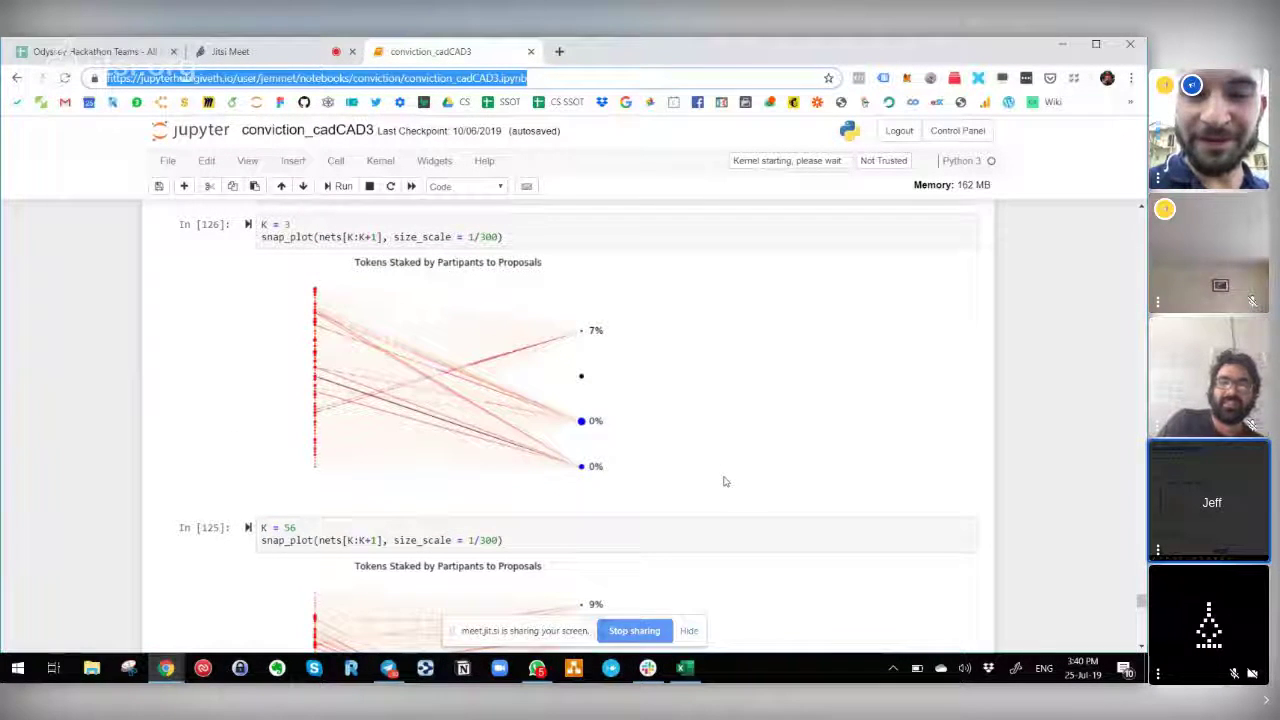
pyautogui.scroll(-3, 725, 481)
pyautogui.scroll(-1, 725, 481)
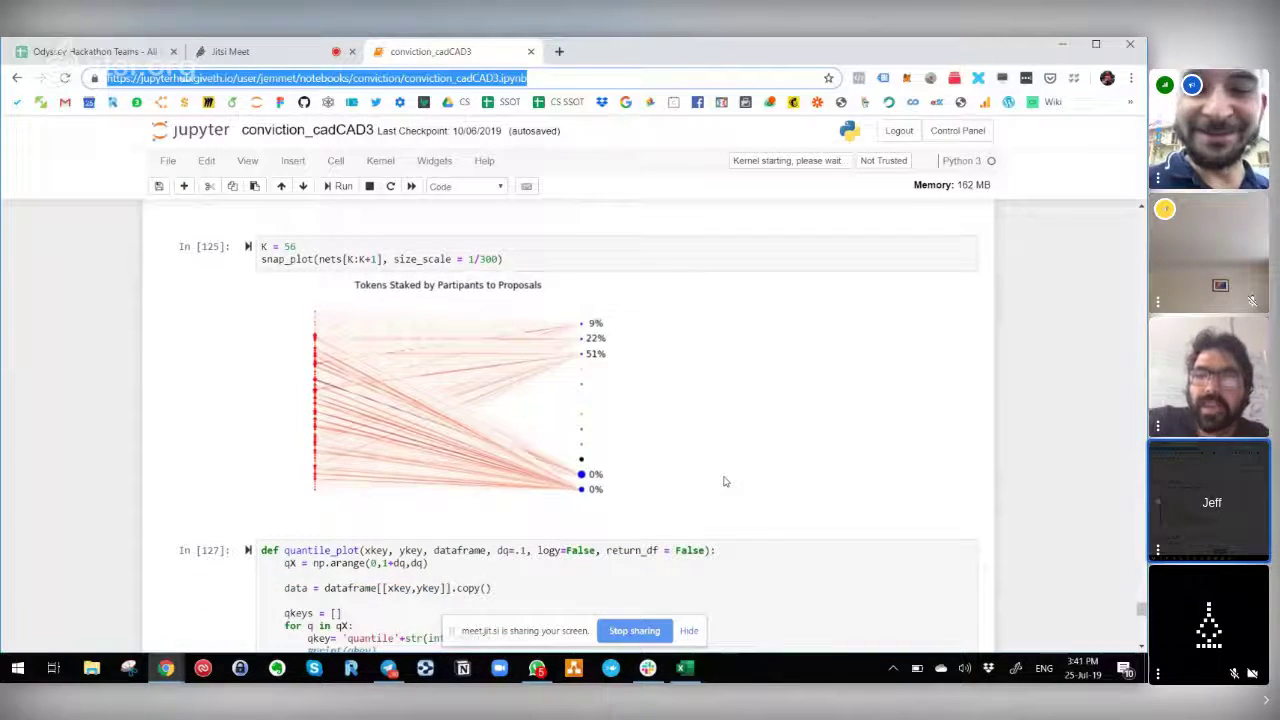
pyautogui.scroll(1, 725, 481)
pyautogui.scroll(2, 725, 481)
pyautogui.scroll(-4, 725, 481)
pyautogui.click(725, 481)
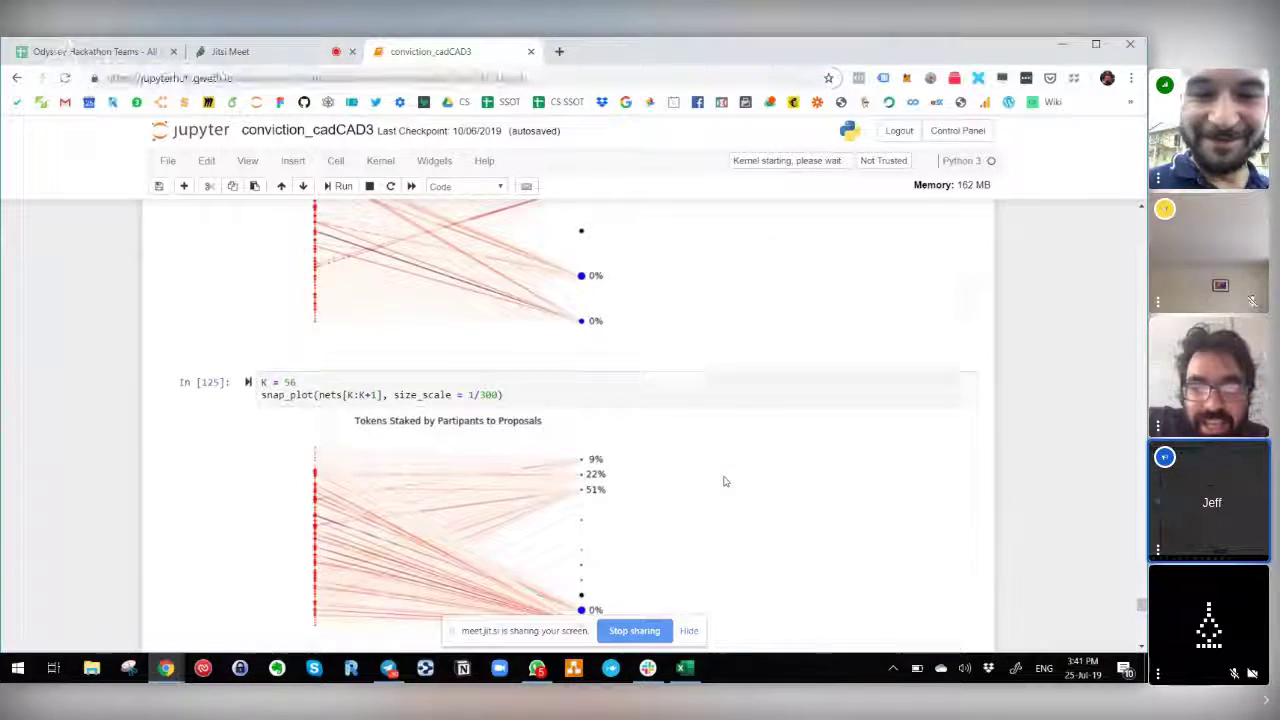
pyautogui.rightClick(725, 481)
pyautogui.click(725, 481)
# Examine the conviction and conviction_share_of_trigger quantile plots at the notebook's end and return to the tokens staked plots
pyautogui.scroll(-8, 715, 484)
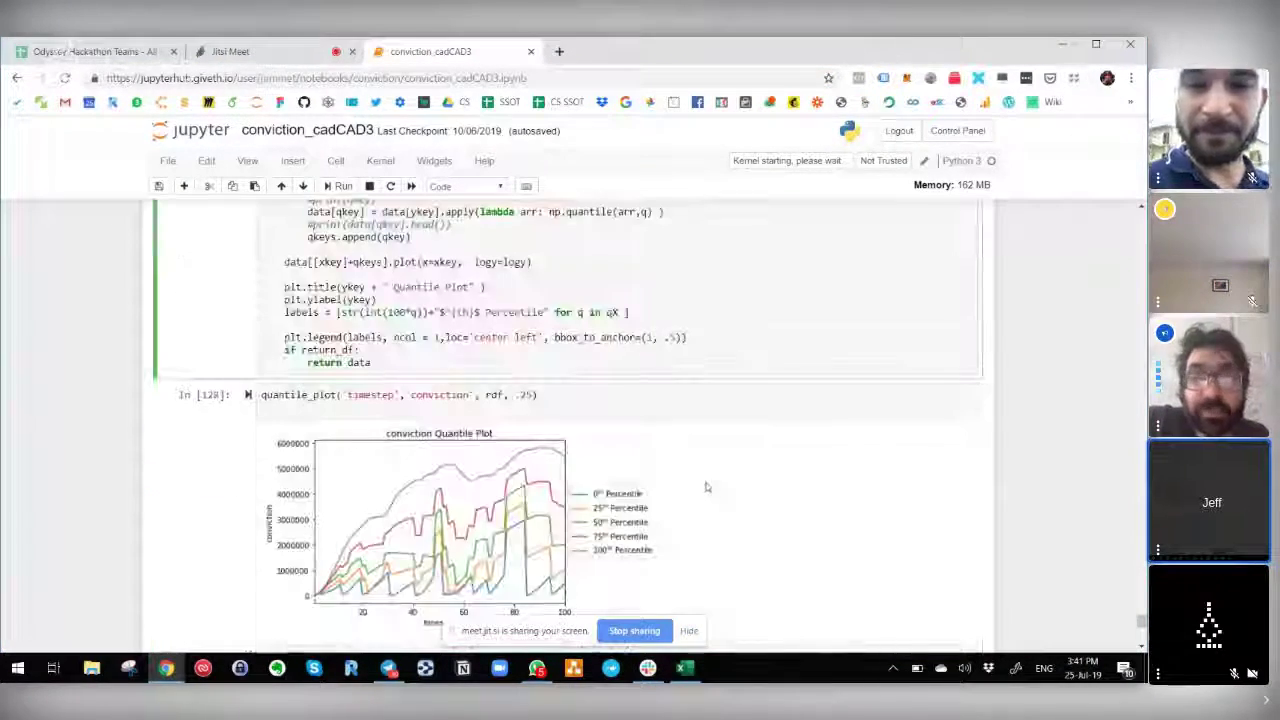
pyautogui.scroll(1, 706, 487)
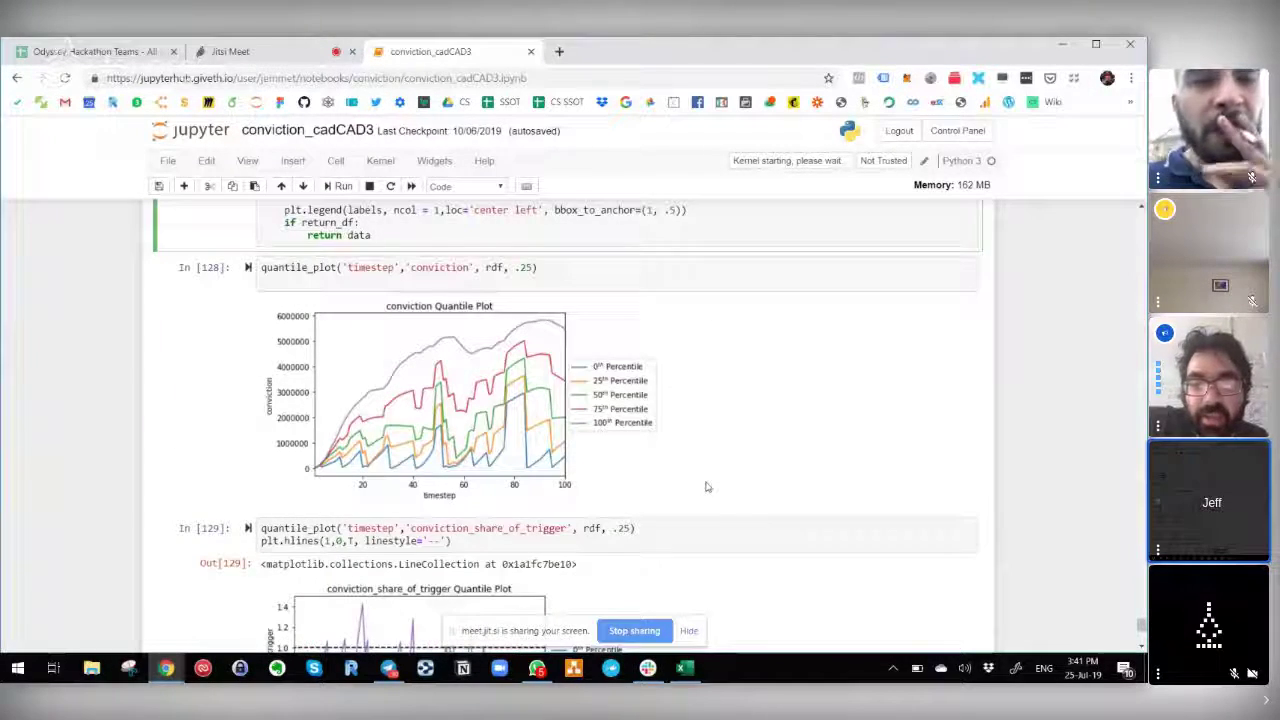
pyautogui.scroll(-3, 706, 487)
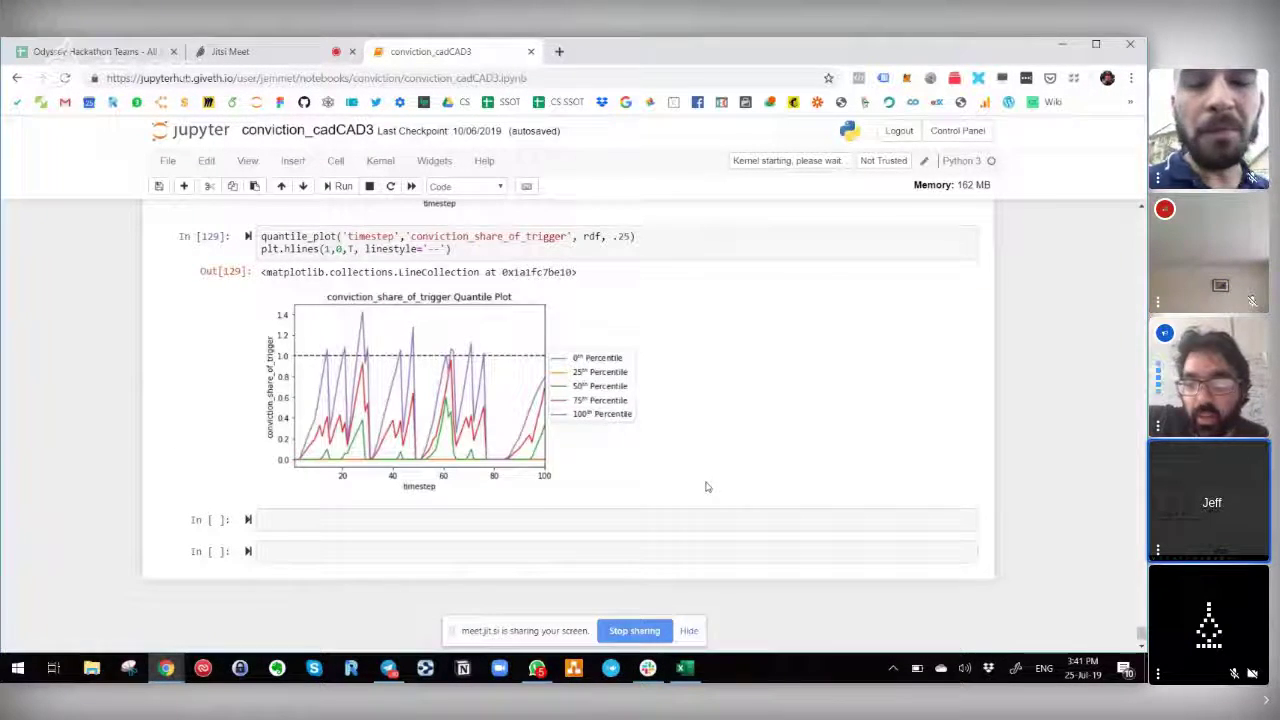
pyautogui.scroll(15, 706, 487)
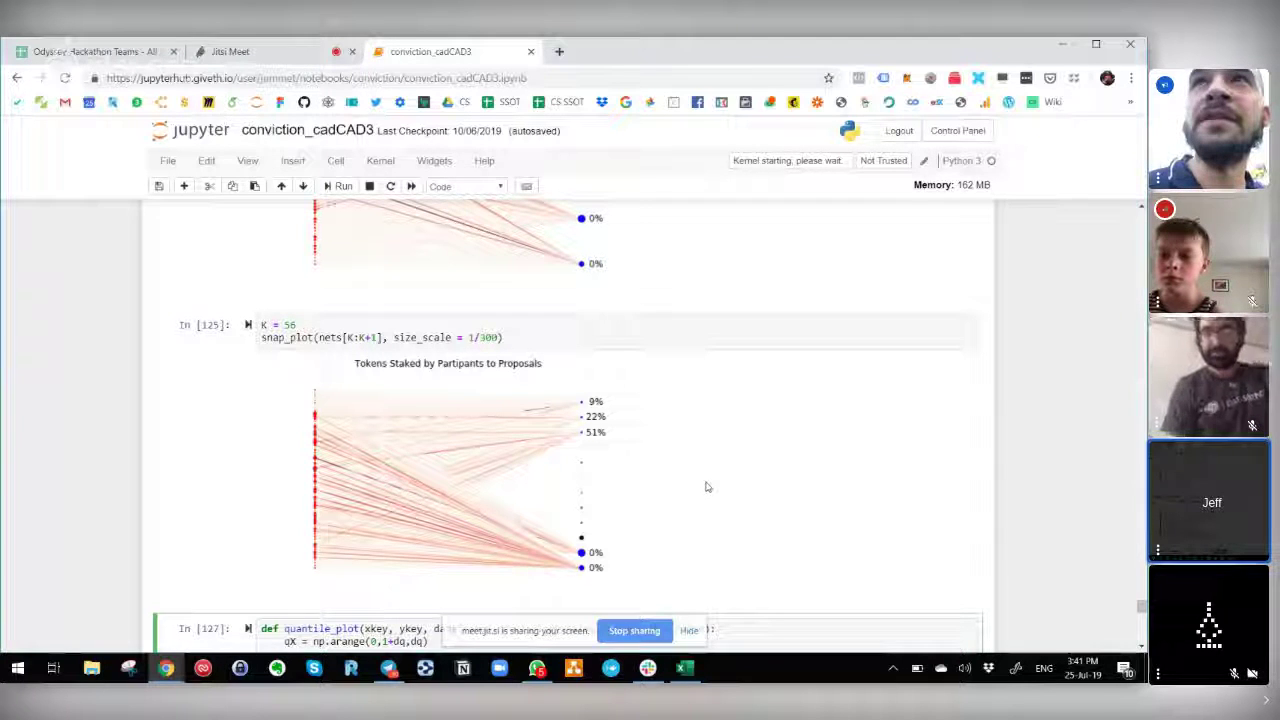
pyautogui.click(573, 240)
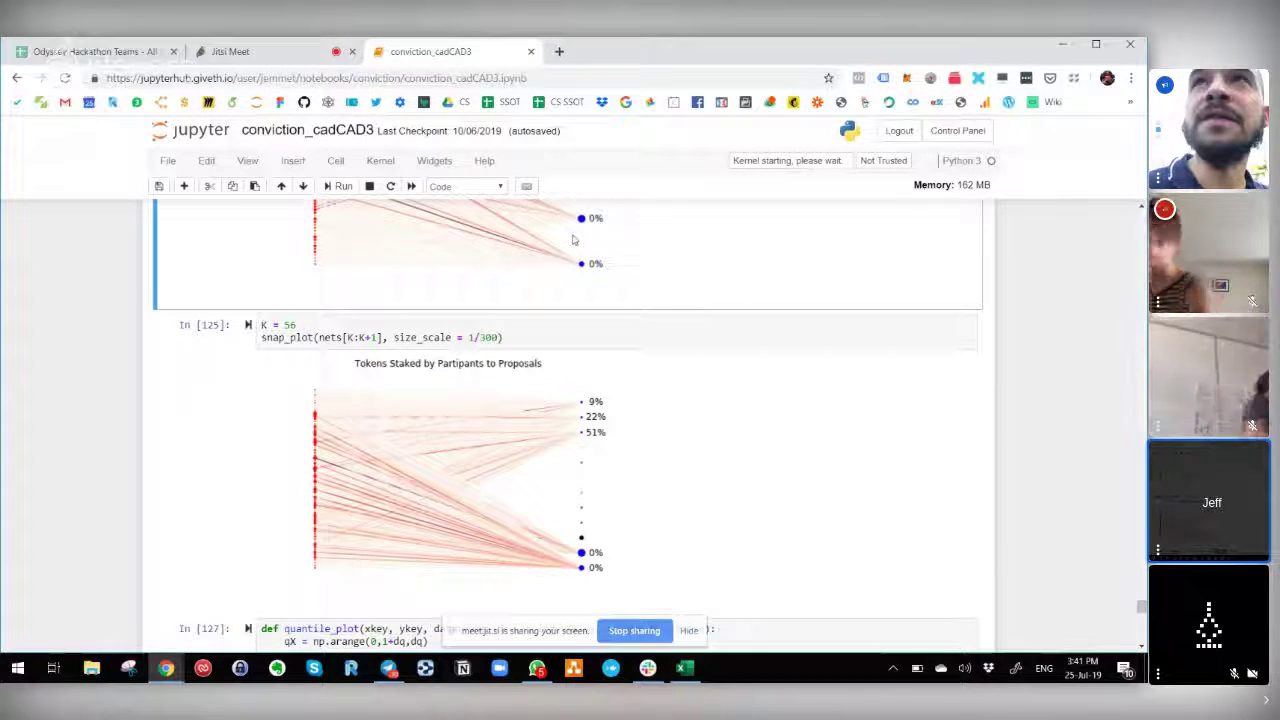
# Check the Jitsi Meet call and return to the K = 3 staking plot in the conviction_cadCAD3 notebook
pyautogui.scroll(2, 697, 479)
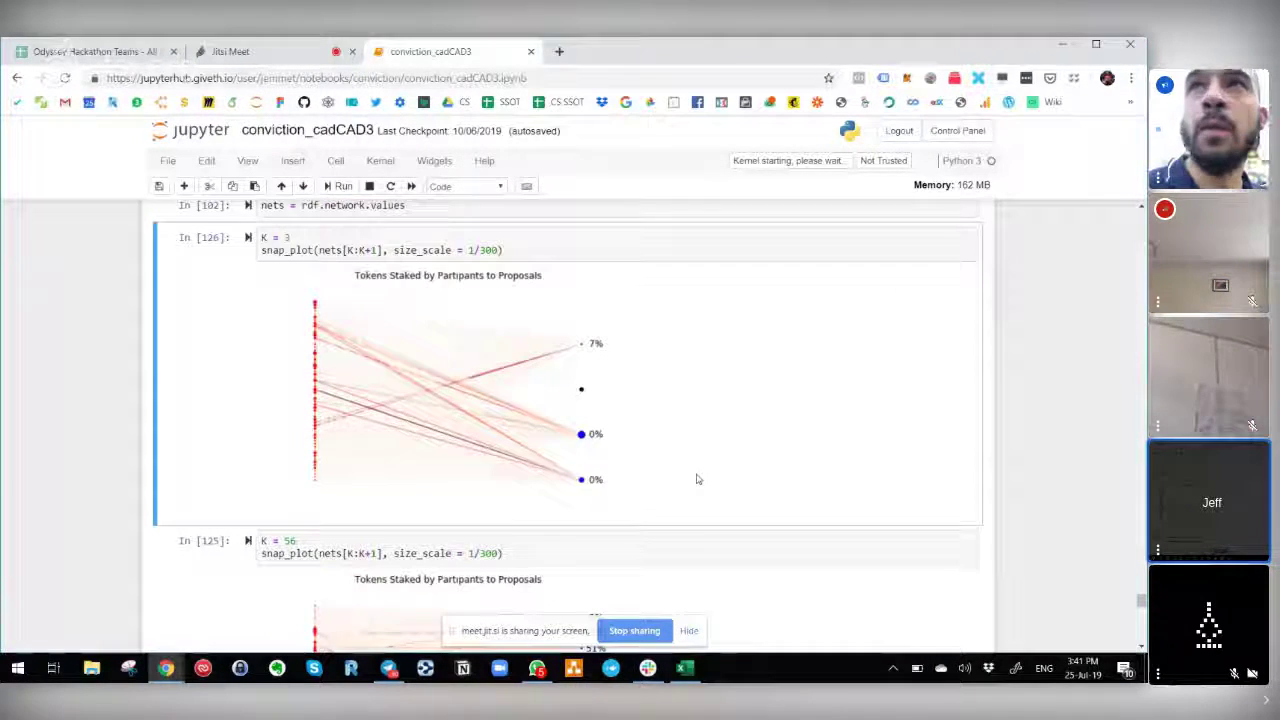
pyautogui.click(279, 51)
pyautogui.moveTo(623, 211)
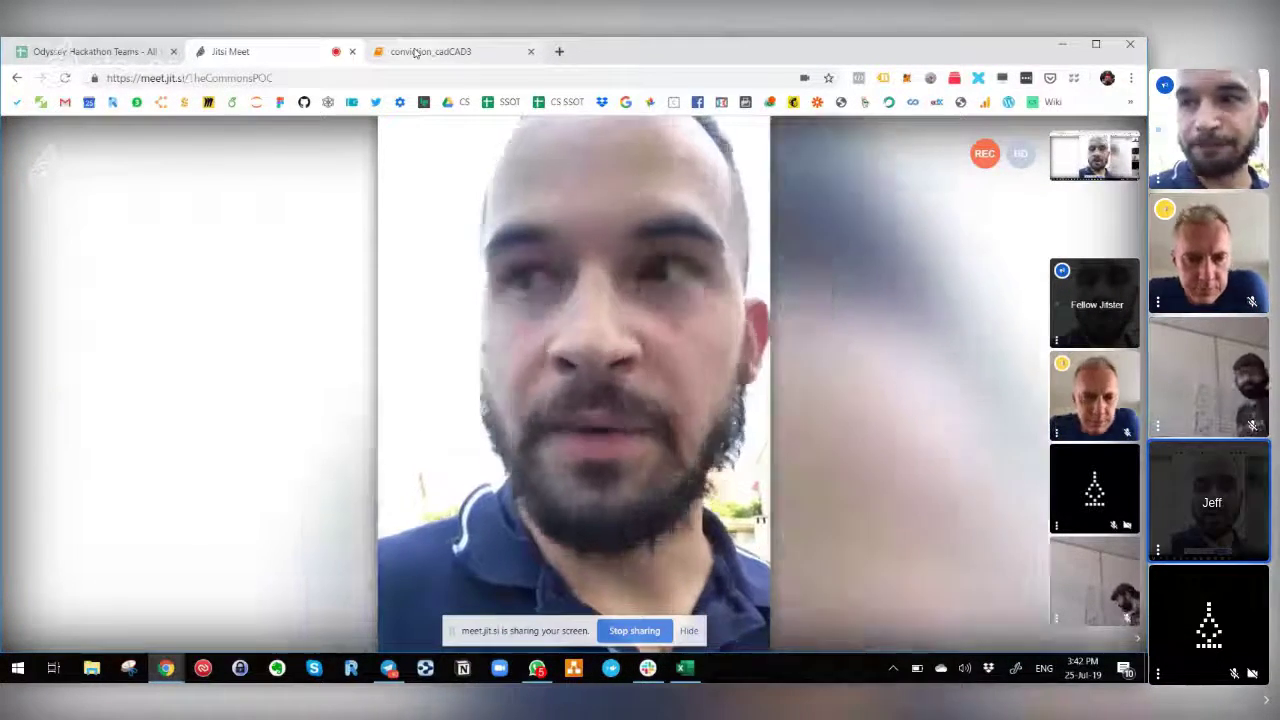
pyautogui.click(415, 52)
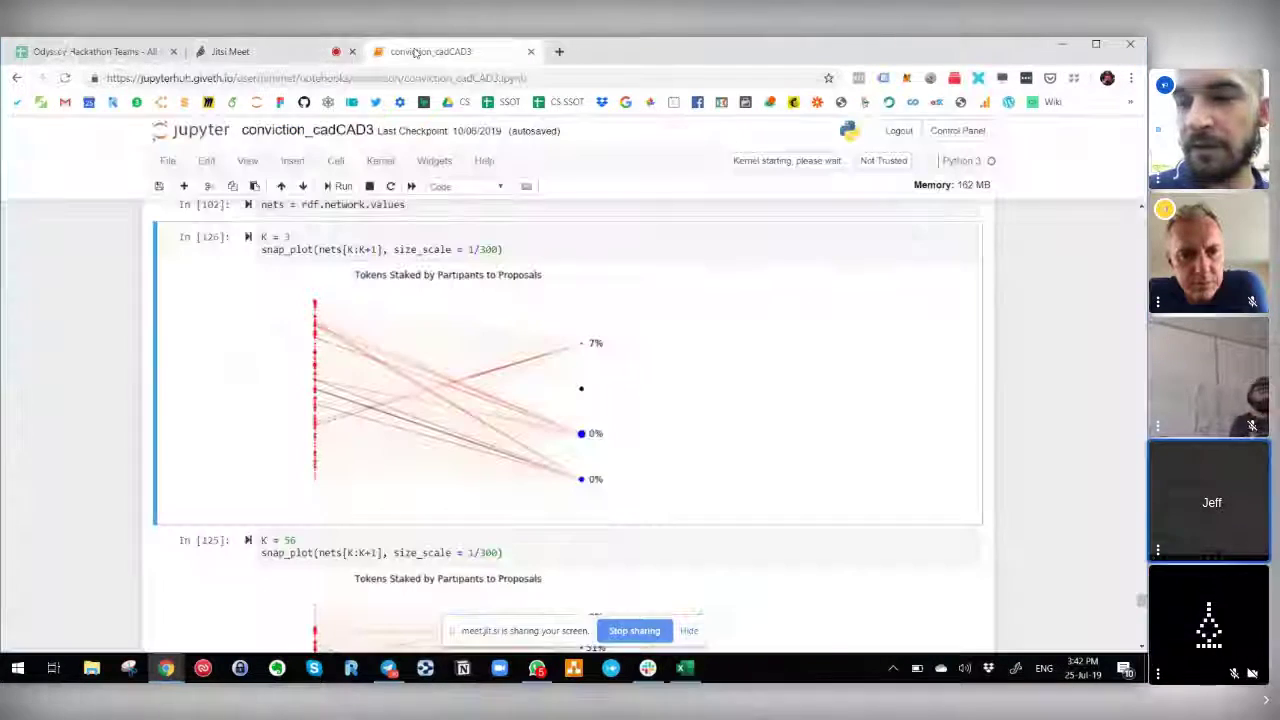
# Compare the K = 56 plot of tokens staked by participants to proposals with the K = 3 plot
pyautogui.scroll(-3, 519, 290)
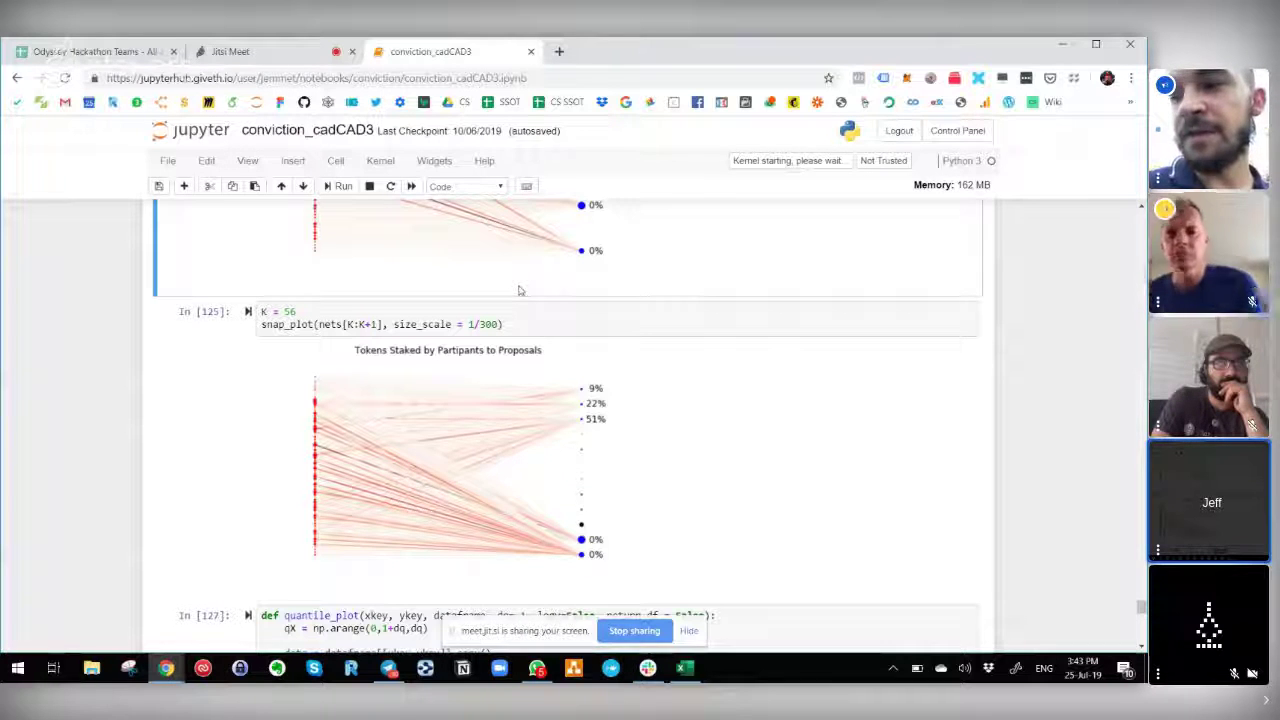
pyautogui.scroll(-1, 695, 548)
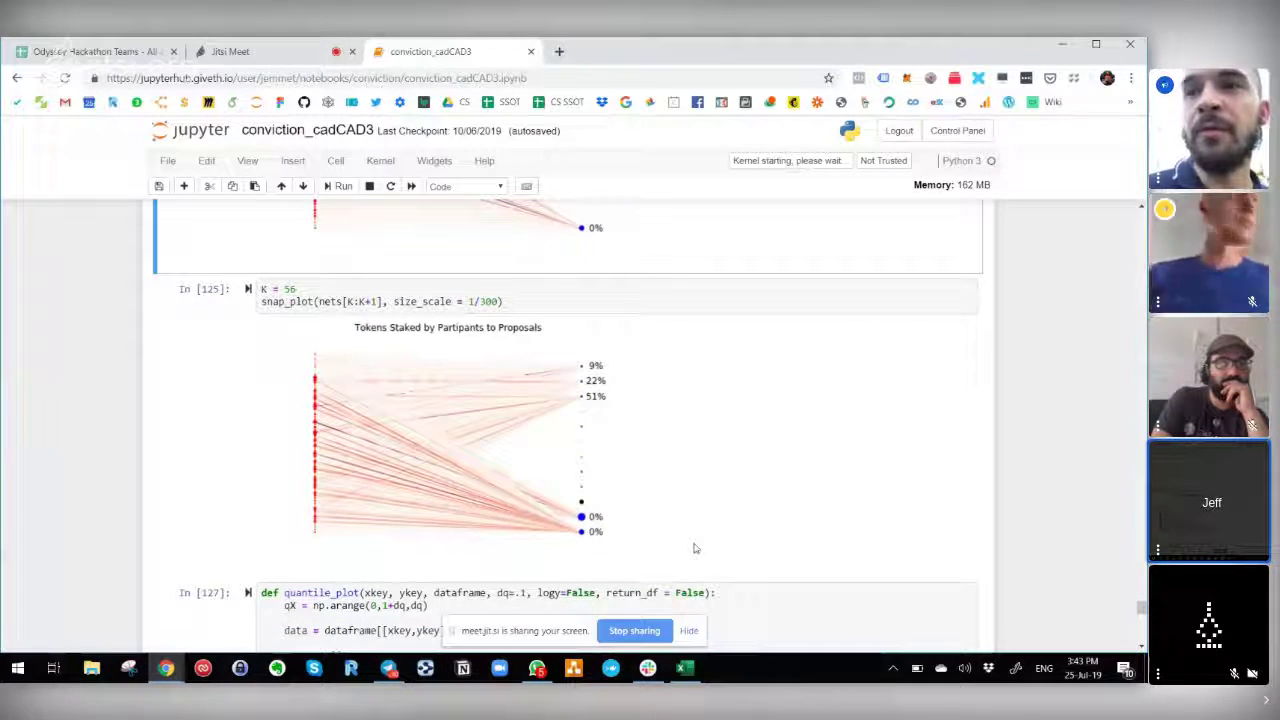
pyautogui.scroll(4, 695, 548)
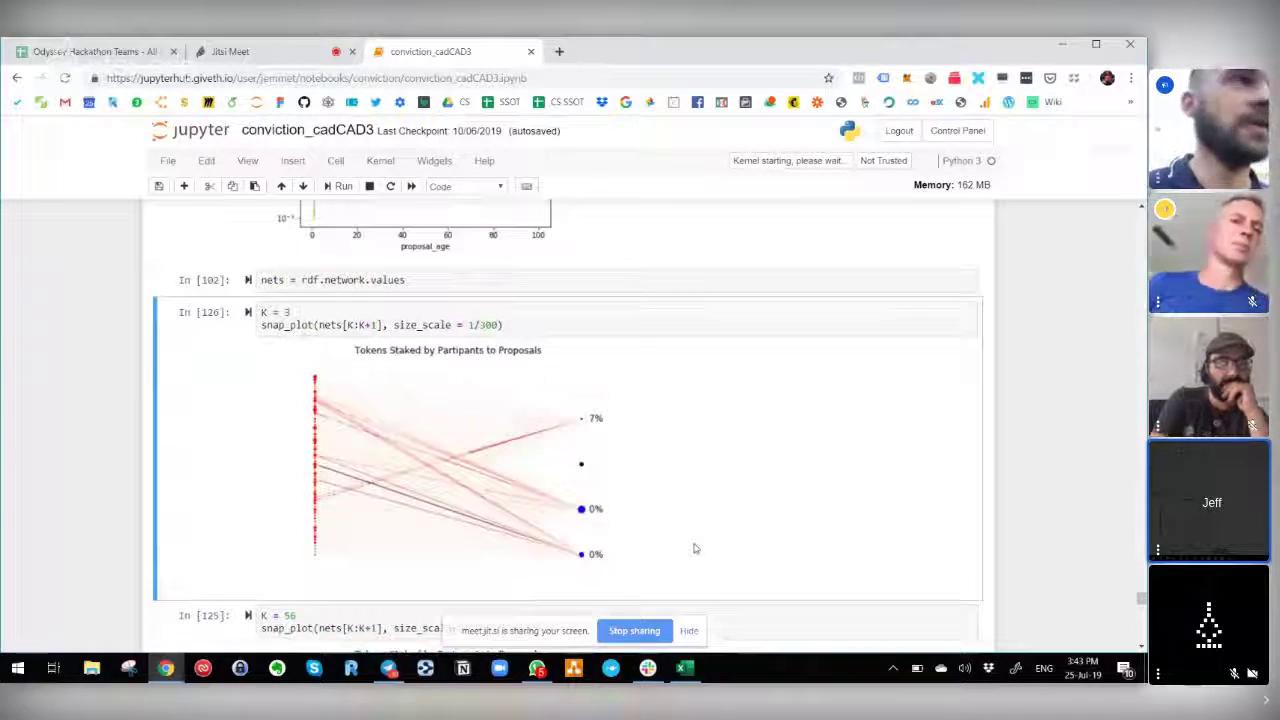
# Review the trigger, conviction and share-of-funds plots back to the Proposal Status plots by count and by funds requested
pyautogui.scroll(10, 695, 548)
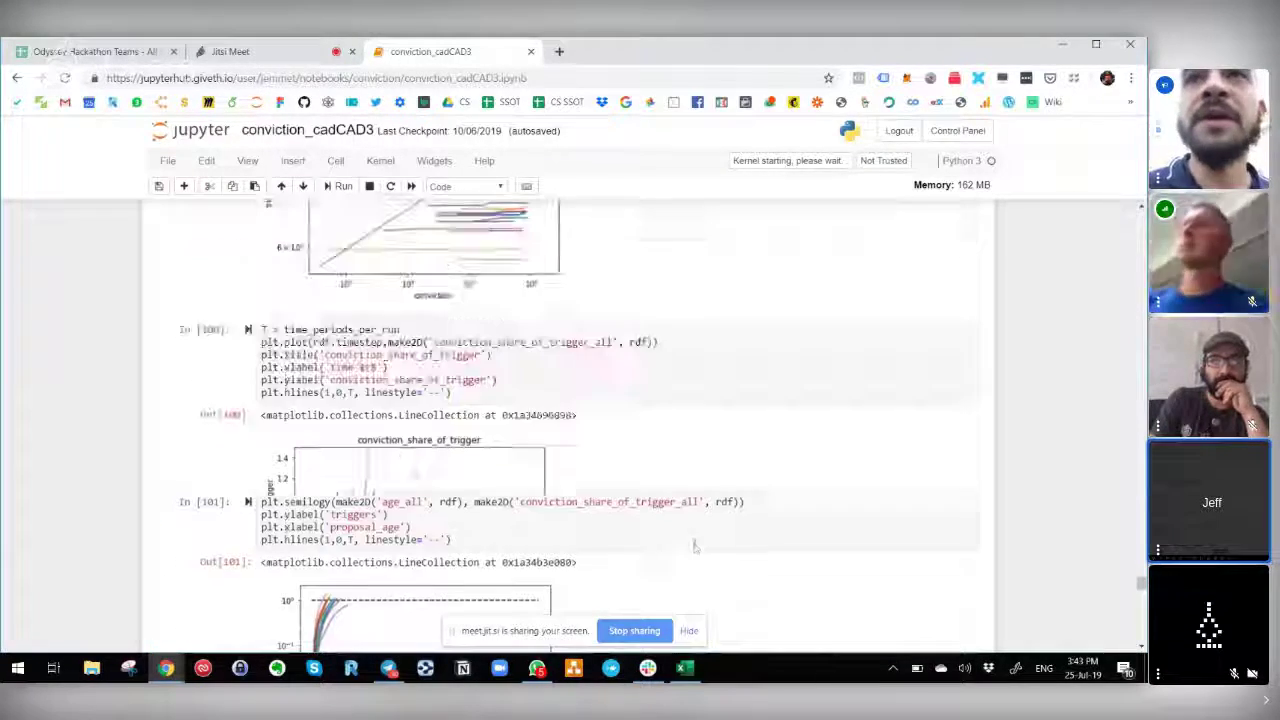
pyautogui.scroll(10, 694, 543)
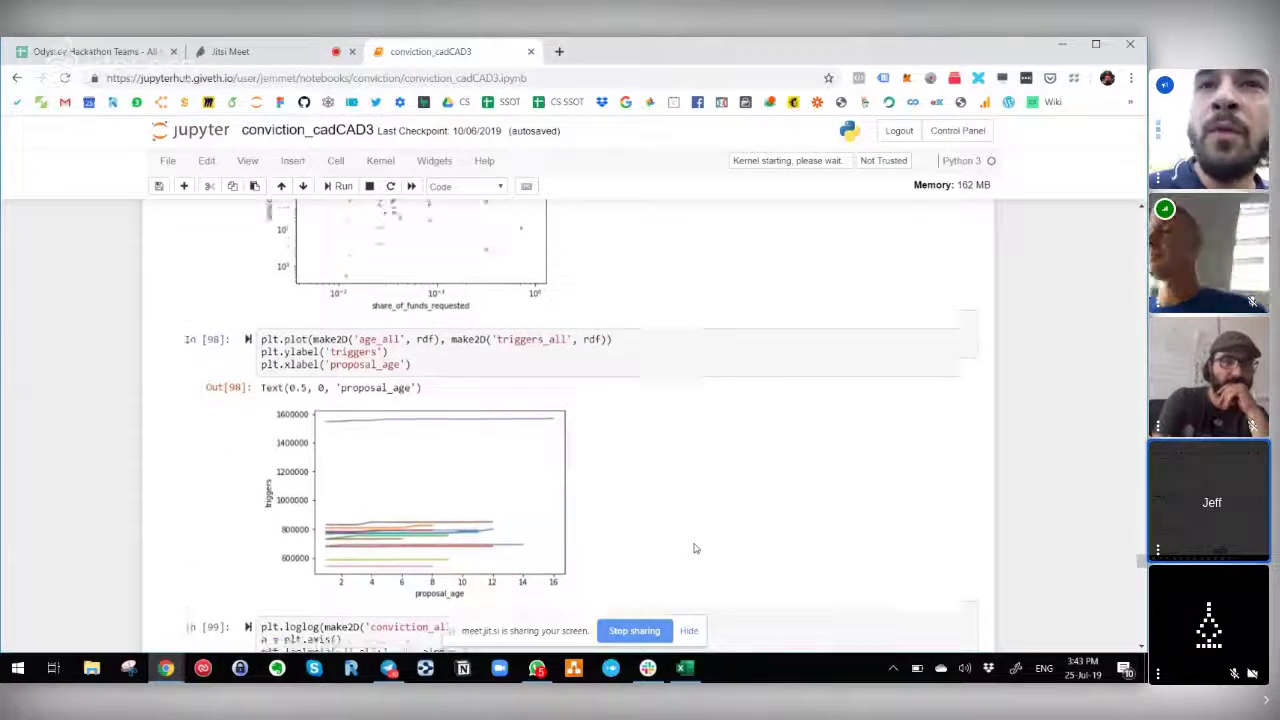
pyautogui.scroll(10, 695, 548)
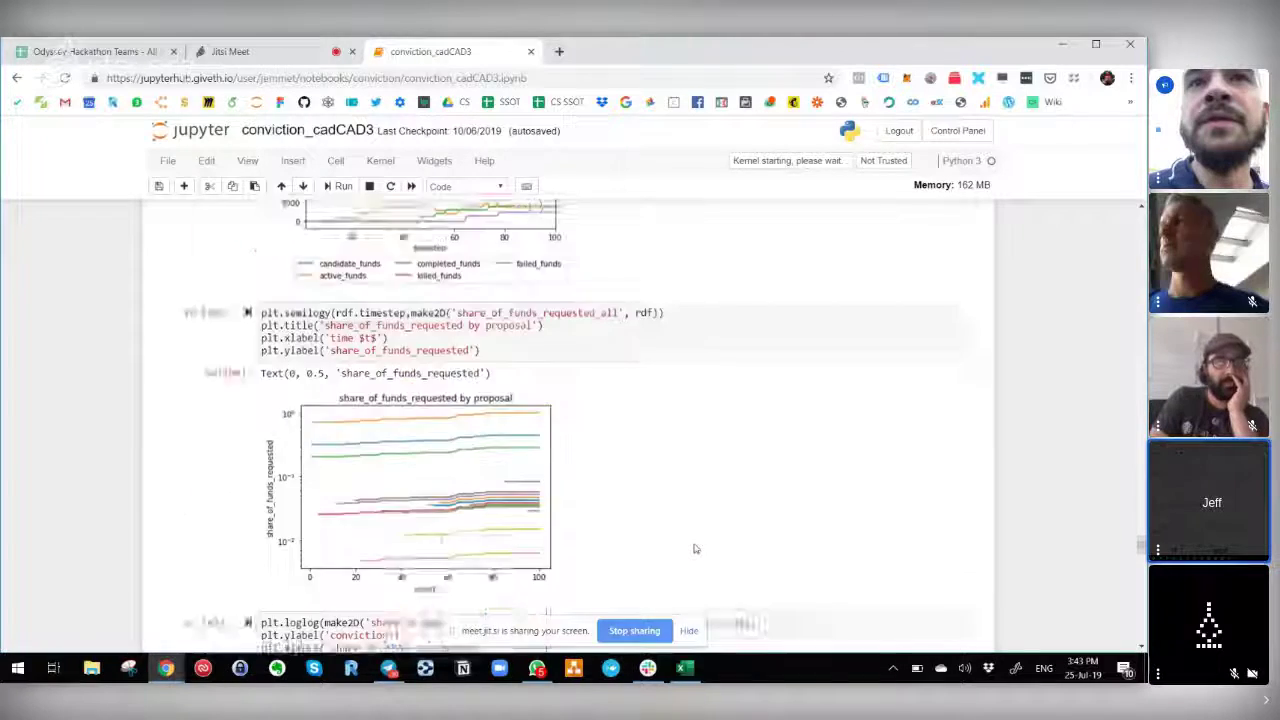
pyautogui.scroll(5, 695, 548)
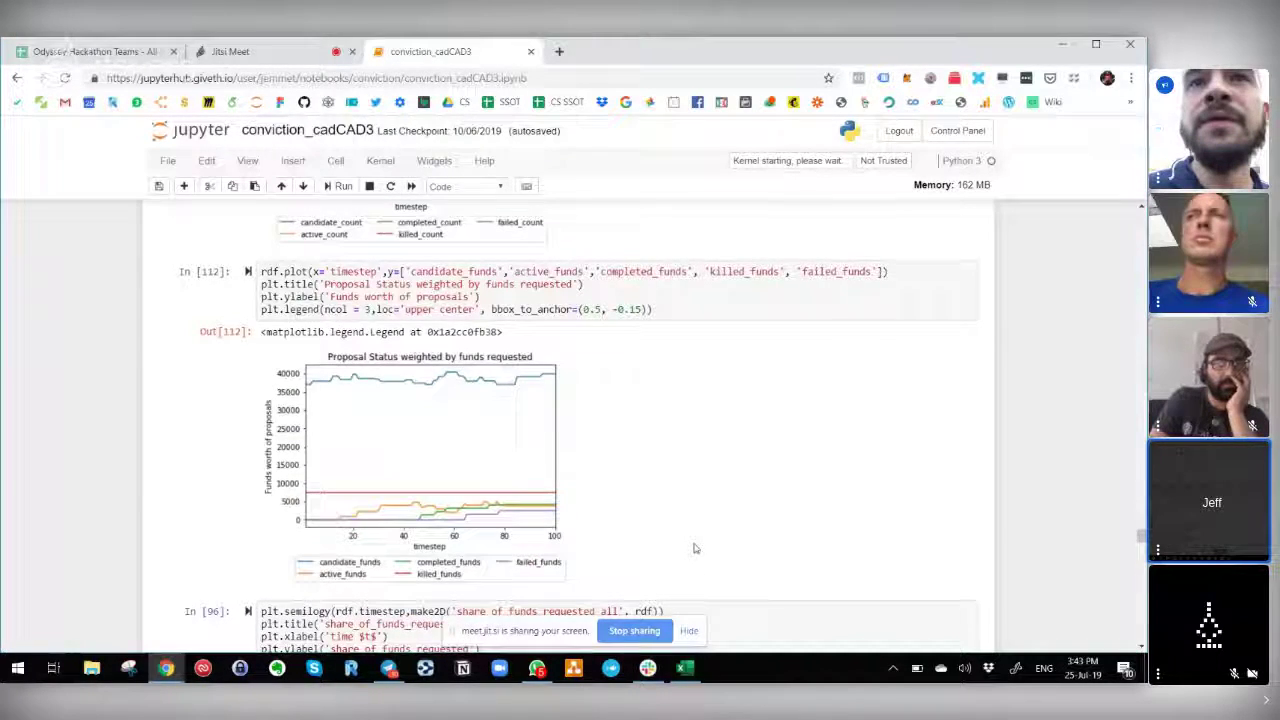
pyautogui.scroll(5, 695, 548)
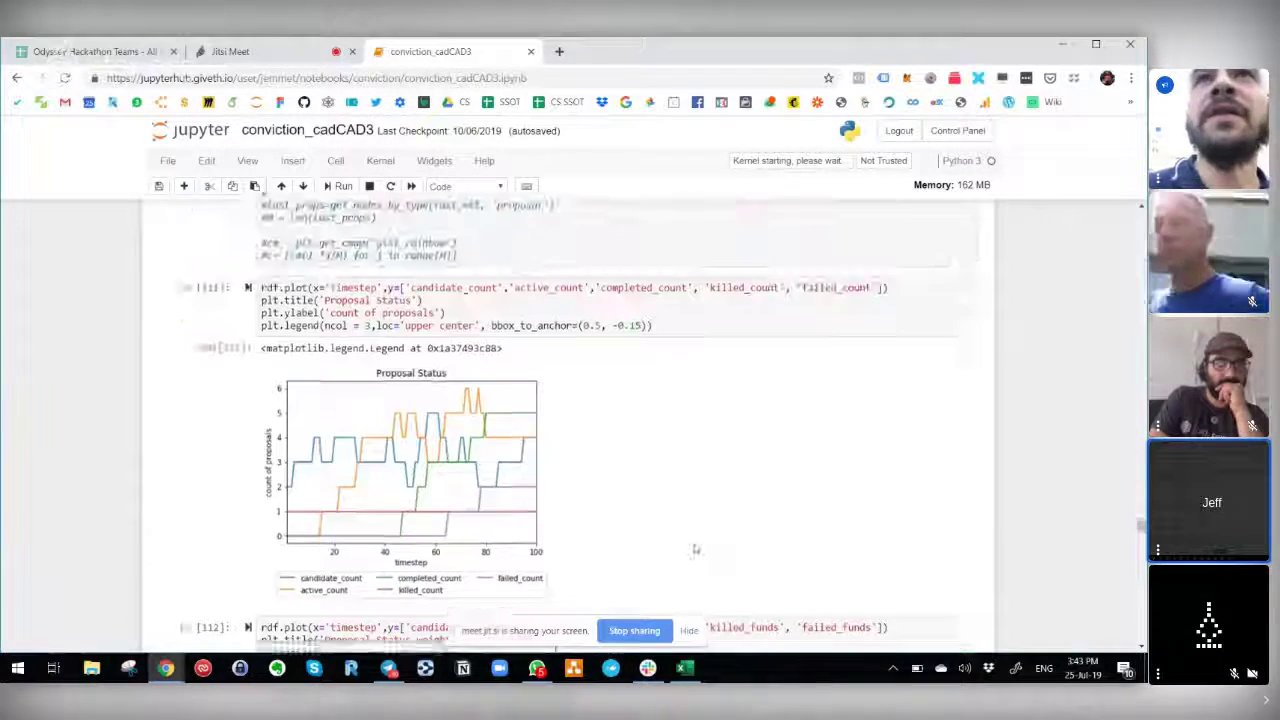
pyautogui.scroll(-5, 695, 548)
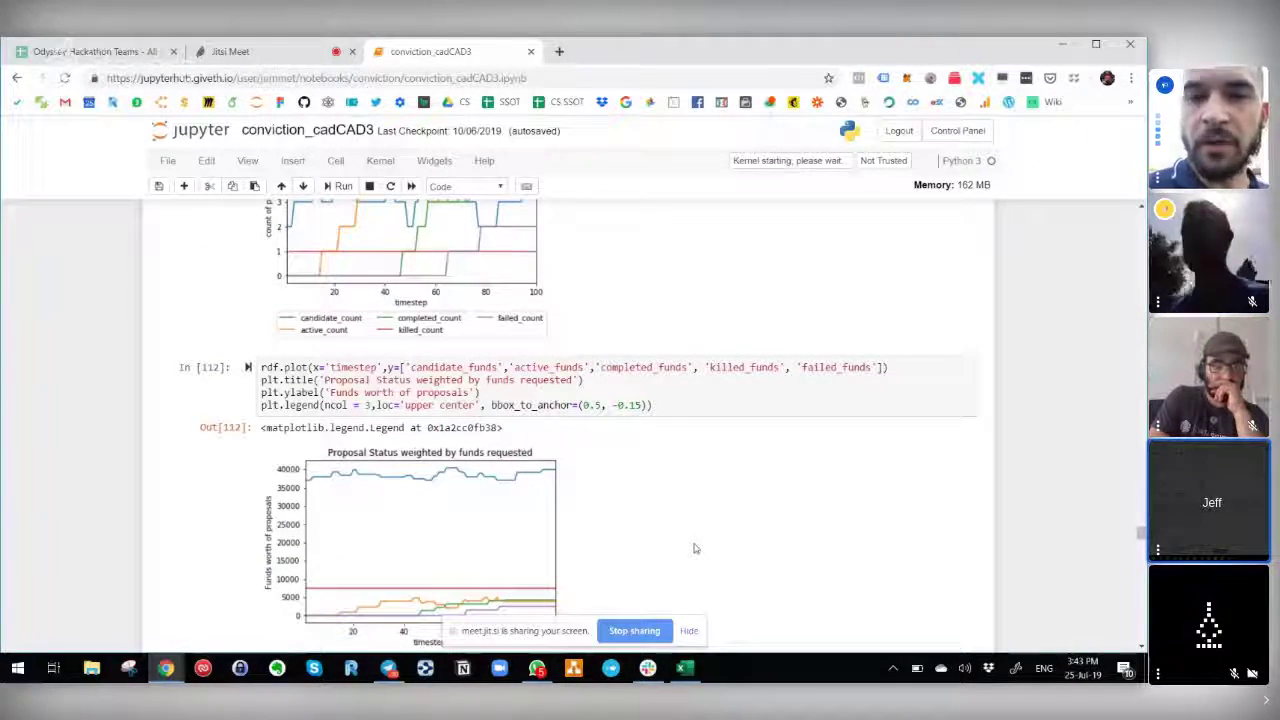
# Examine the affinities heatmap, the Bonding Curve Price and Invariant plots, and the Summary of Local Economy plot
pyautogui.scroll(8, 695, 548)
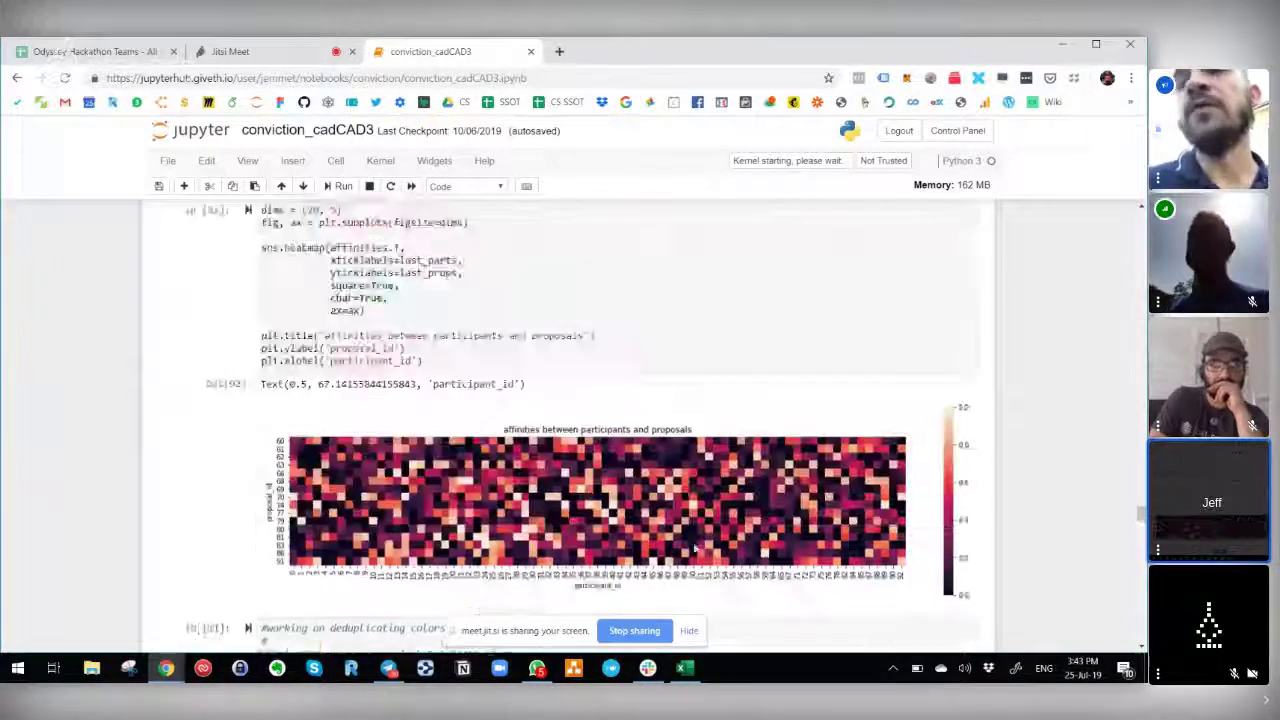
pyautogui.scroll(10, 695, 548)
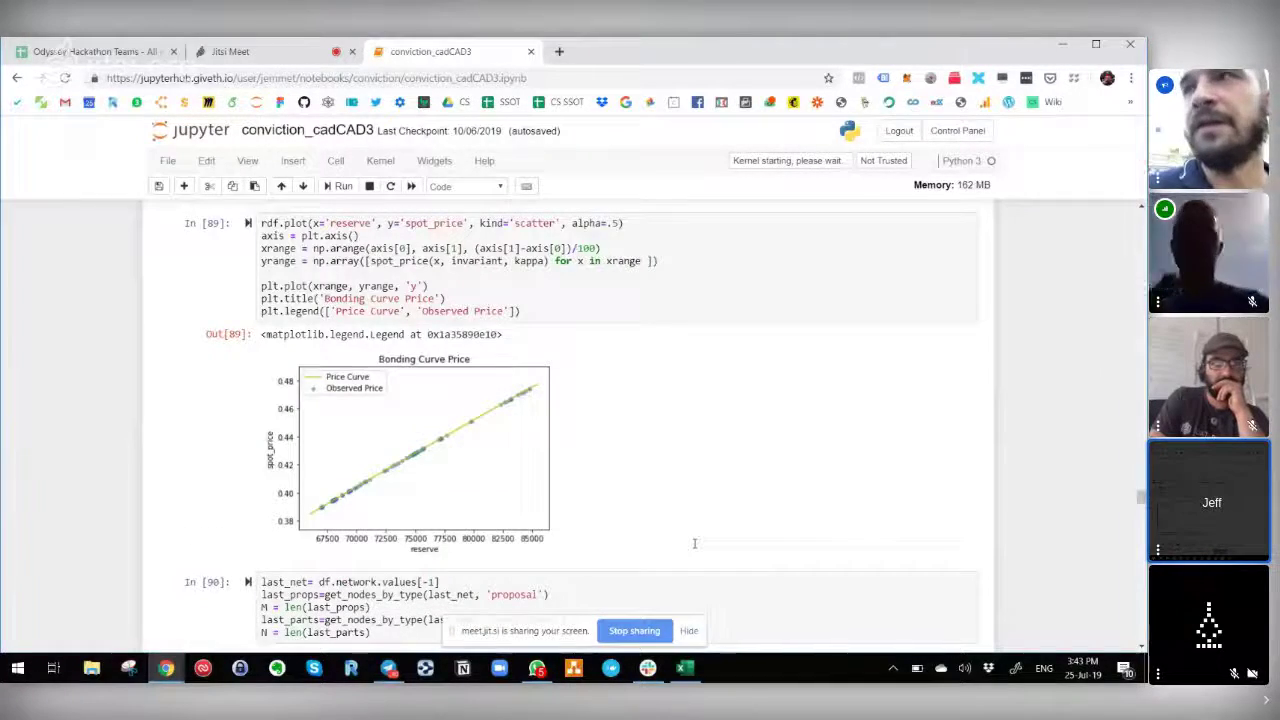
pyautogui.scroll(6, 695, 545)
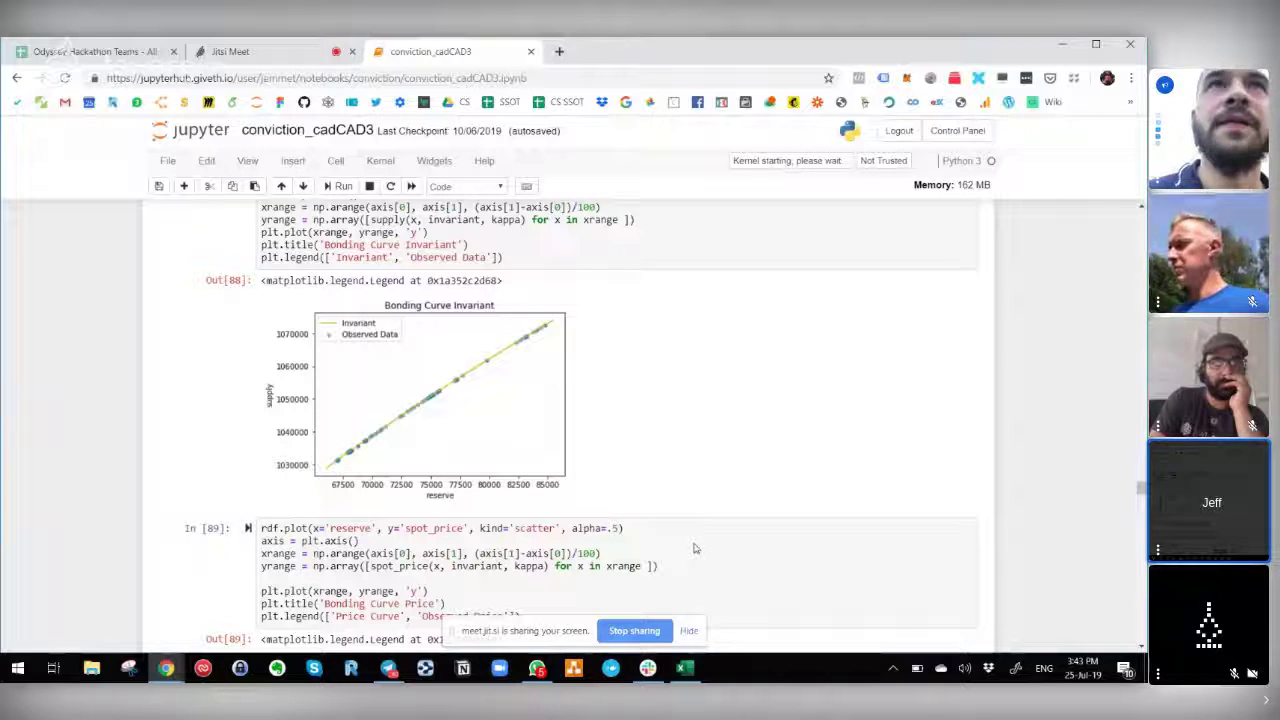
pyautogui.scroll(7, 695, 548)
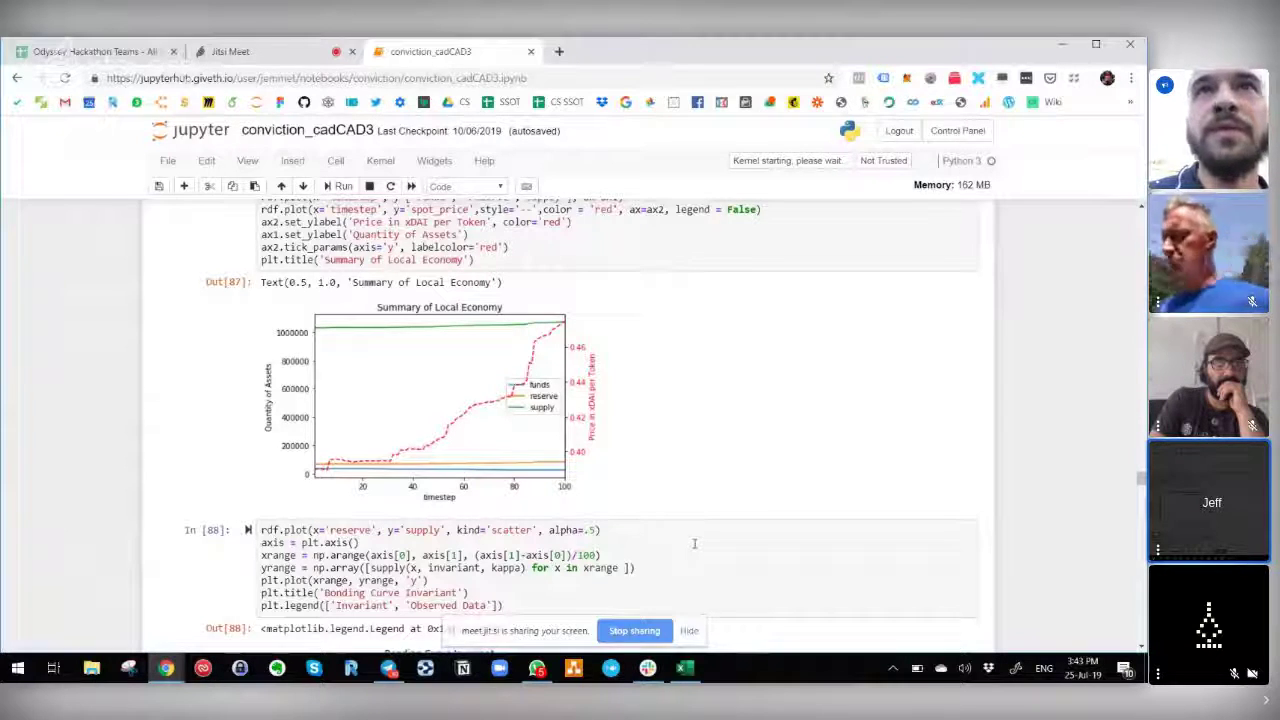
pyautogui.scroll(2, 797, 478)
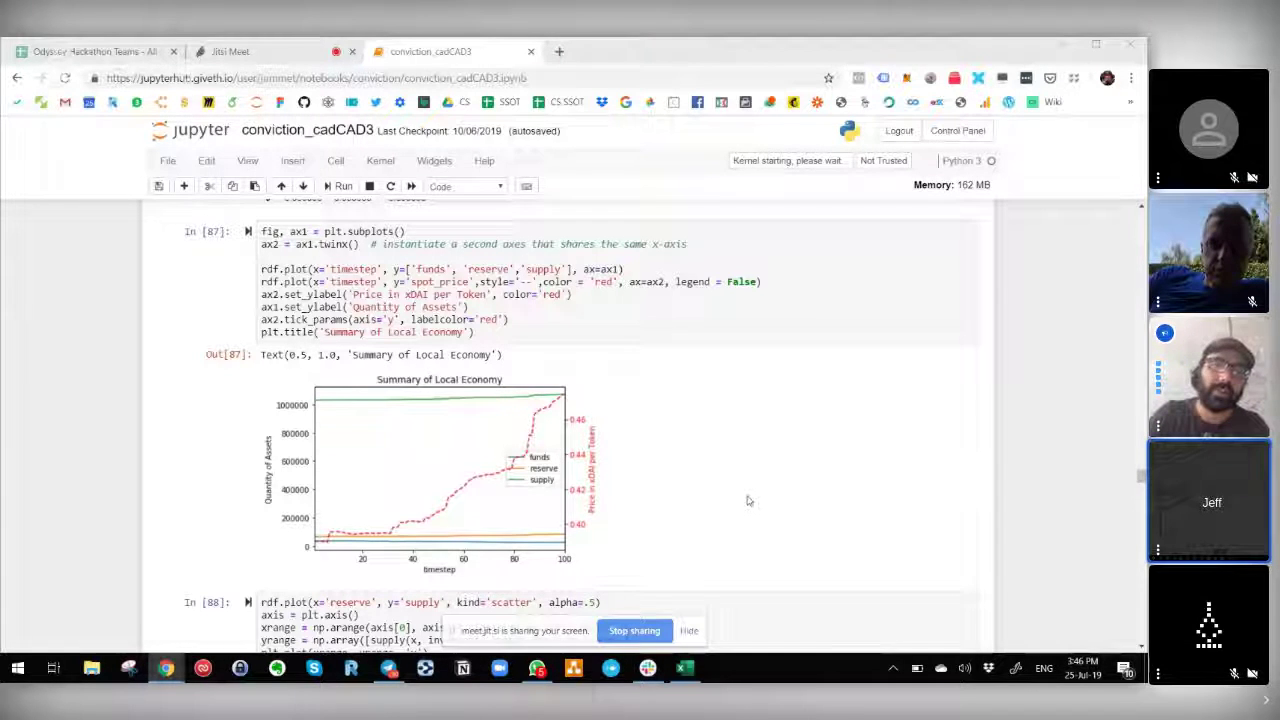
# Go through the results again from the Summary of Local Economy plot to the heatmap of affinities between participants and proposals
pyautogui.scroll(-1, 748, 500)
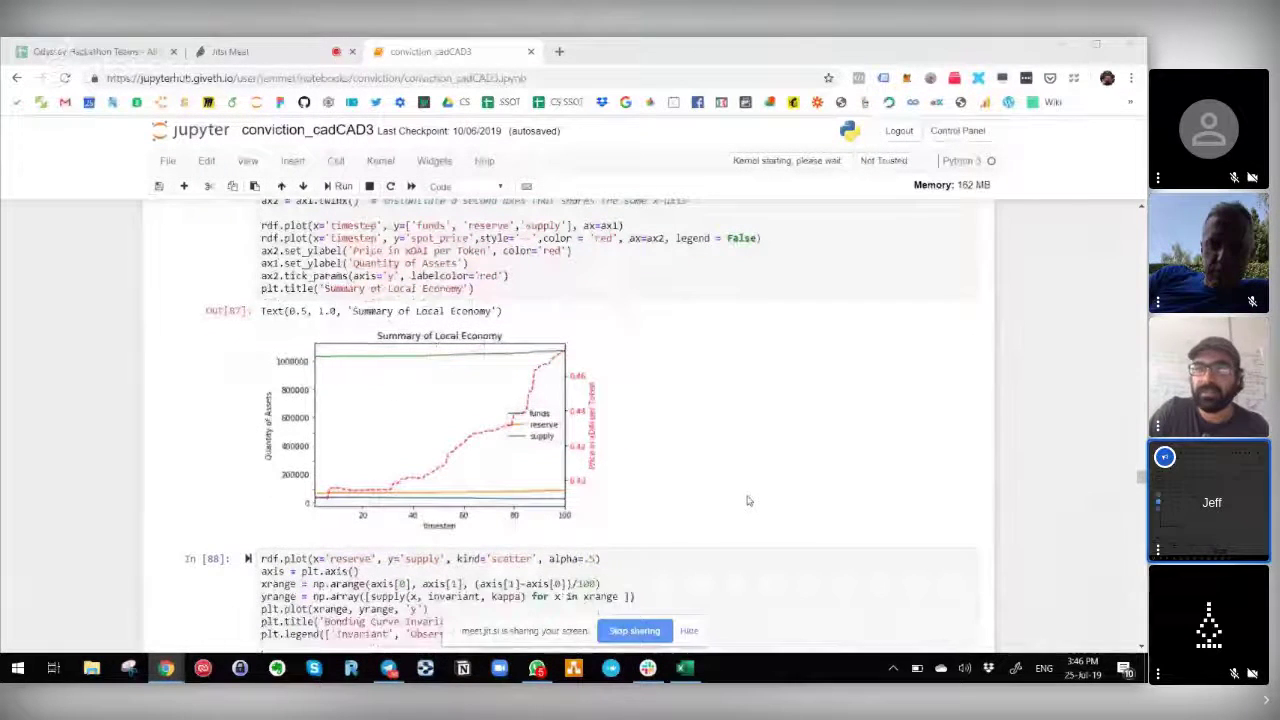
pyautogui.scroll(-1, 748, 500)
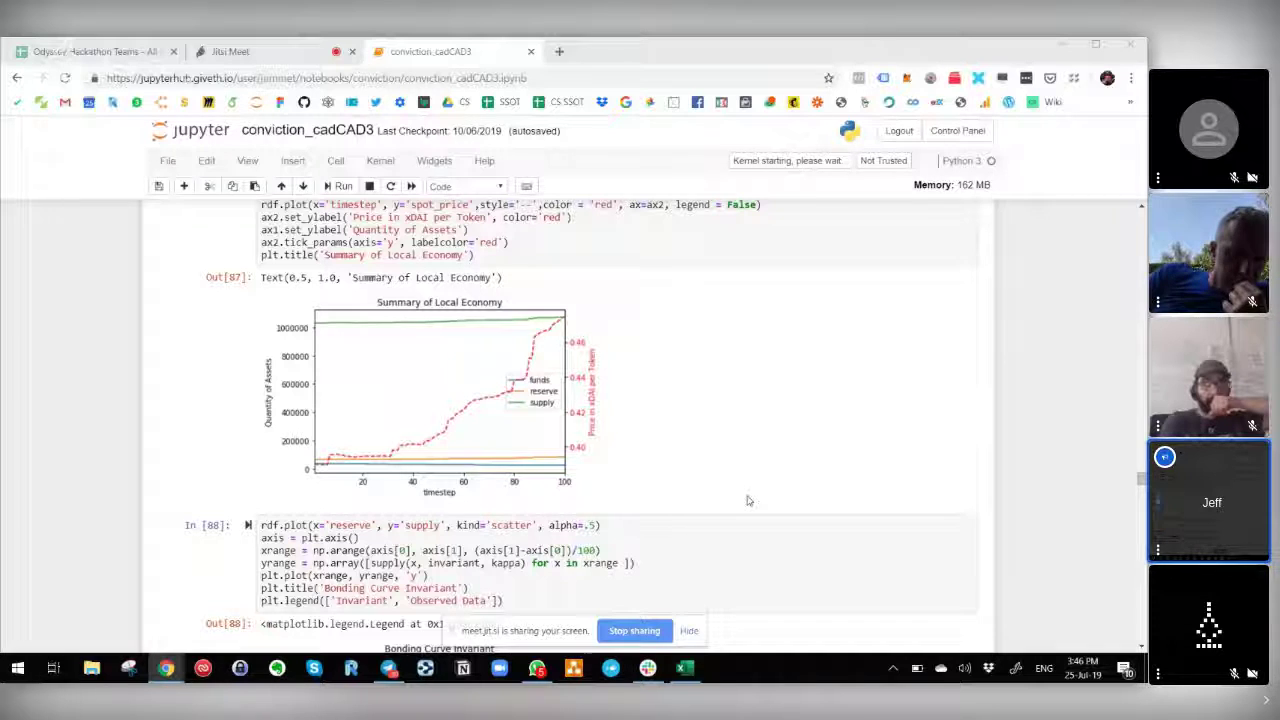
pyautogui.scroll(-1, 742, 494)
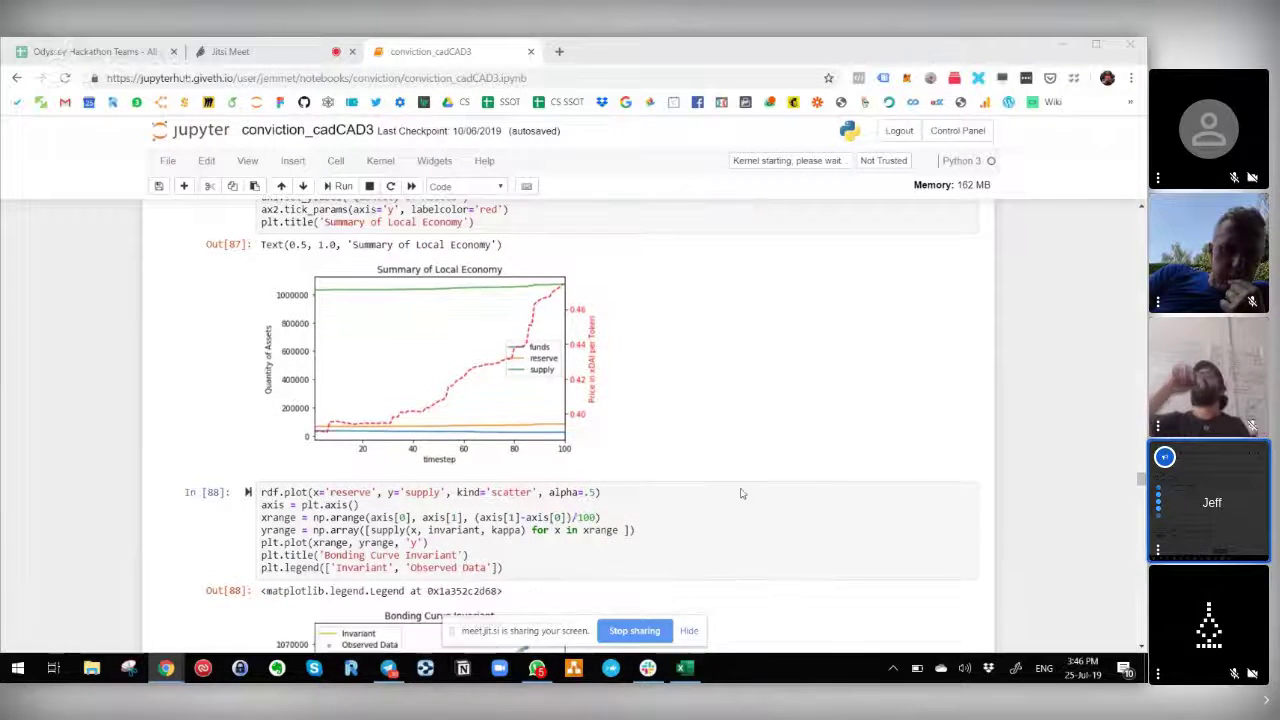
pyautogui.scroll(-3, 742, 494)
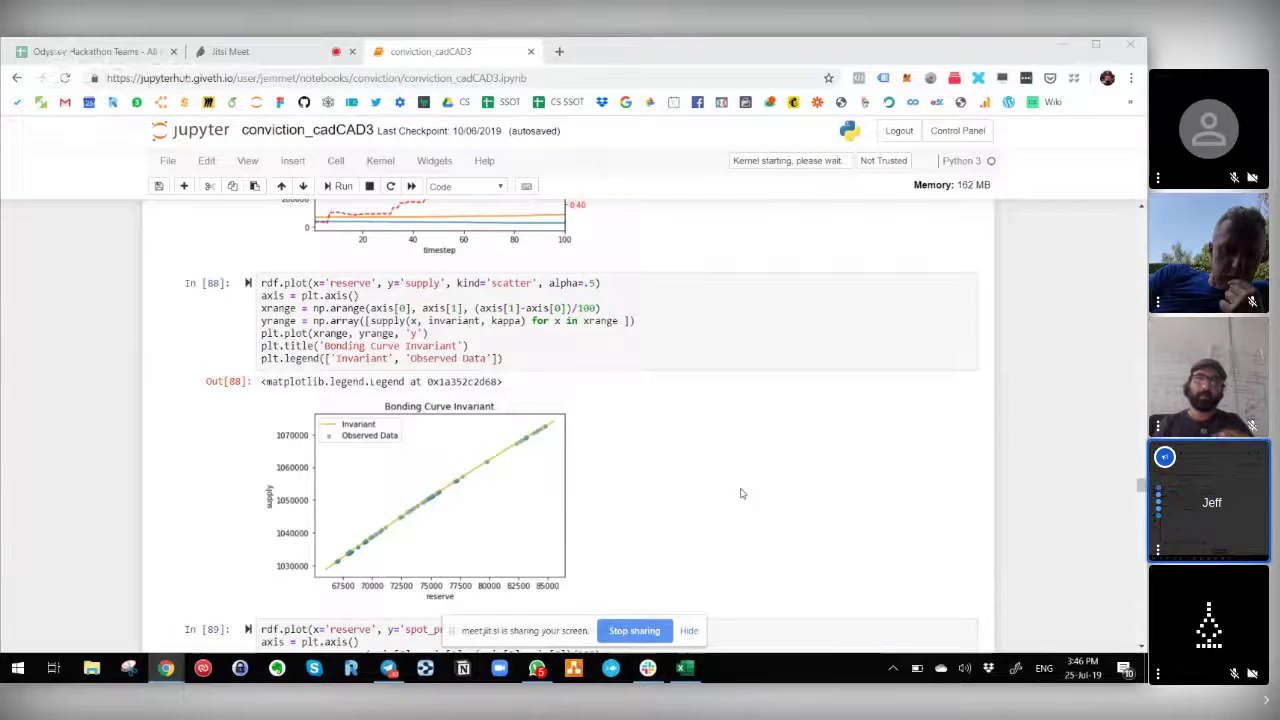
pyautogui.scroll(-10, 742, 494)
pyautogui.scroll(-2, 737, 572)
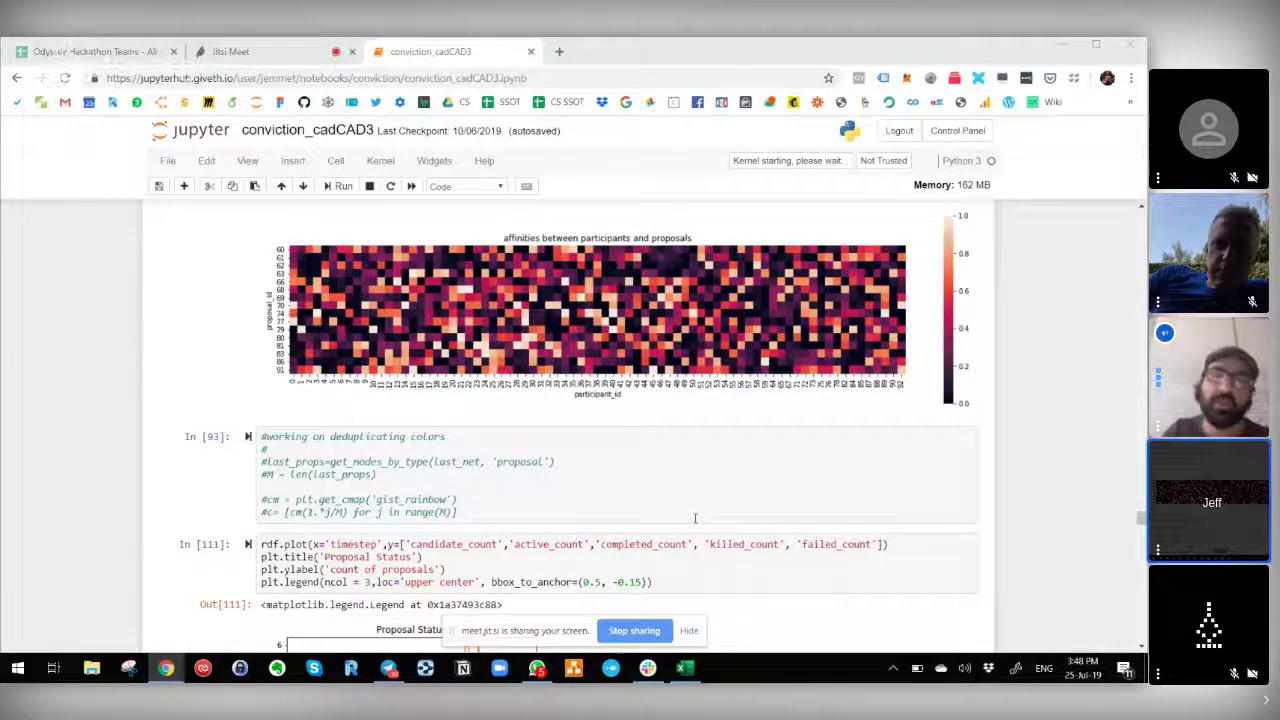
pyautogui.hotkey('alt', 'Tab')
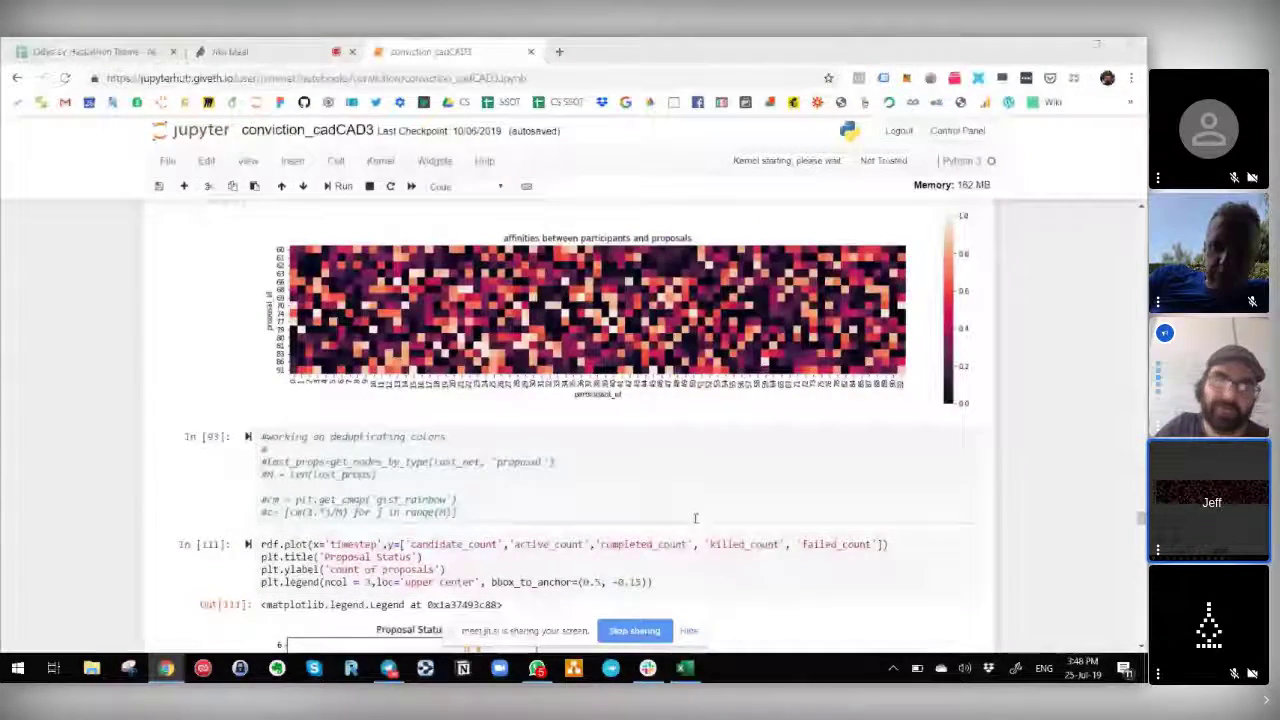
pyautogui.scroll(-1, 695, 518)
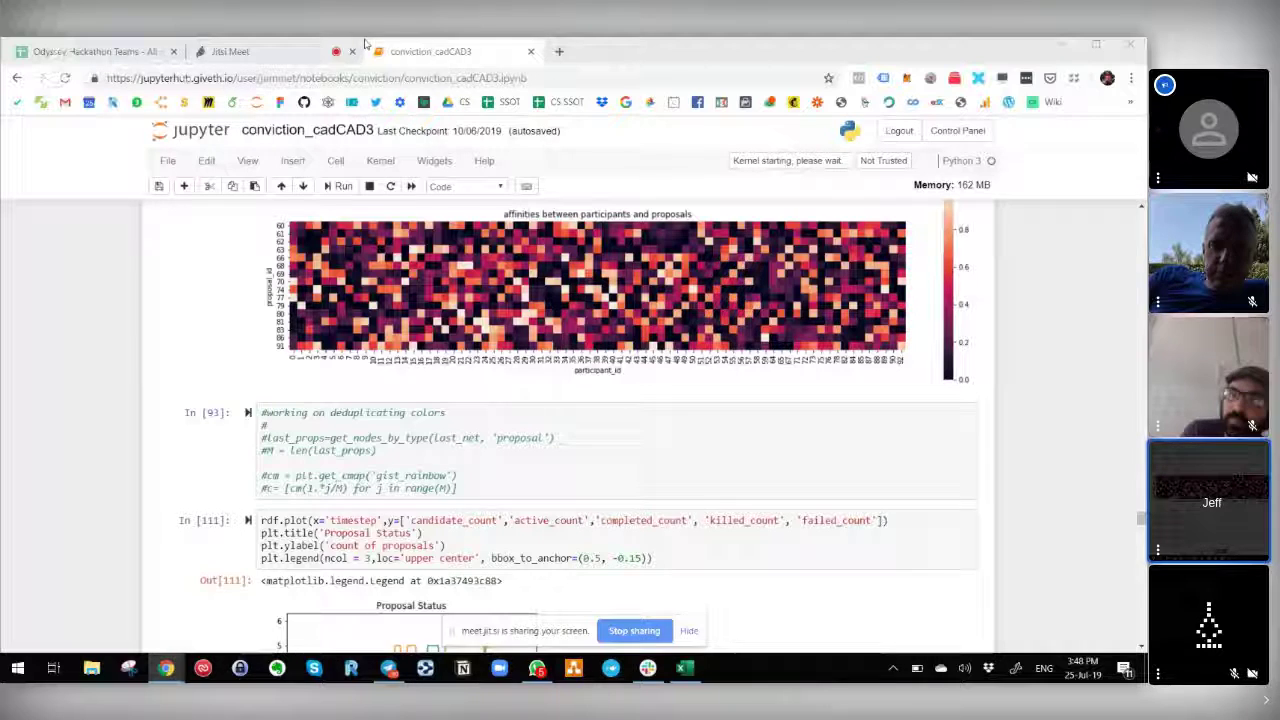
# Look in on the Jitsi Meet call and go back to the conviction_cadCAD3 notebook
pyautogui.click(296, 53)
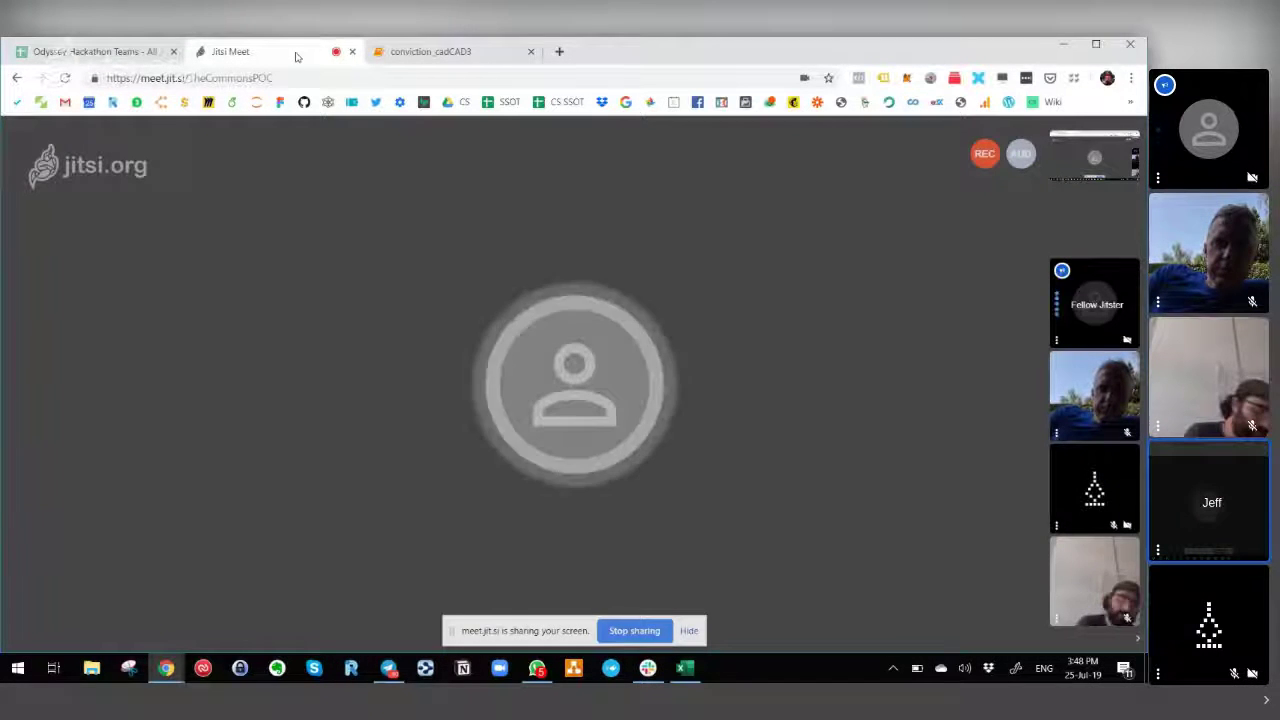
pyautogui.moveTo(462, 134)
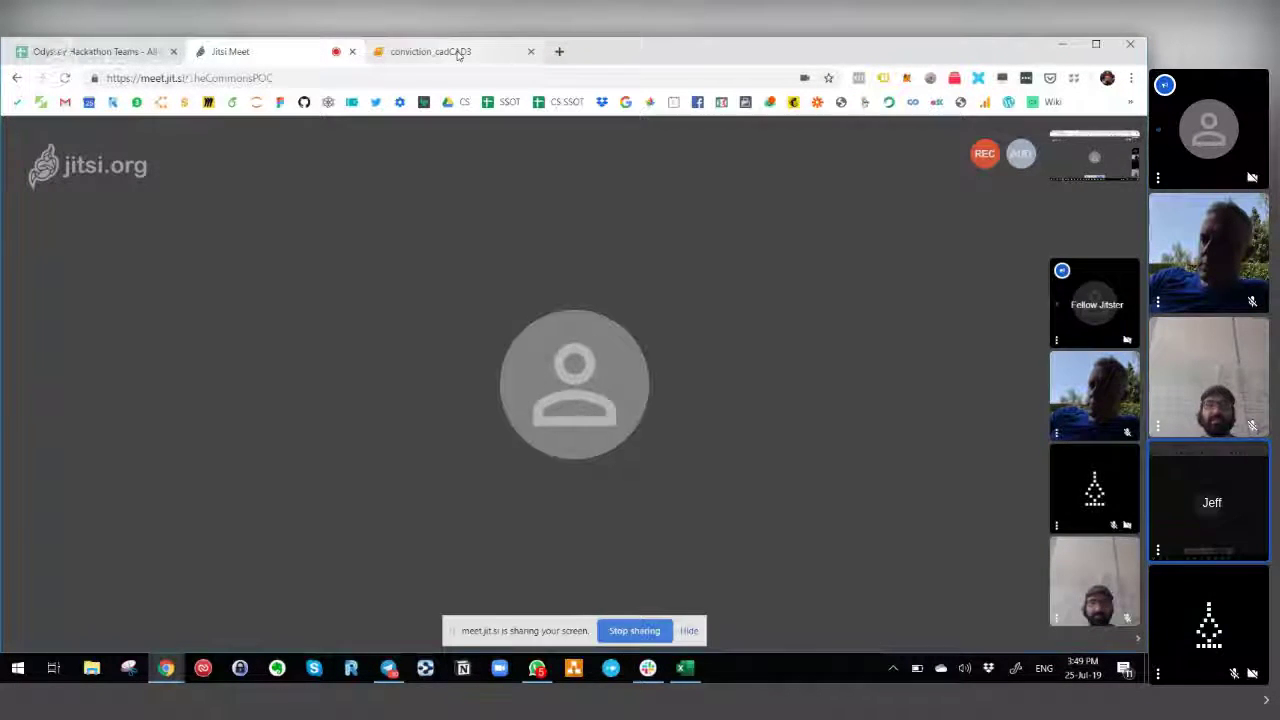
pyautogui.click(458, 56)
# Return to the notebook's beginning and examine the Trigger Function Maps for token supply and alpha
pyautogui.scroll(-15, 450, 392)
pyautogui.scroll(20, 449, 392)
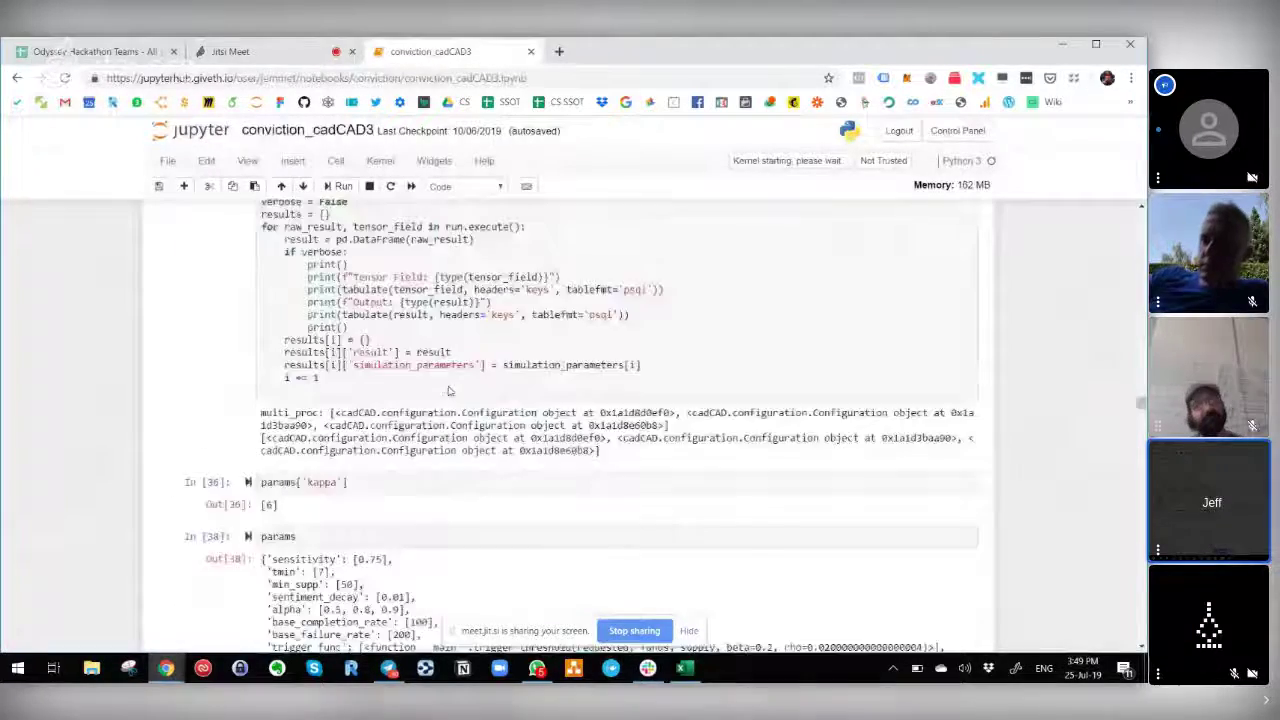
pyautogui.scroll(20, 449, 392)
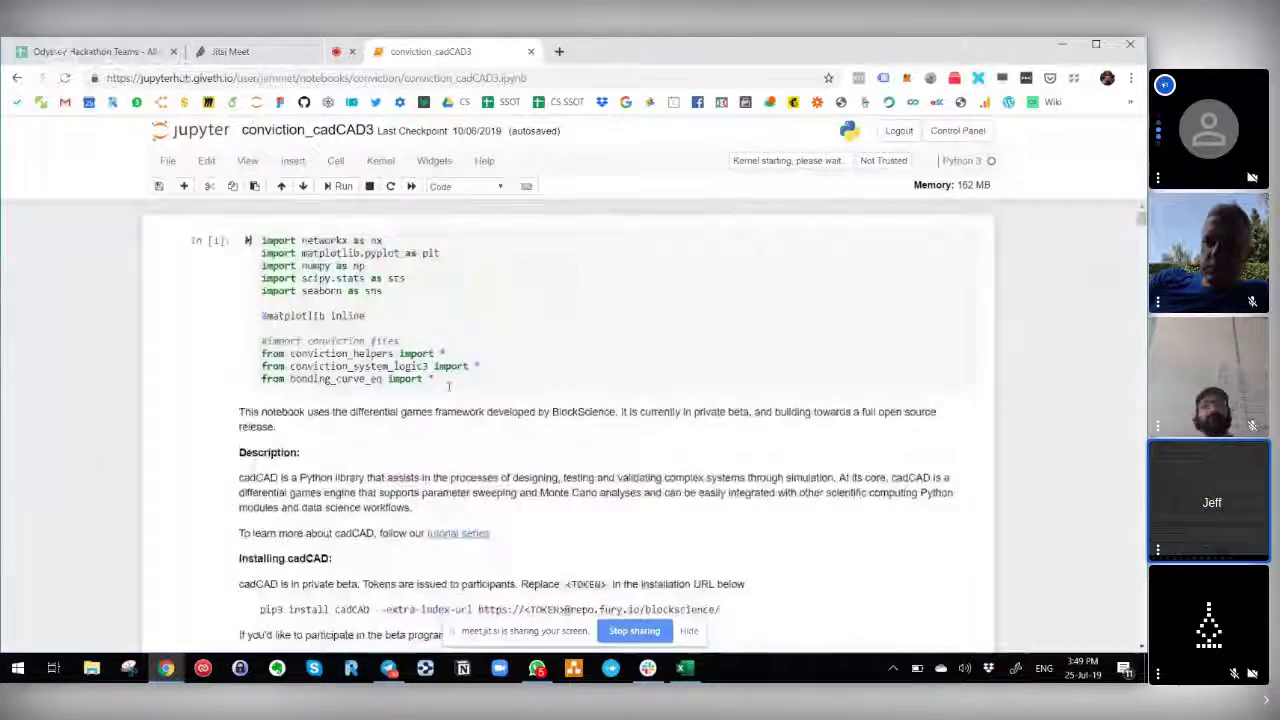
pyautogui.scroll(-1, 449, 386)
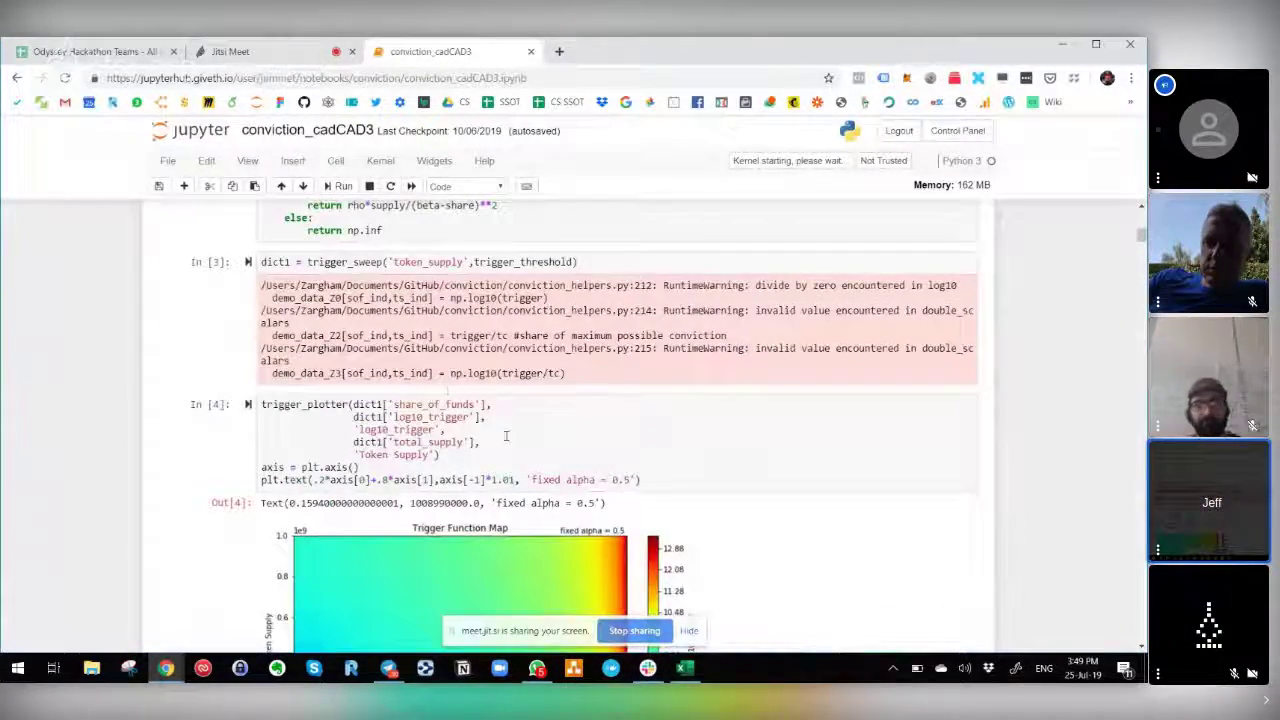
pyautogui.scroll(-5, 506, 436)
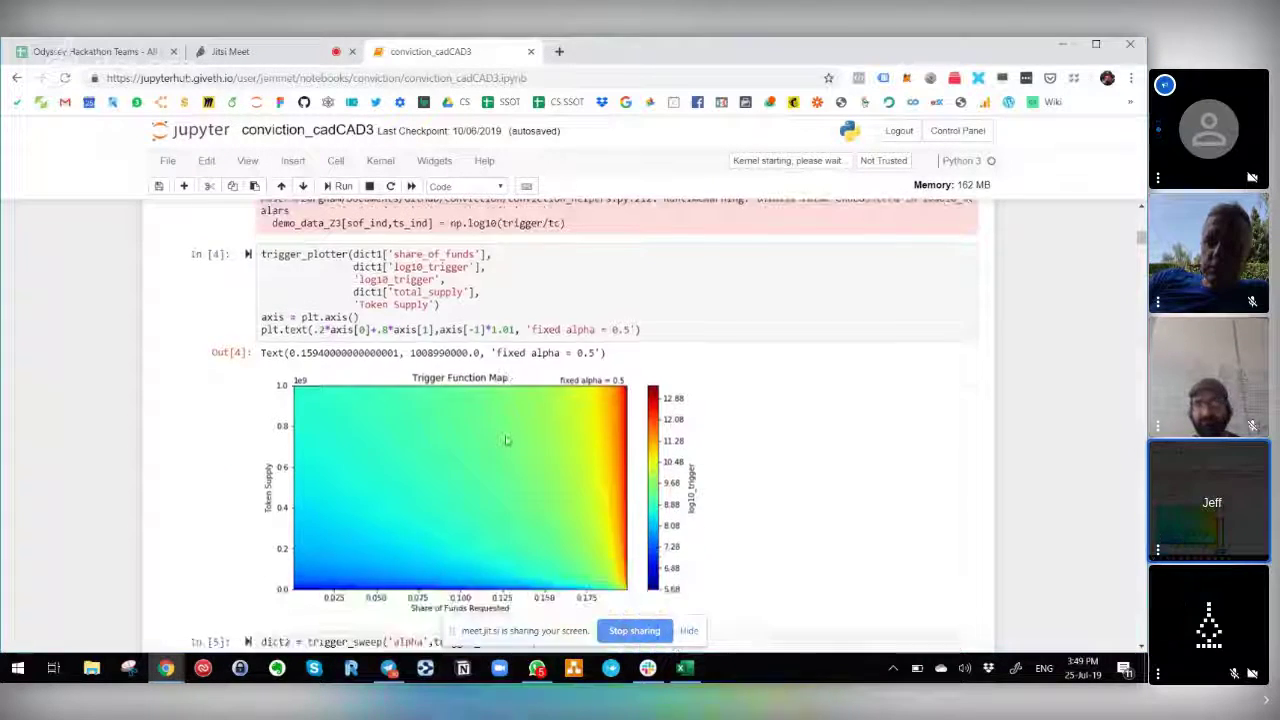
pyautogui.scroll(-6, 506, 436)
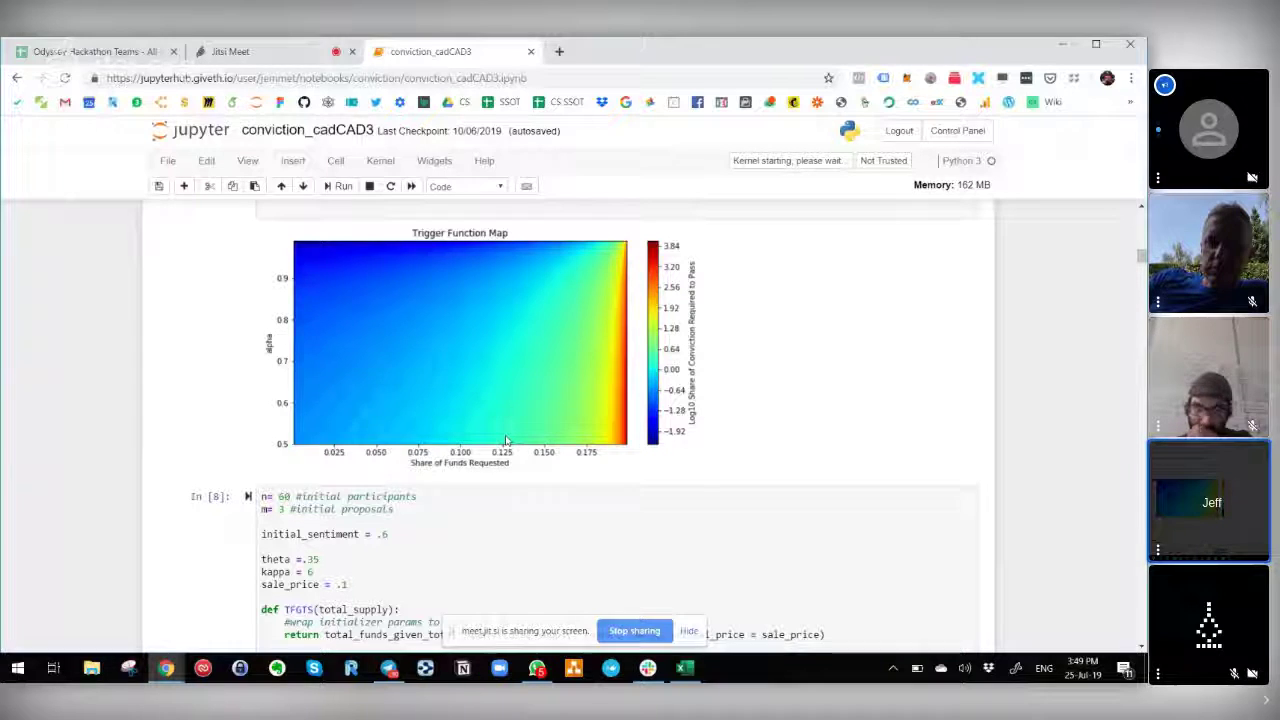
# Examine the initial participants, proposals, sentiment and bonding curve parameters together with the network initializer cells
pyautogui.scroll(-3, 506, 440)
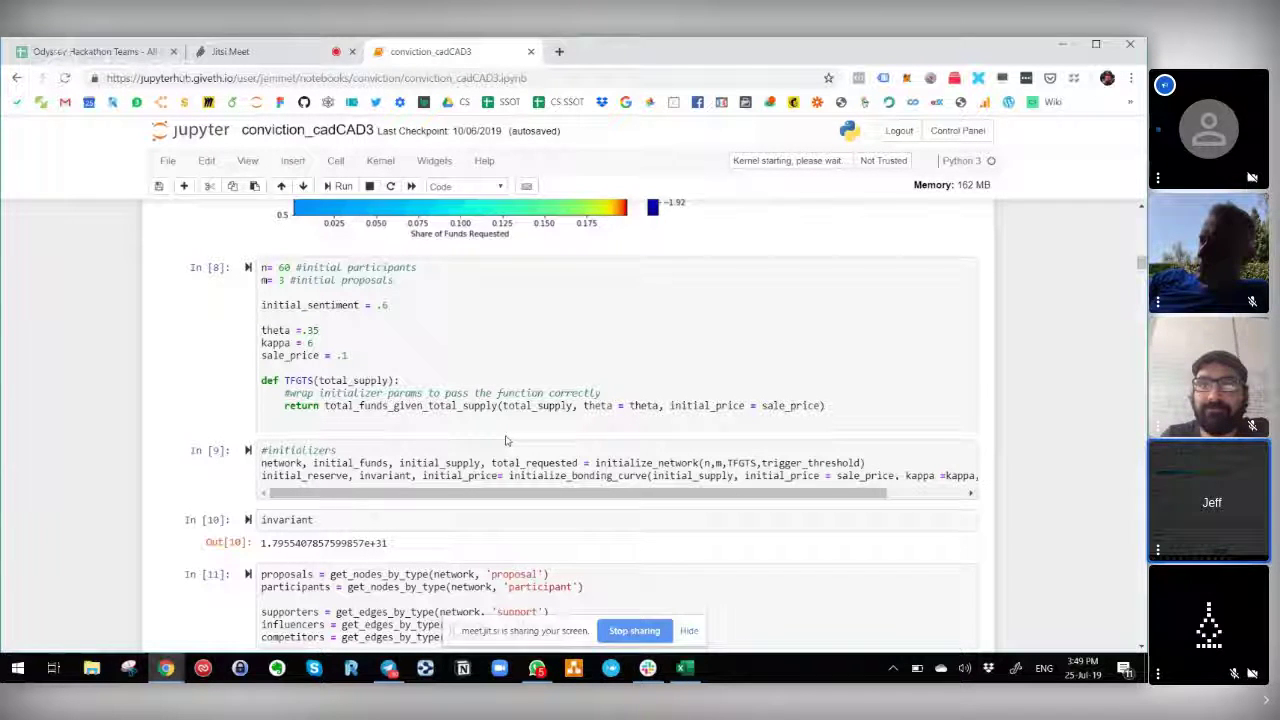
pyautogui.scroll(-2, 506, 440)
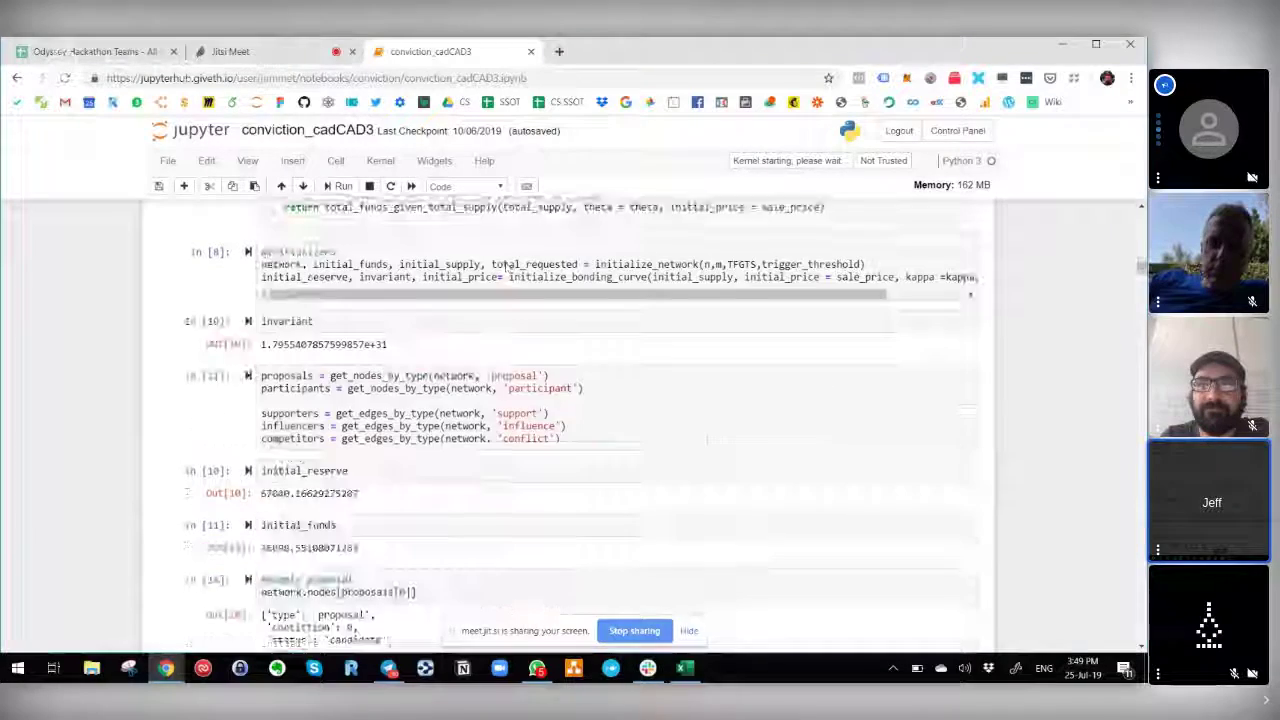
pyautogui.scroll(2, 506, 435)
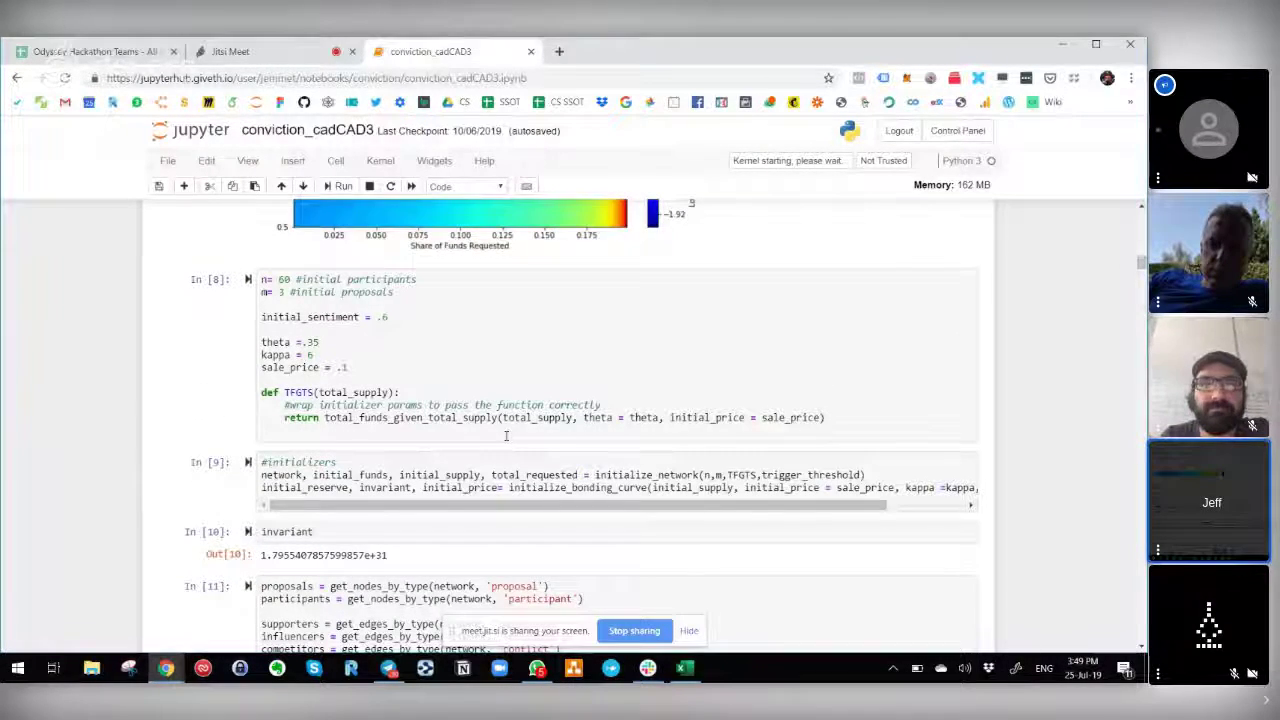
pyautogui.scroll(-1, 506, 436)
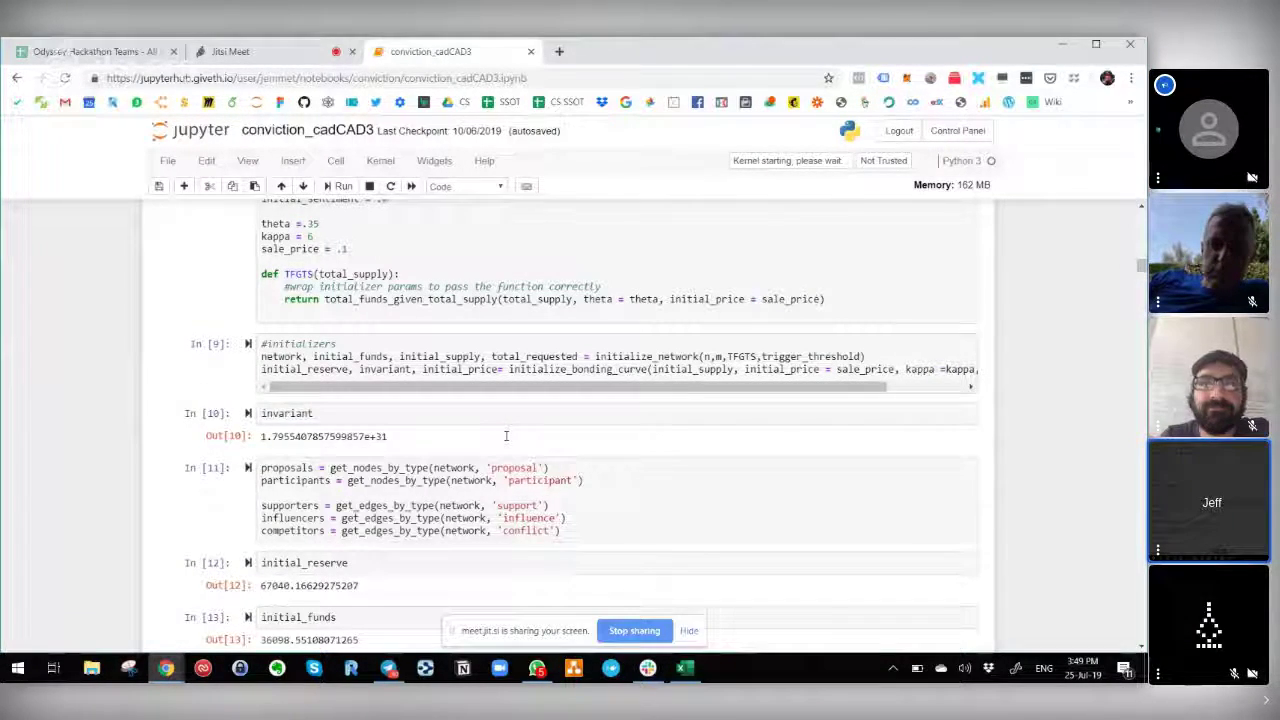
# Examine the notebook from the invariant and sample proposal through the network plots and initial affinities heatmap to the params cell
pyautogui.scroll(-2, 506, 436)
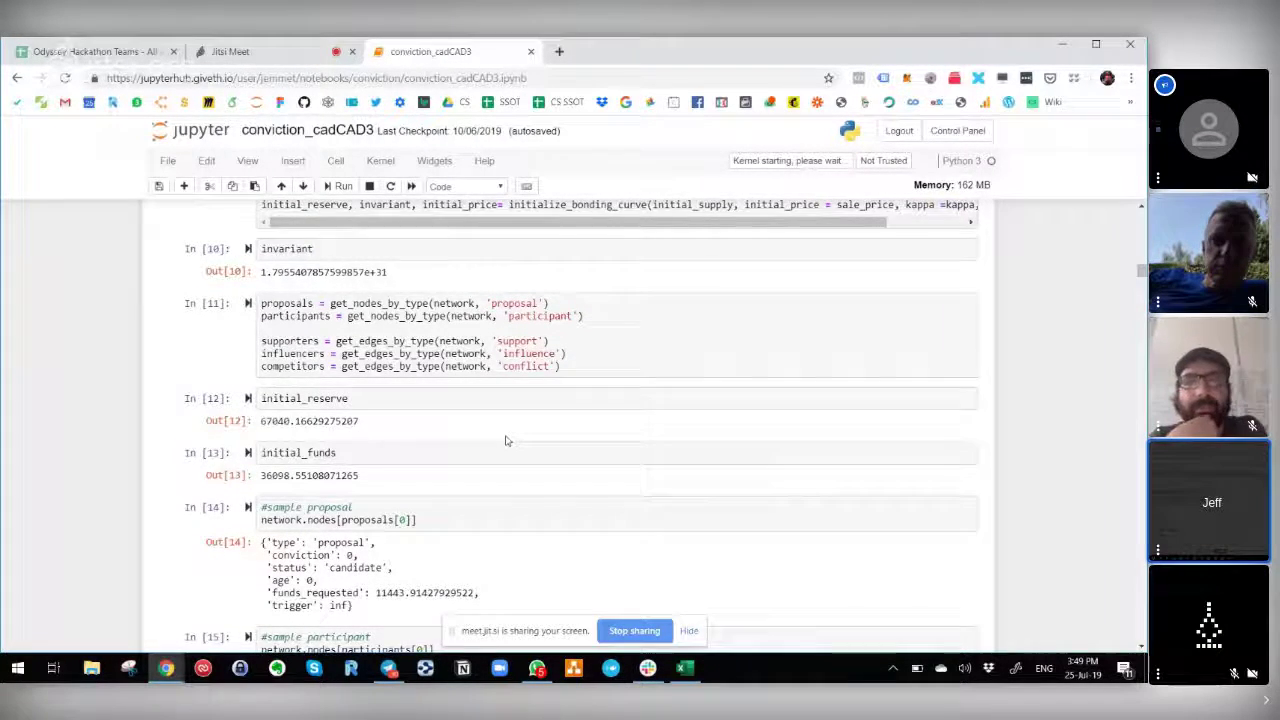
pyautogui.scroll(-8, 506, 440)
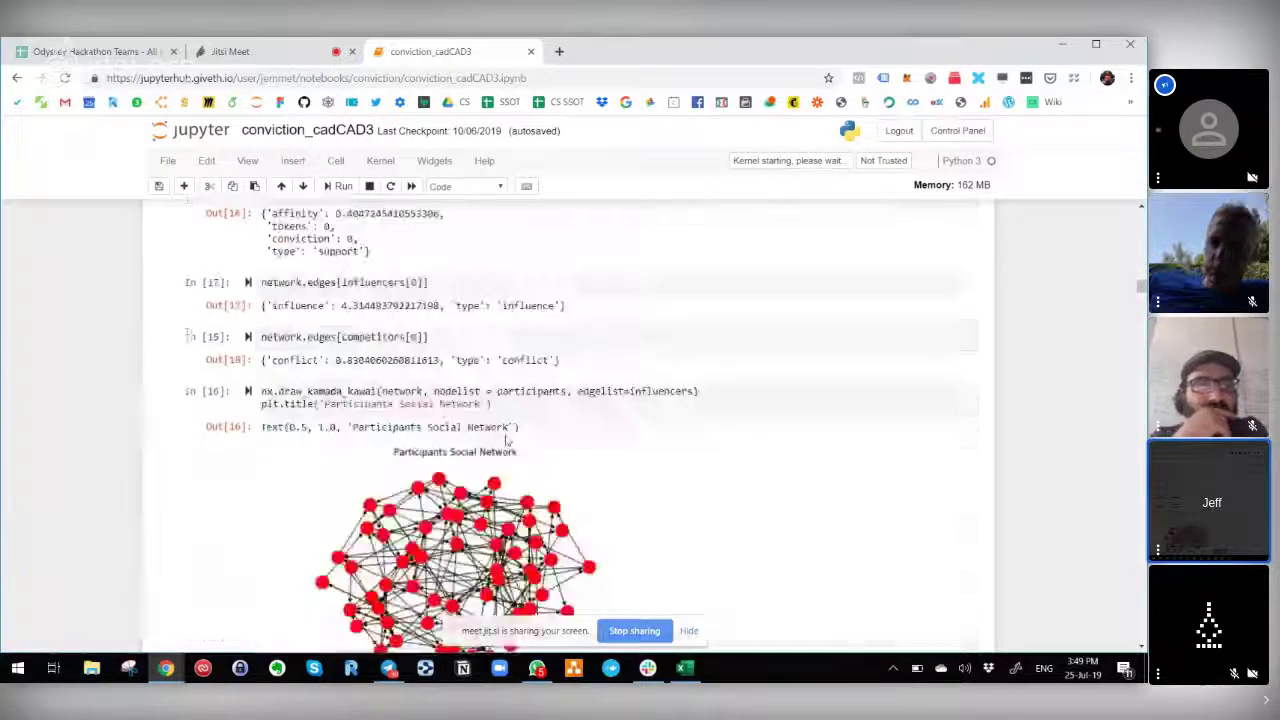
pyautogui.scroll(-5, 506, 440)
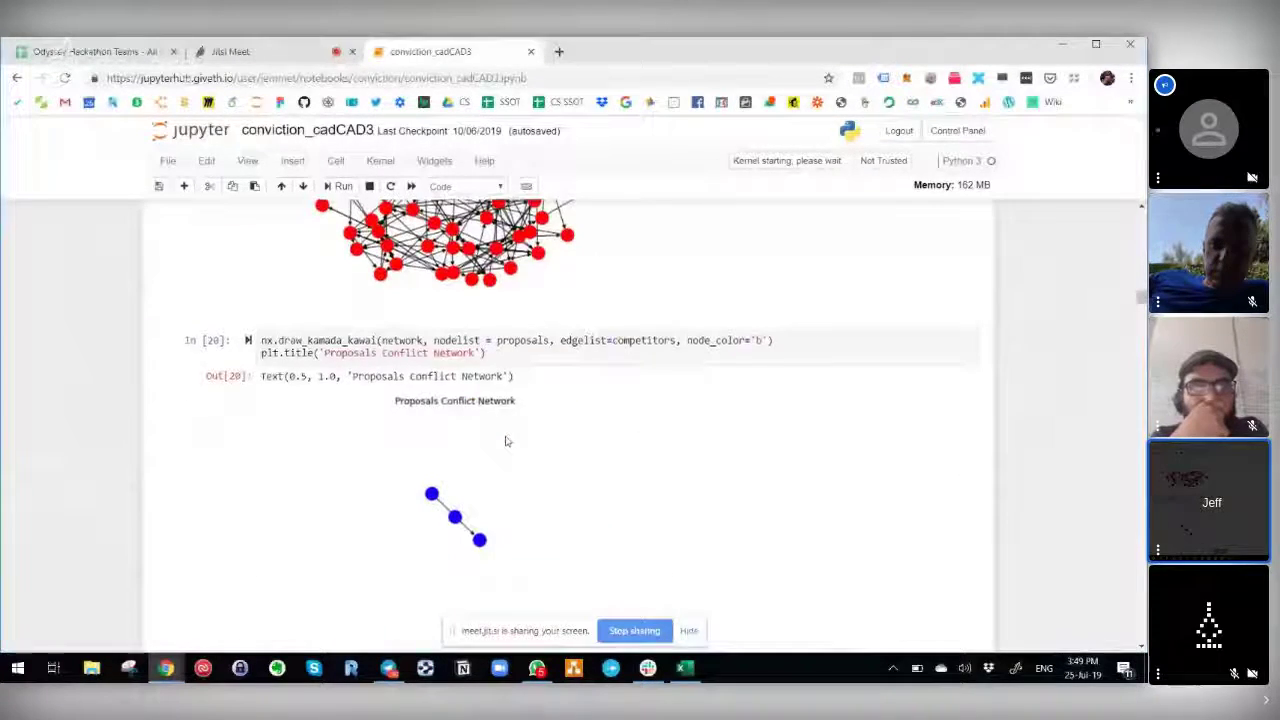
pyautogui.scroll(-8, 506, 441)
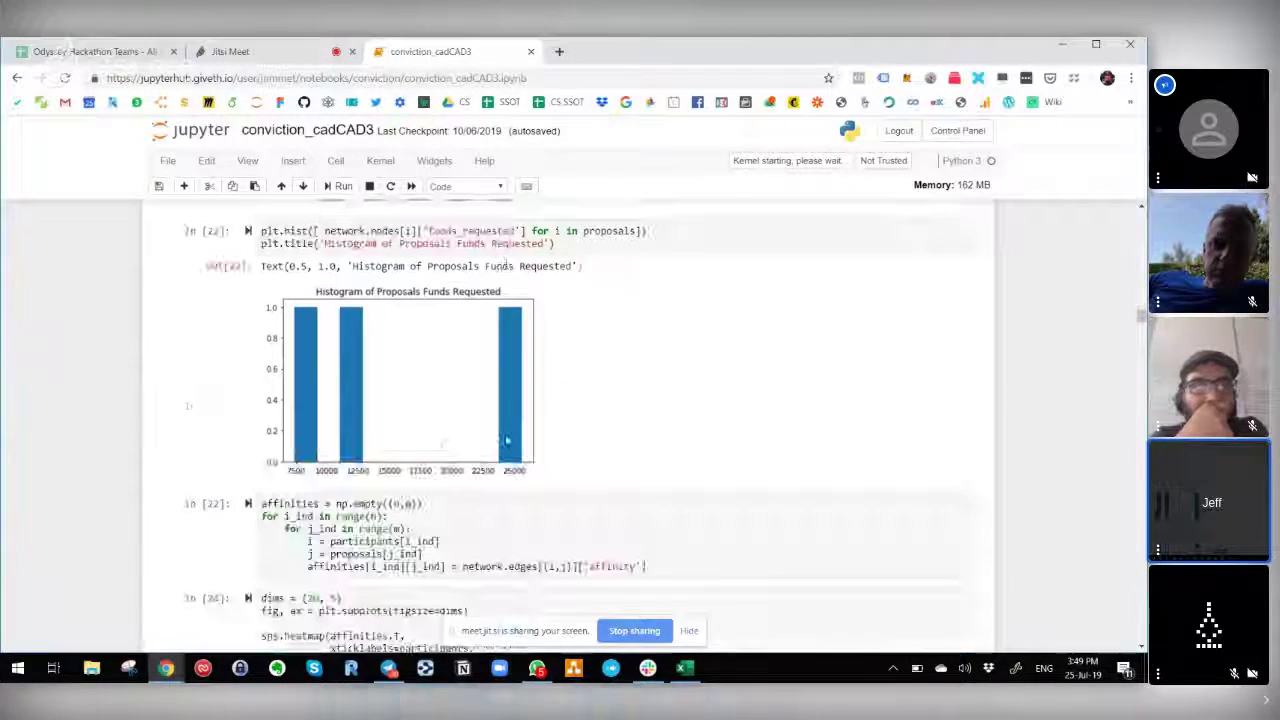
pyautogui.scroll(-8, 506, 441)
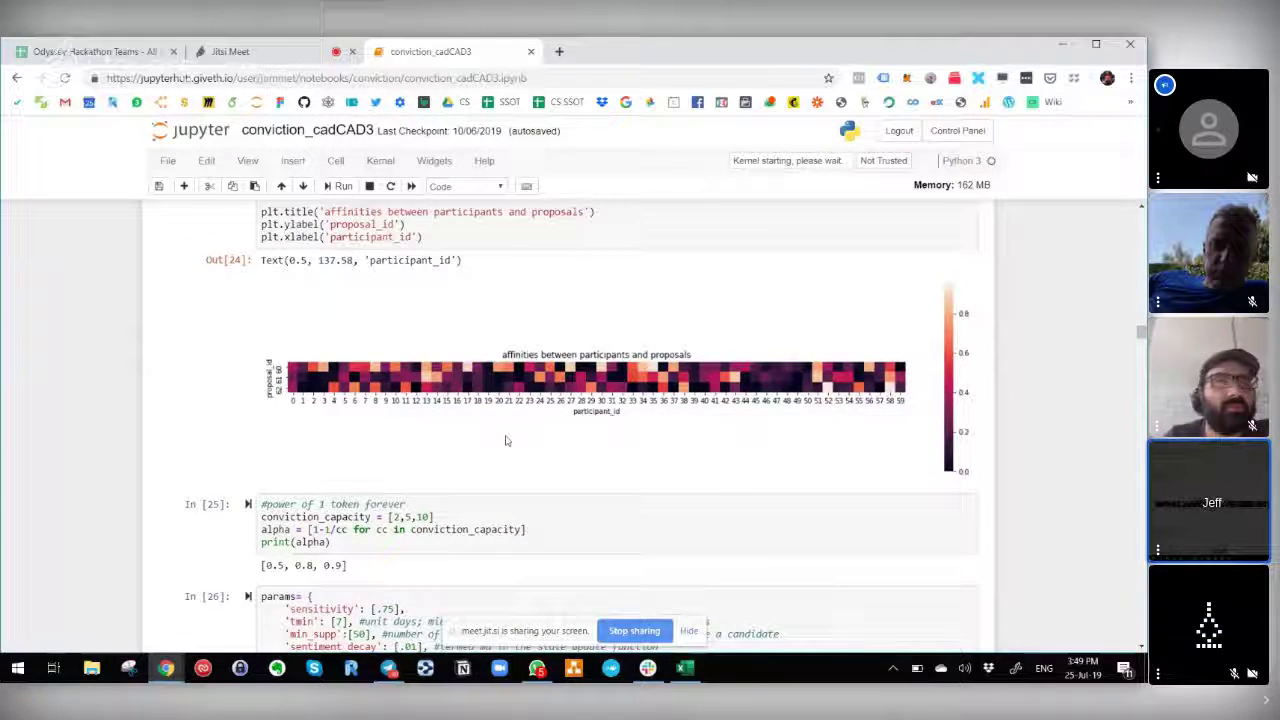
pyautogui.scroll(-2, 506, 441)
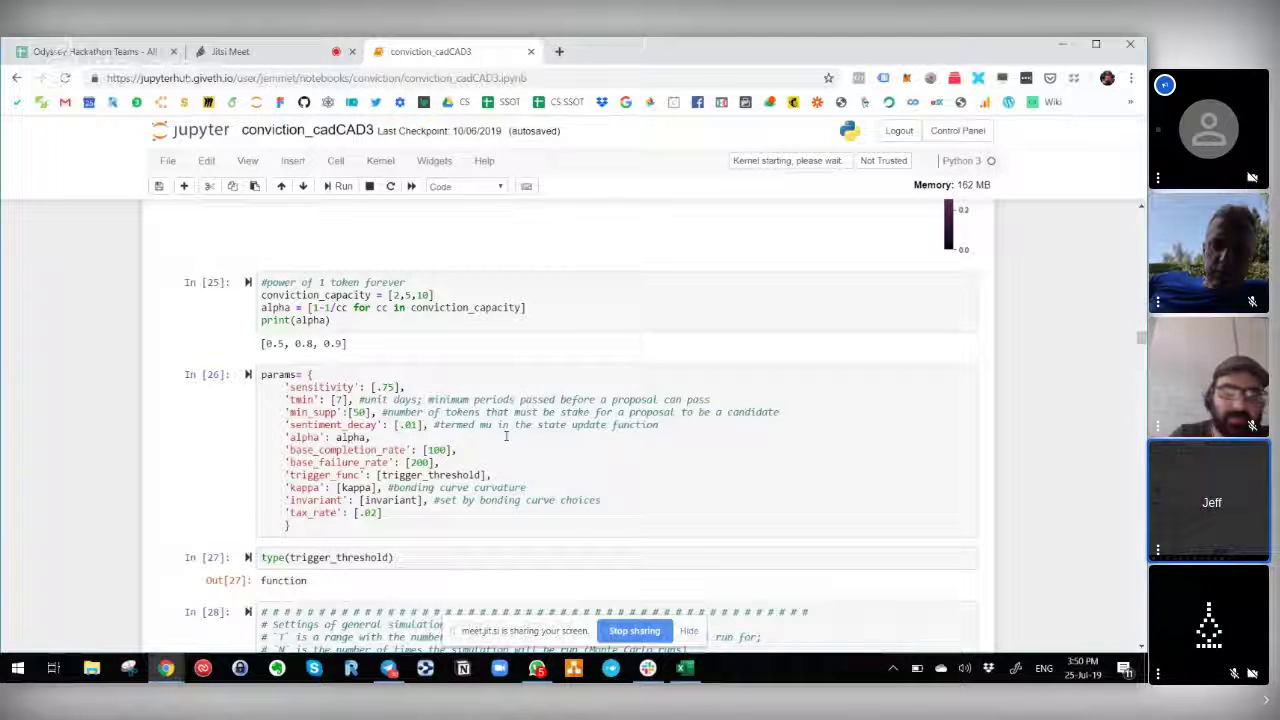
pyautogui.scroll(-1, 506, 436)
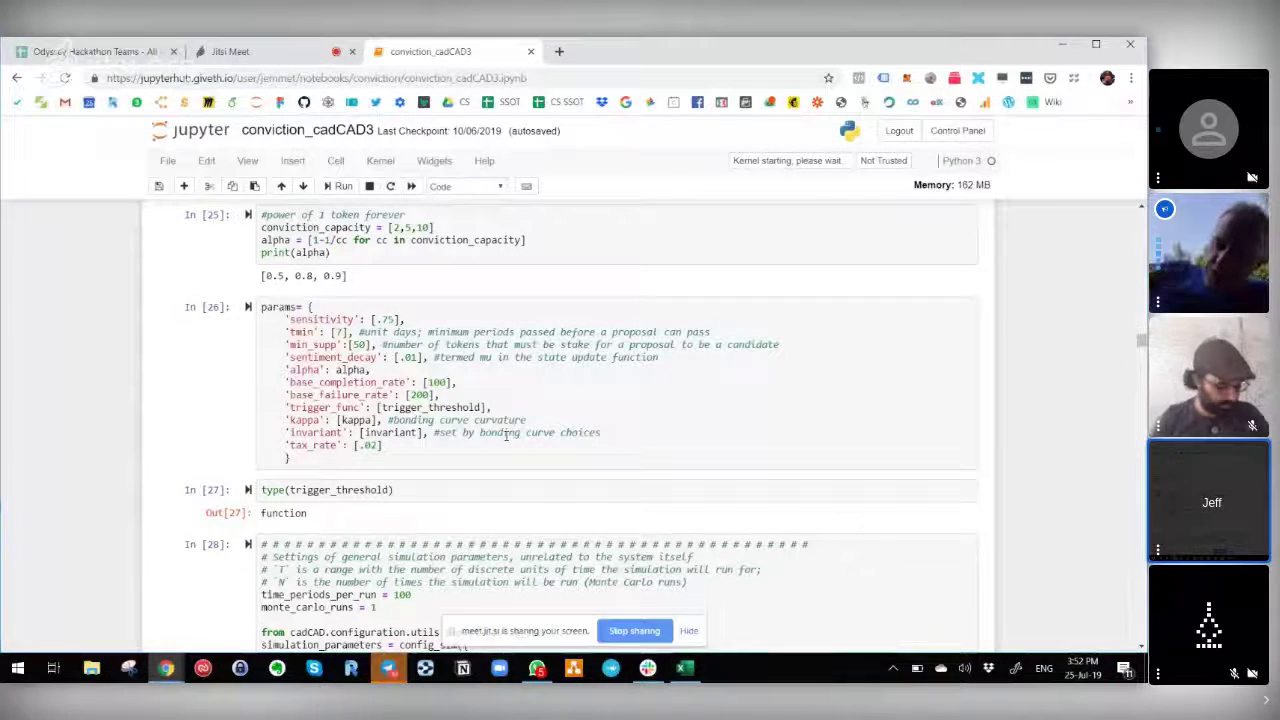
pyautogui.hotkey('alt', 'Tab')
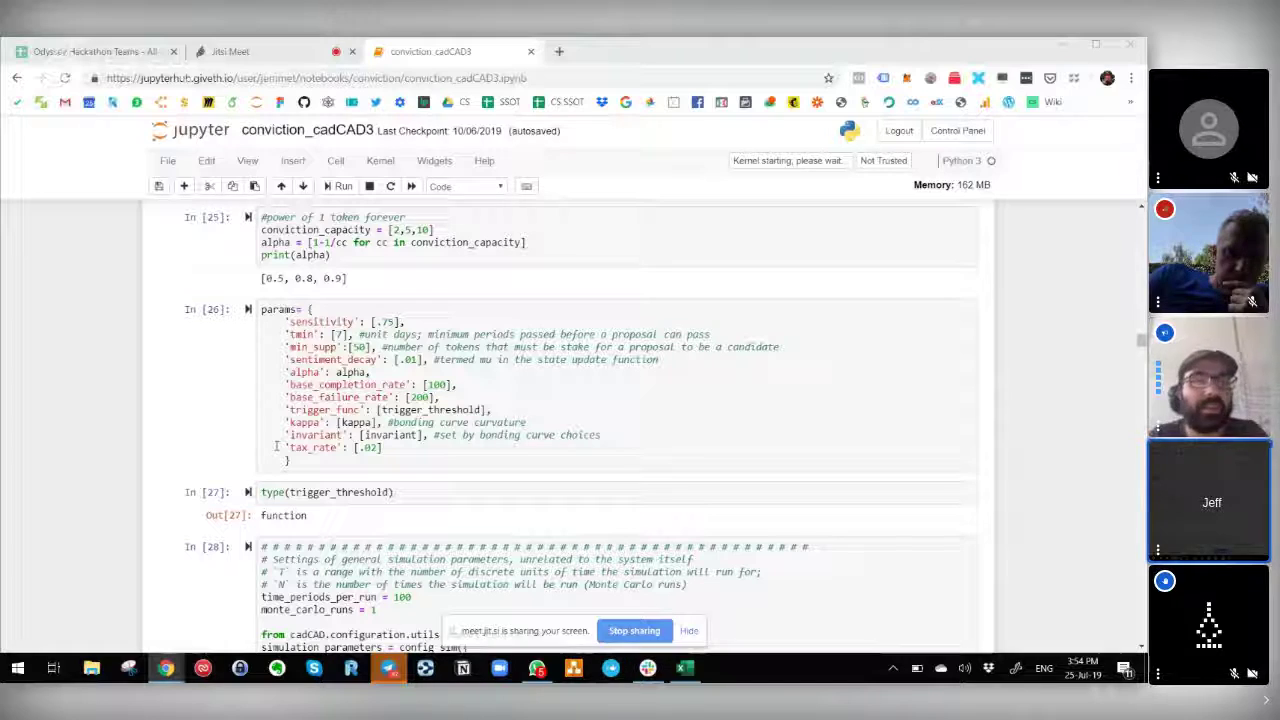
# Examine the simulation parameters for each alpha, the initial conditions and the partial state update blocks
pyautogui.scroll(-4, 276, 446)
pyautogui.scroll(3, 276, 446)
pyautogui.scroll(-8, 276, 446)
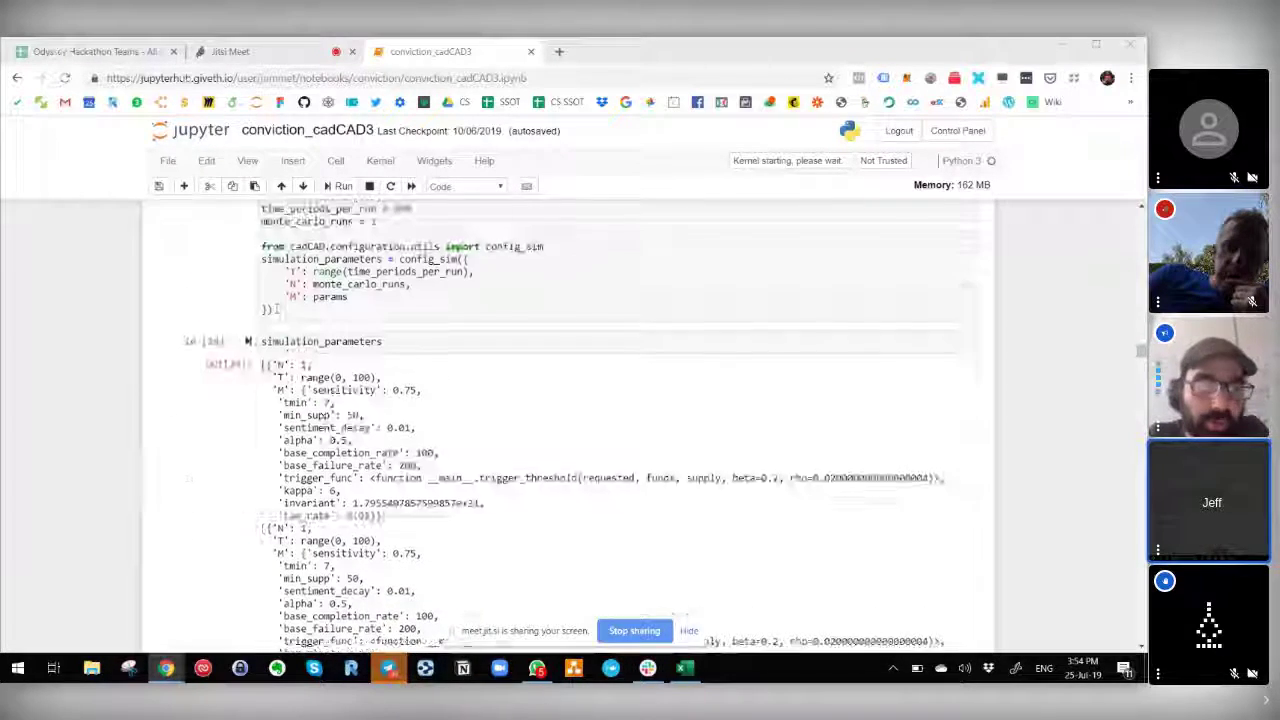
pyautogui.scroll(-5, 276, 446)
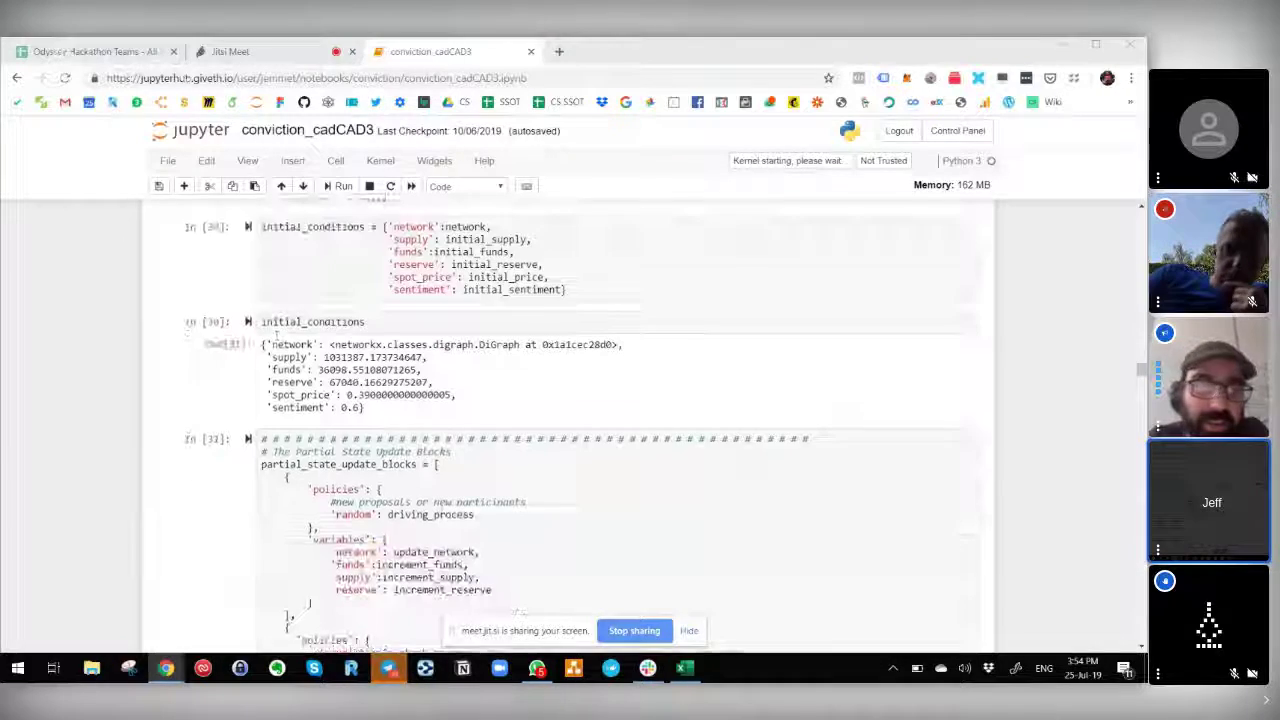
pyautogui.scroll(7, 276, 444)
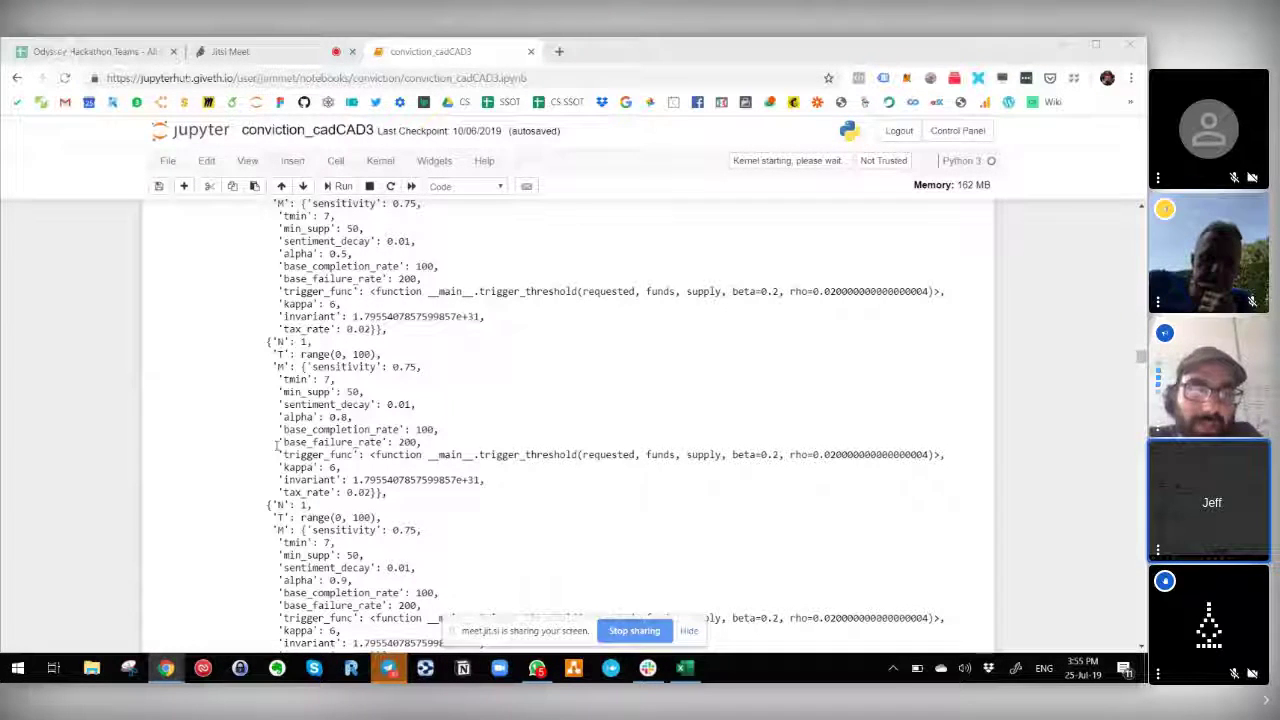
pyautogui.scroll(-3, 277, 446)
pyautogui.scroll(-5, 277, 446)
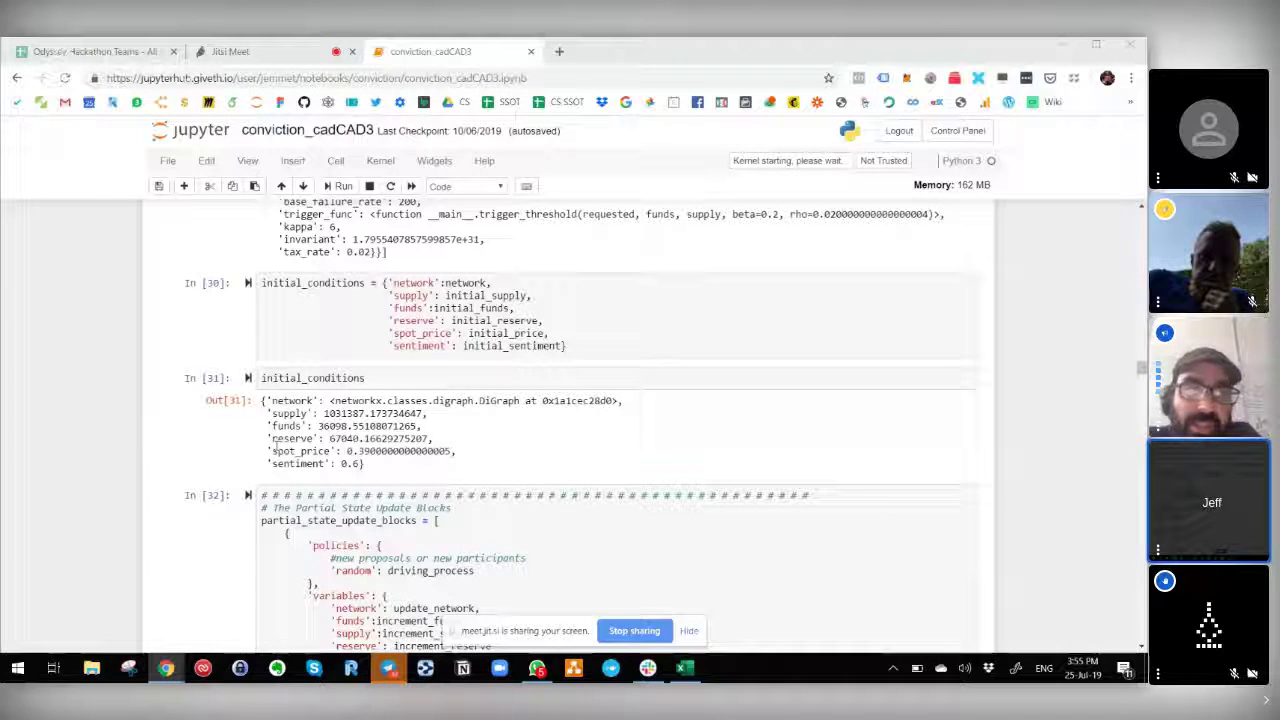
pyautogui.scroll(-5, 557, 478)
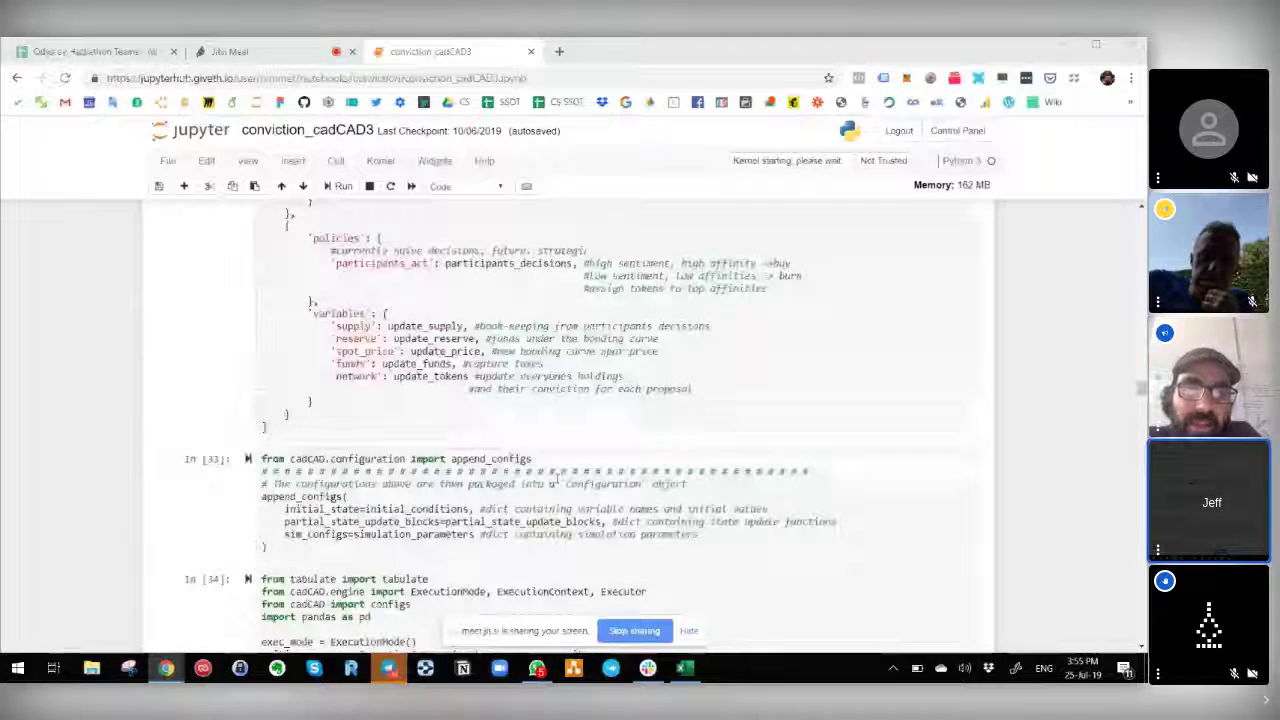
# Go through the result plots from the funds charts and Summary of Local Economy via the bonding curve plots to the final affinities heatmap
pyautogui.scroll(-15, 557, 478)
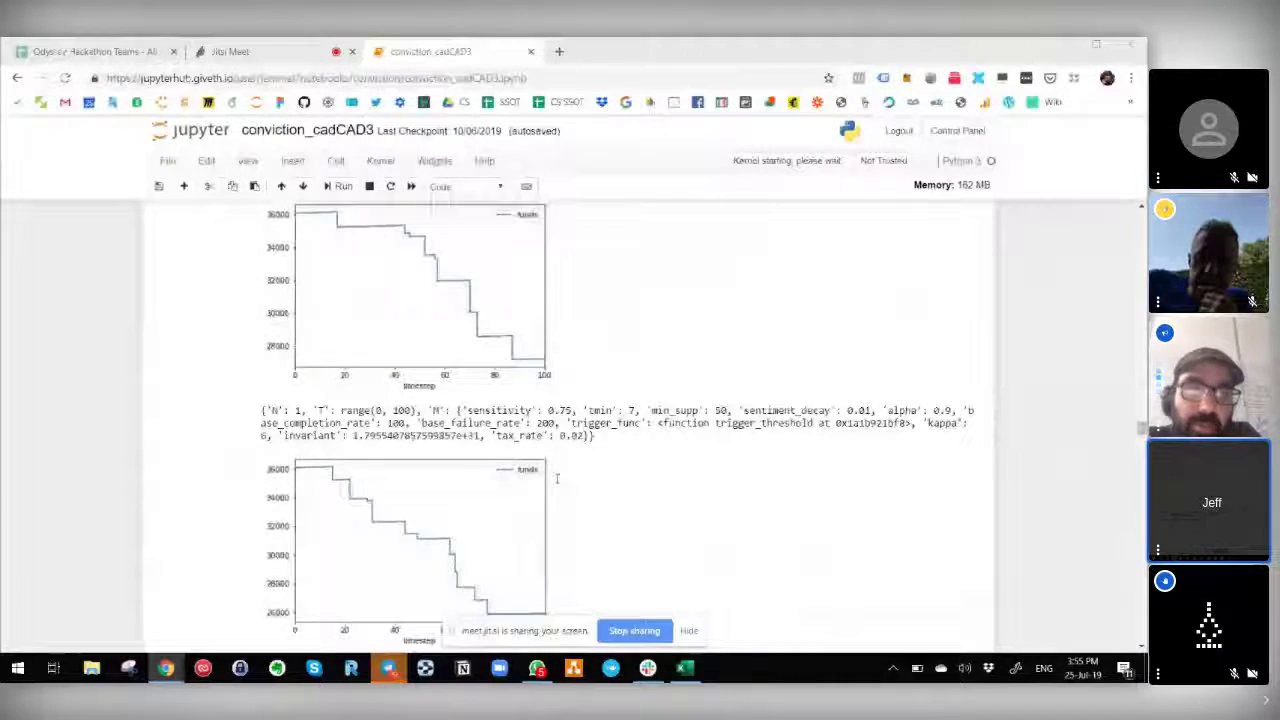
pyautogui.scroll(-20, 557, 478)
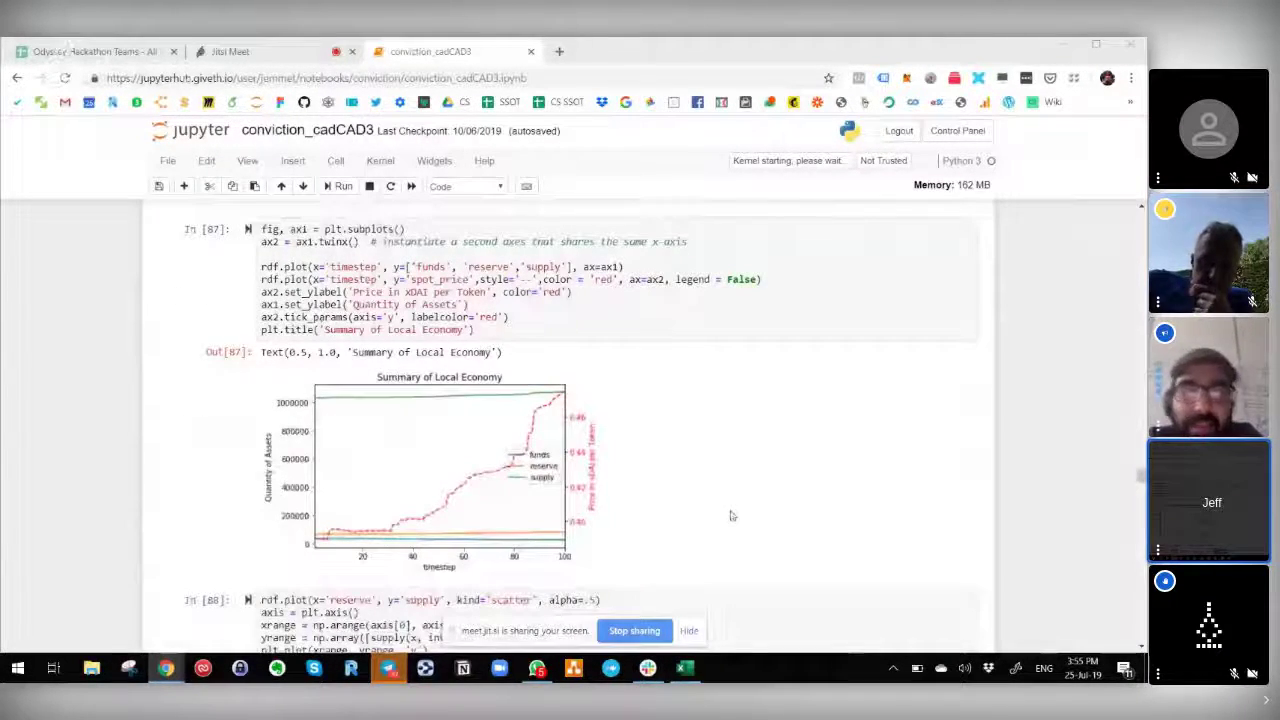
pyautogui.scroll(-3, 731, 516)
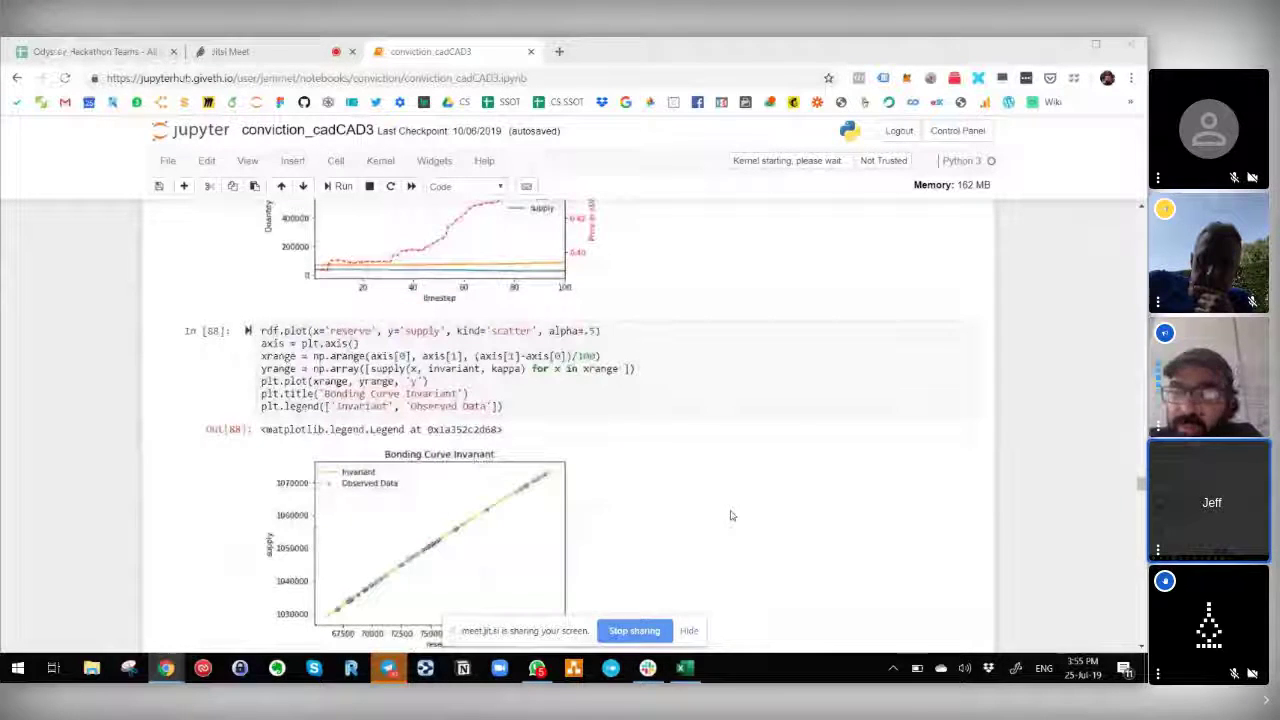
pyautogui.scroll(-4, 731, 516)
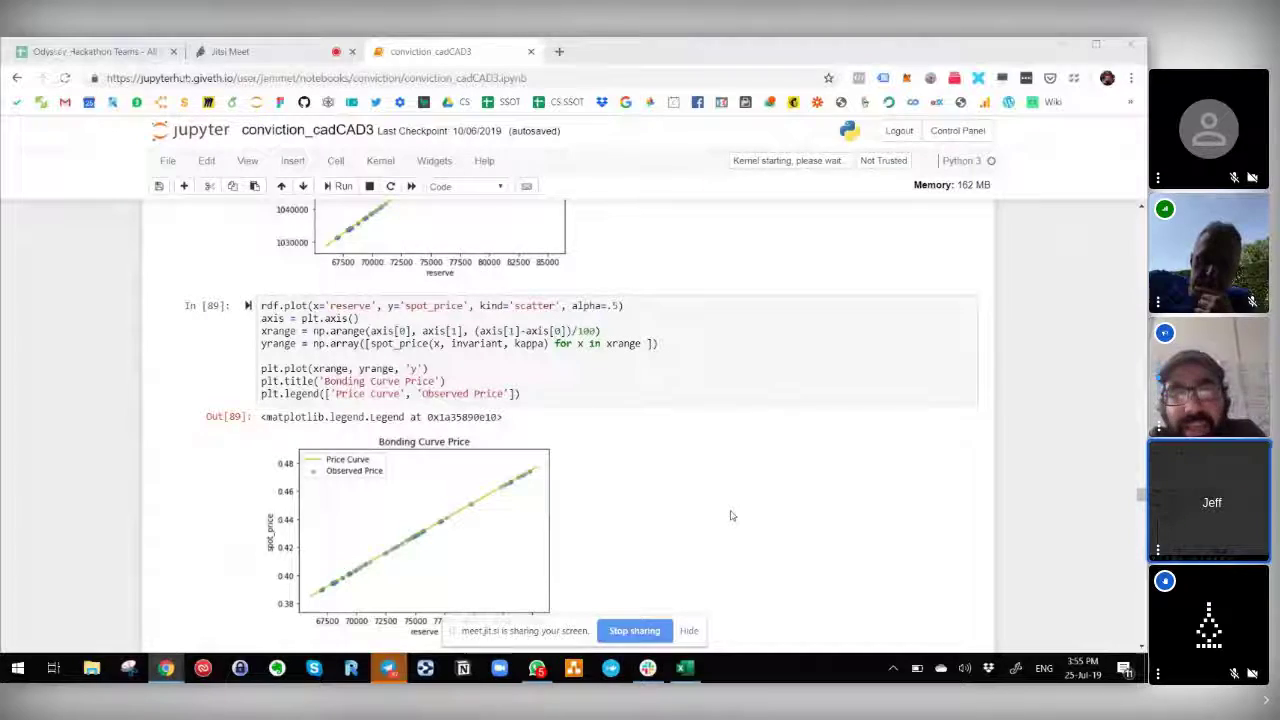
pyautogui.scroll(-10, 731, 516)
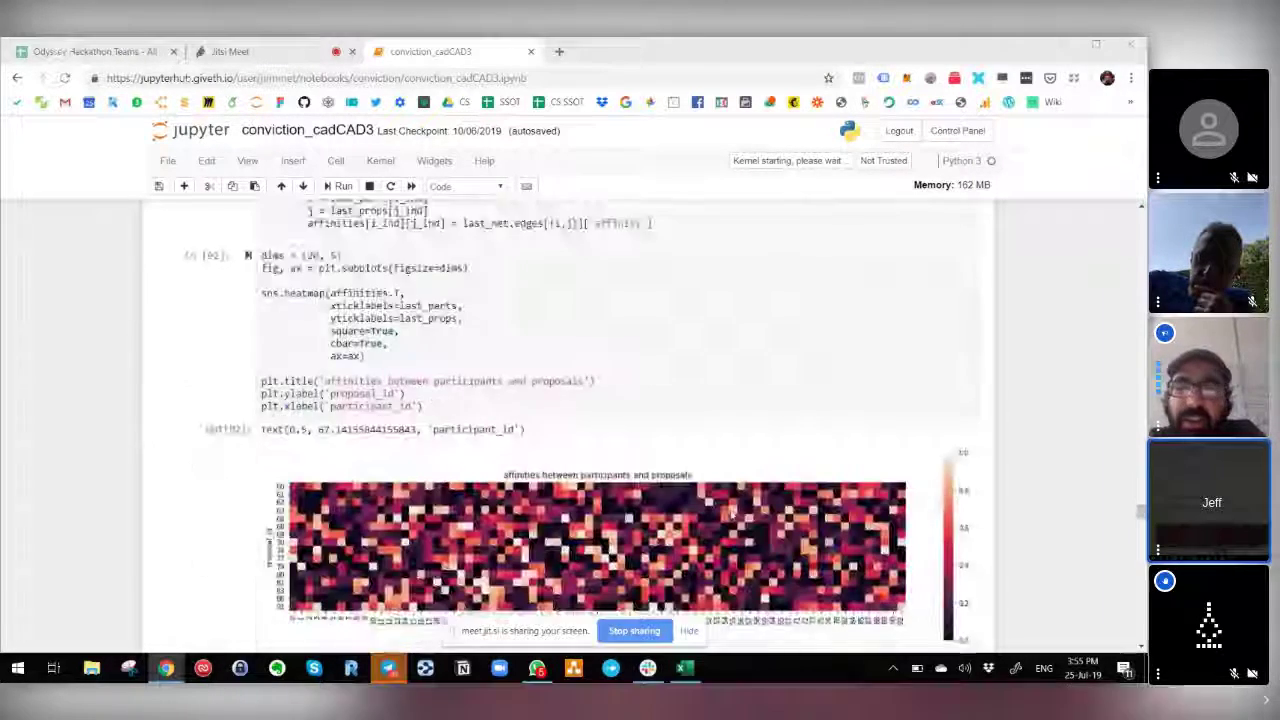
pyautogui.scroll(-2, 731, 516)
pyautogui.scroll(1, 731, 516)
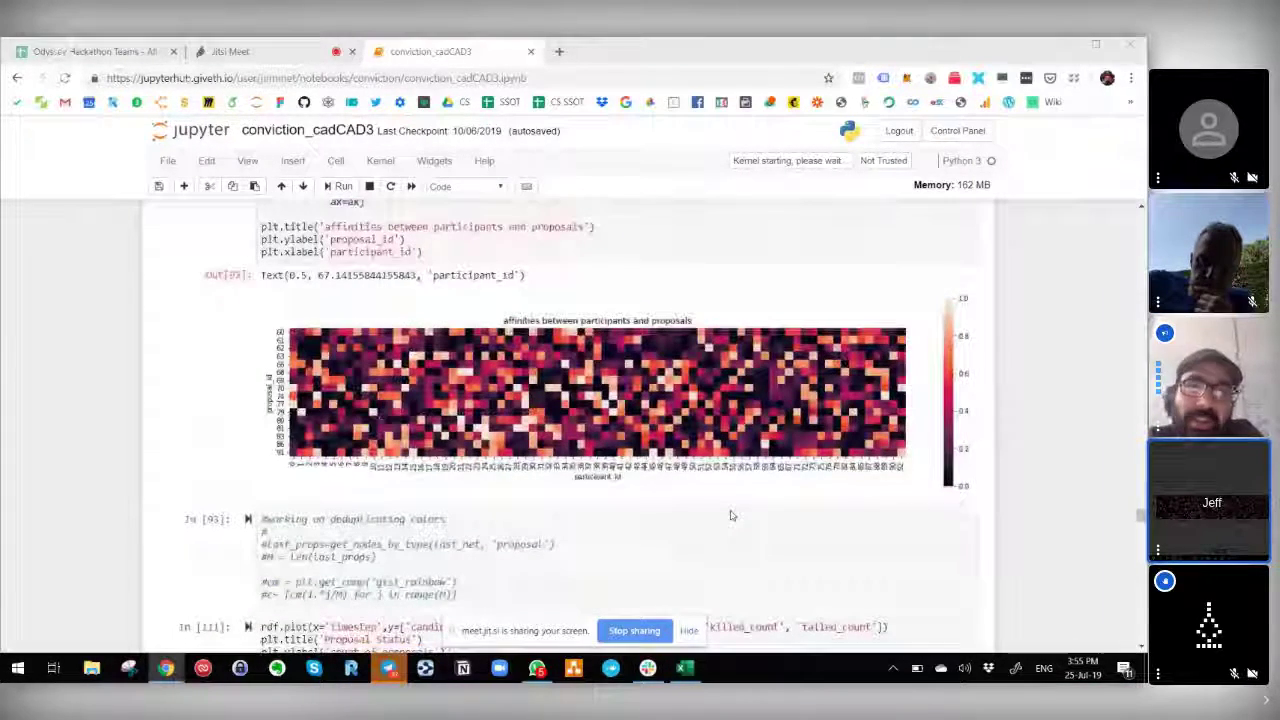
# Examine the Proposal Status plot of candidate, active, completed, killed and failed proposal counts over the timesteps
pyautogui.scroll(-2, 731, 516)
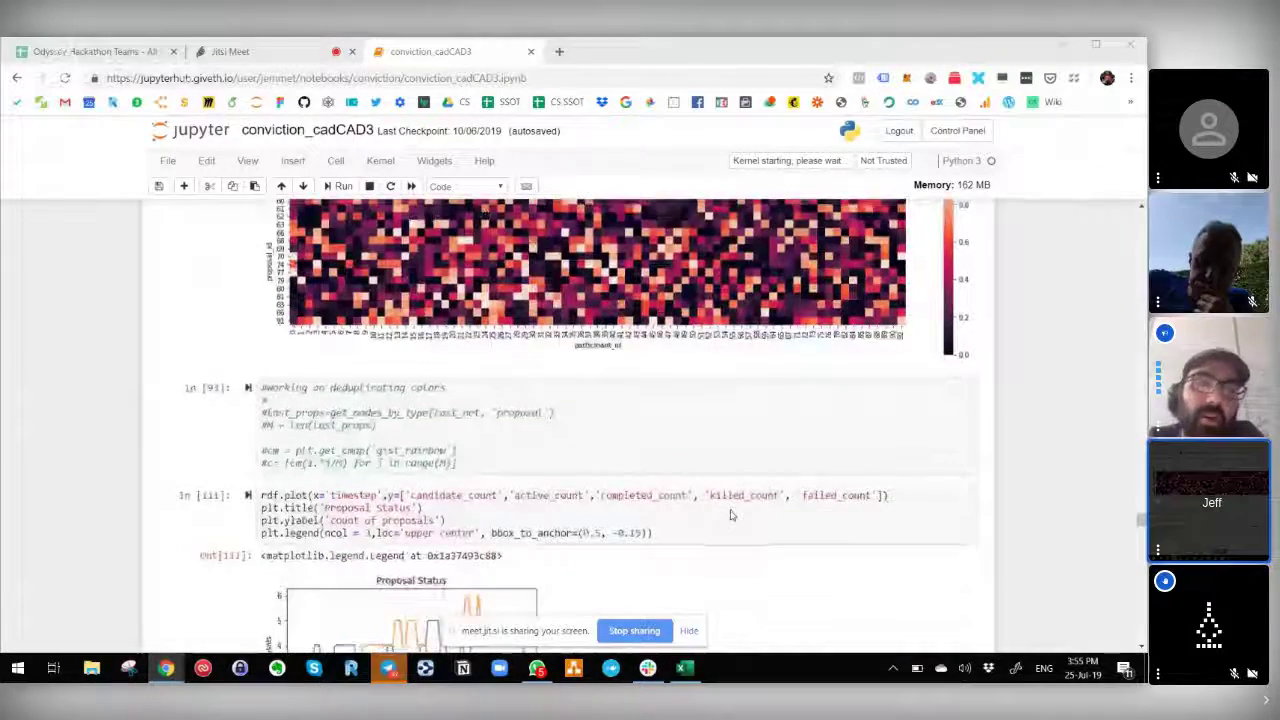
pyautogui.scroll(-1, 731, 516)
pyautogui.scroll(1, 731, 516)
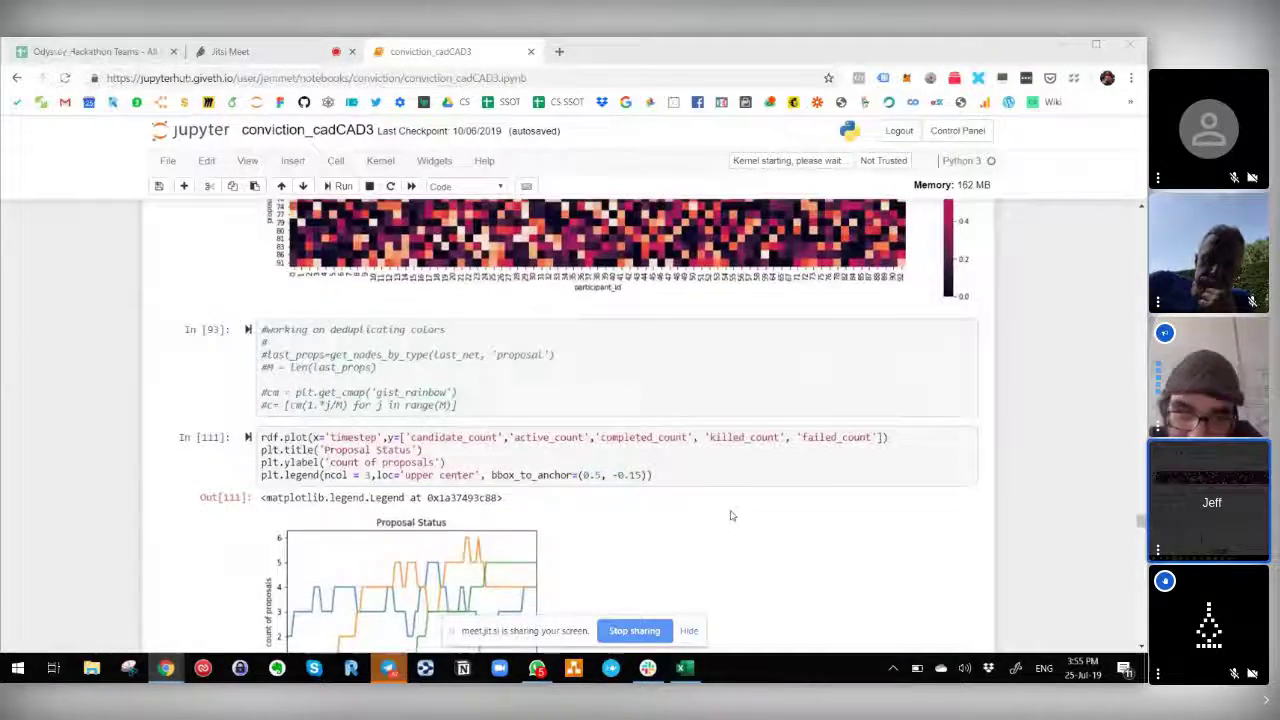
pyautogui.scroll(-1, 731, 516)
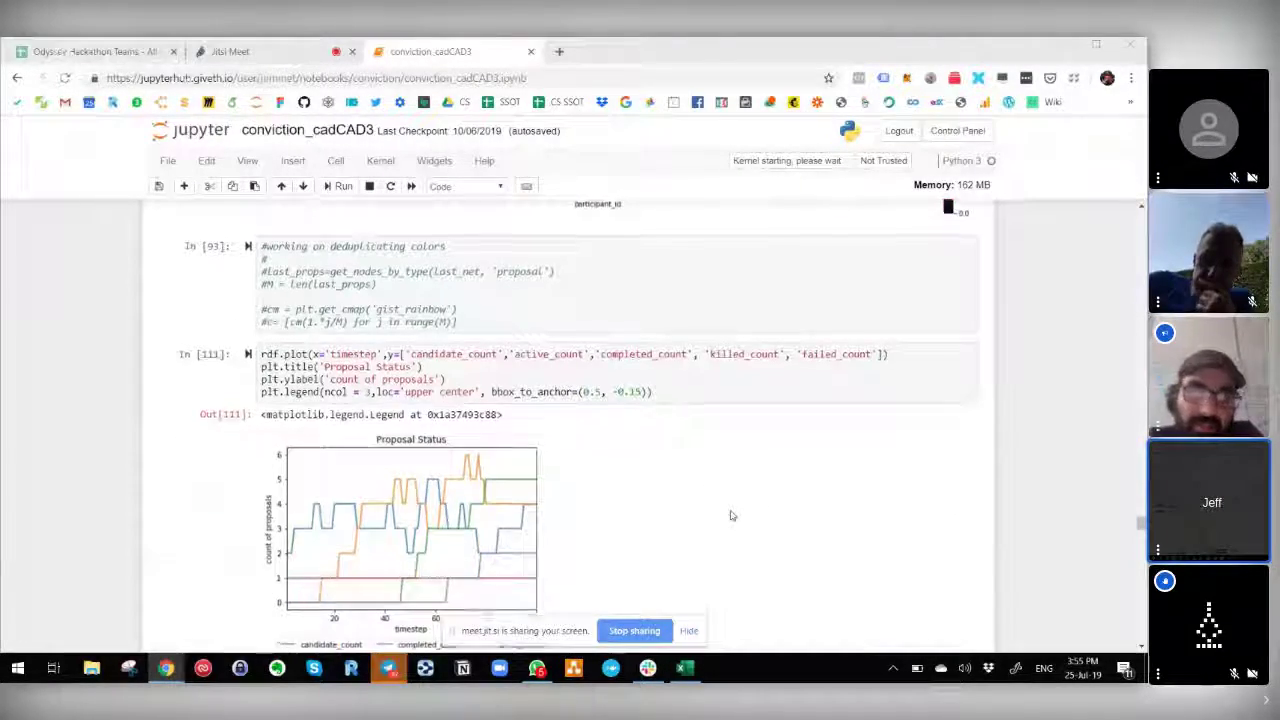
pyautogui.scroll(-1, 731, 516)
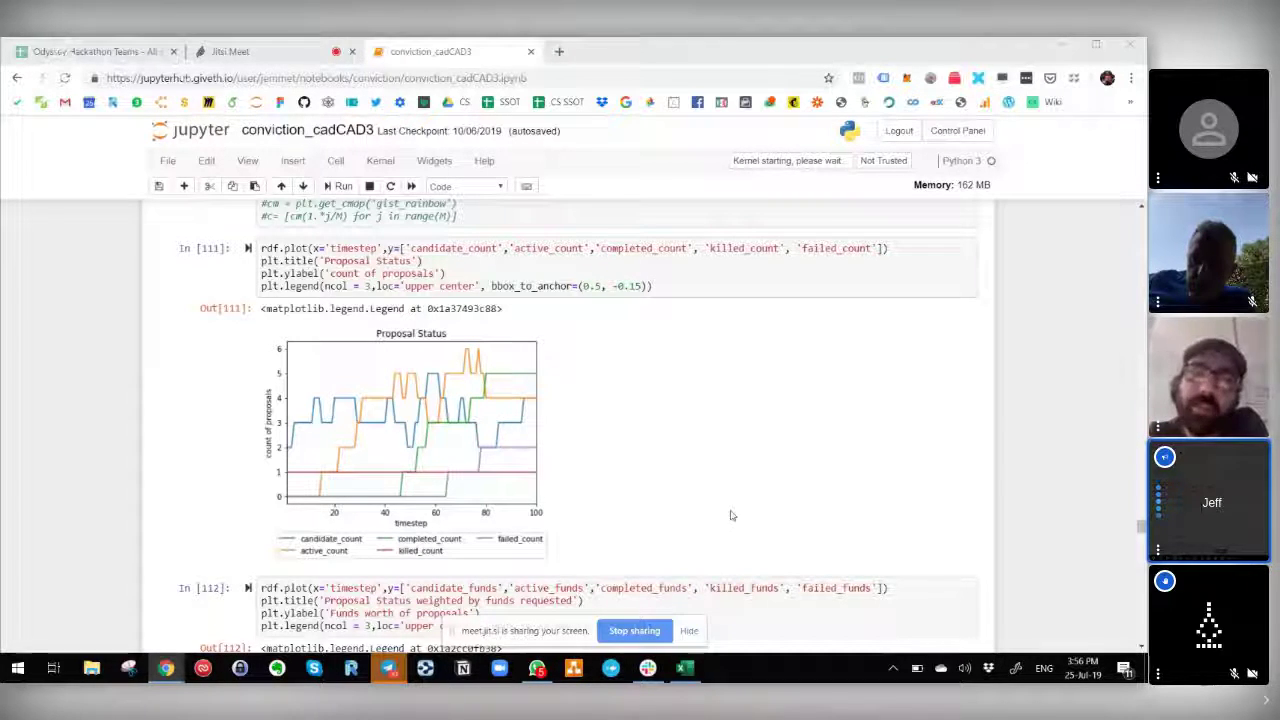
pyautogui.scroll(2, 681, 496)
pyautogui.scroll(-2, 681, 496)
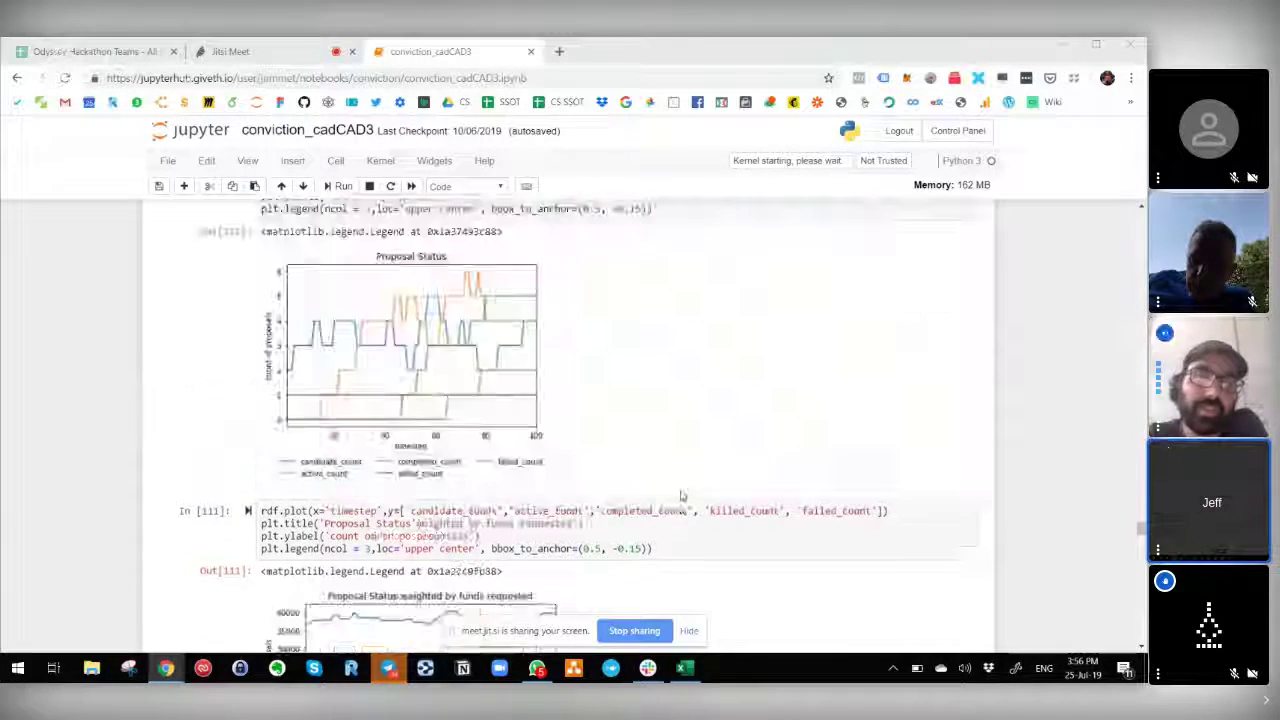
# Return to the final affinities heatmap and review the results from there to the Proposal Status weighted by funds requested plot
pyautogui.scroll(2, 681, 496)
pyautogui.scroll(3, 681, 496)
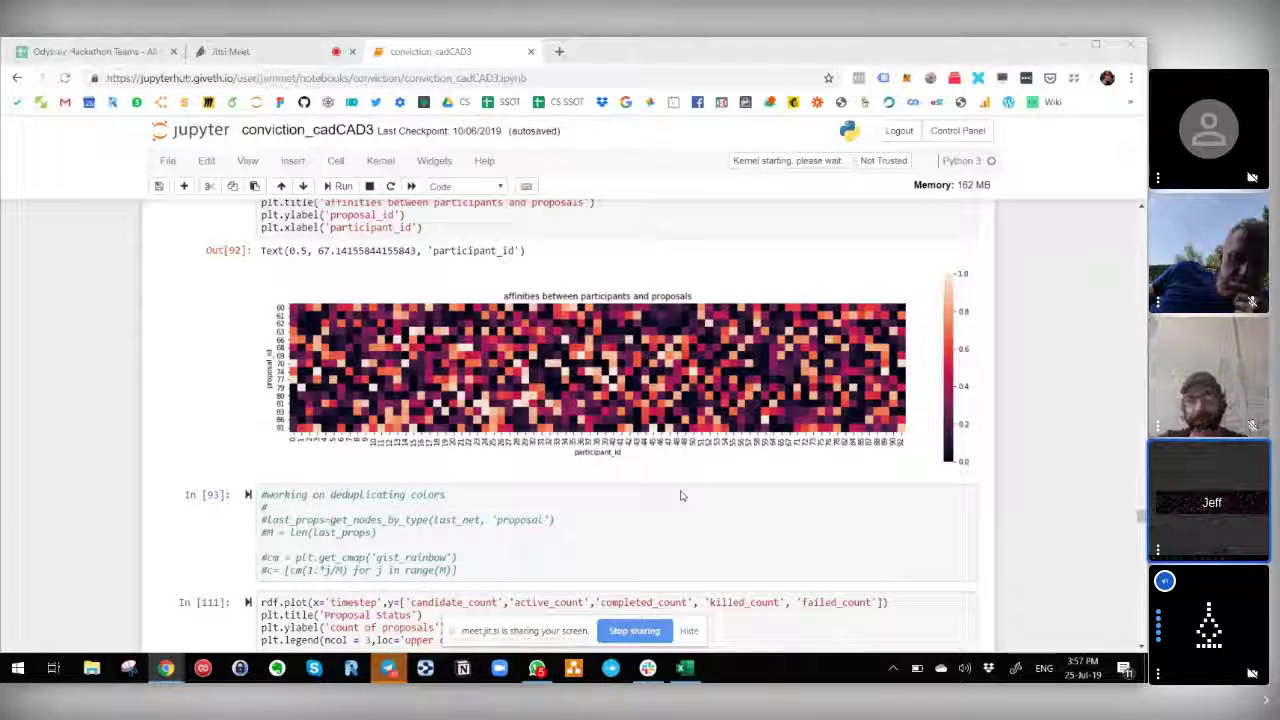
pyautogui.scroll(-2, 682, 500)
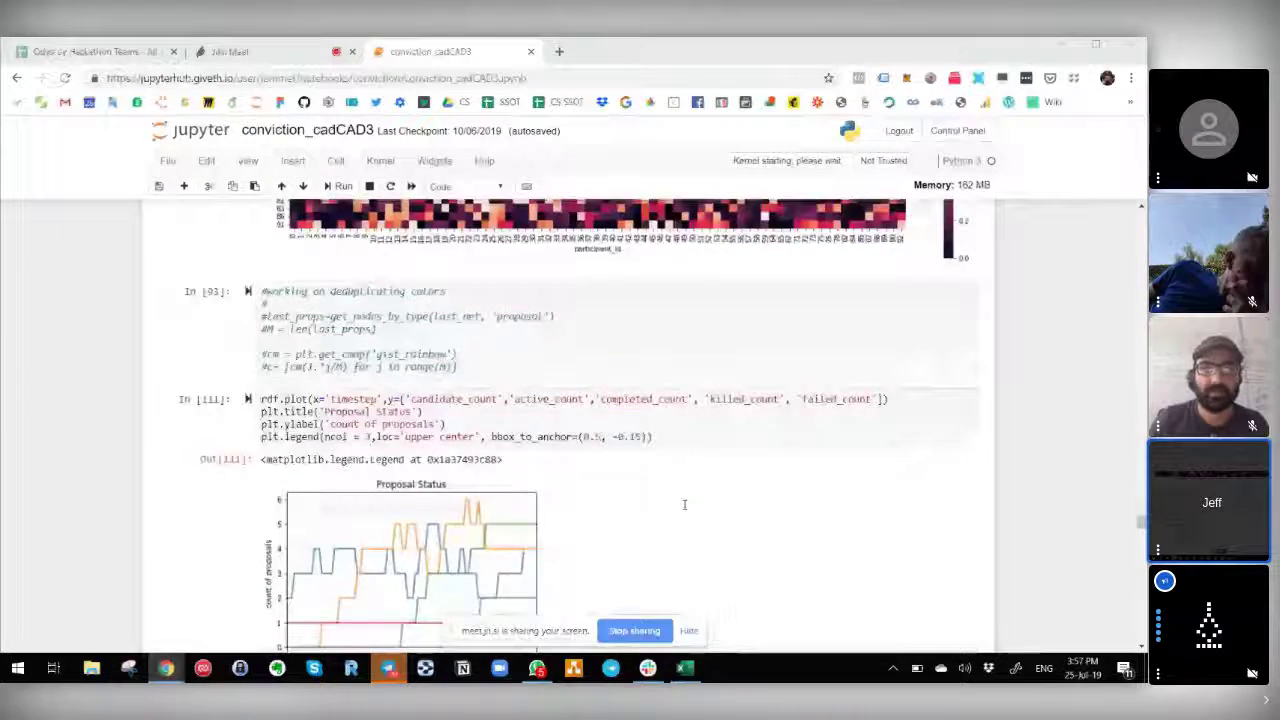
pyautogui.scroll(-2, 684, 504)
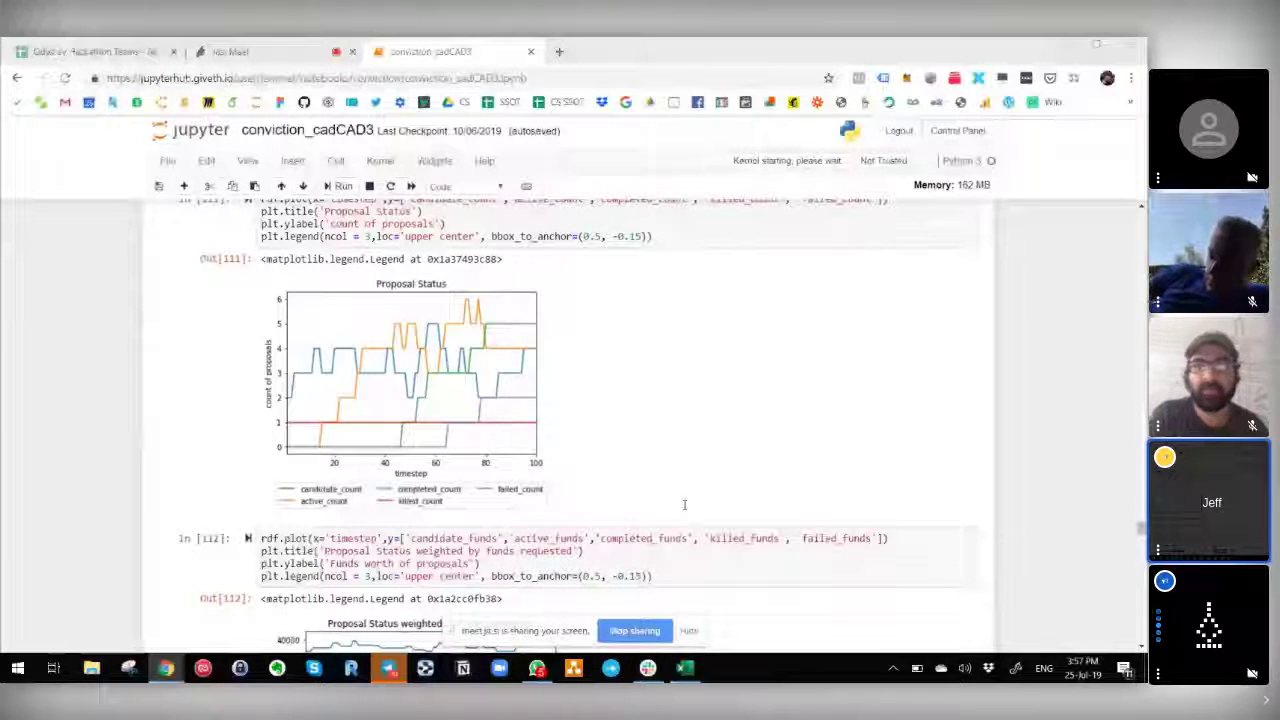
pyautogui.scroll(-2, 684, 504)
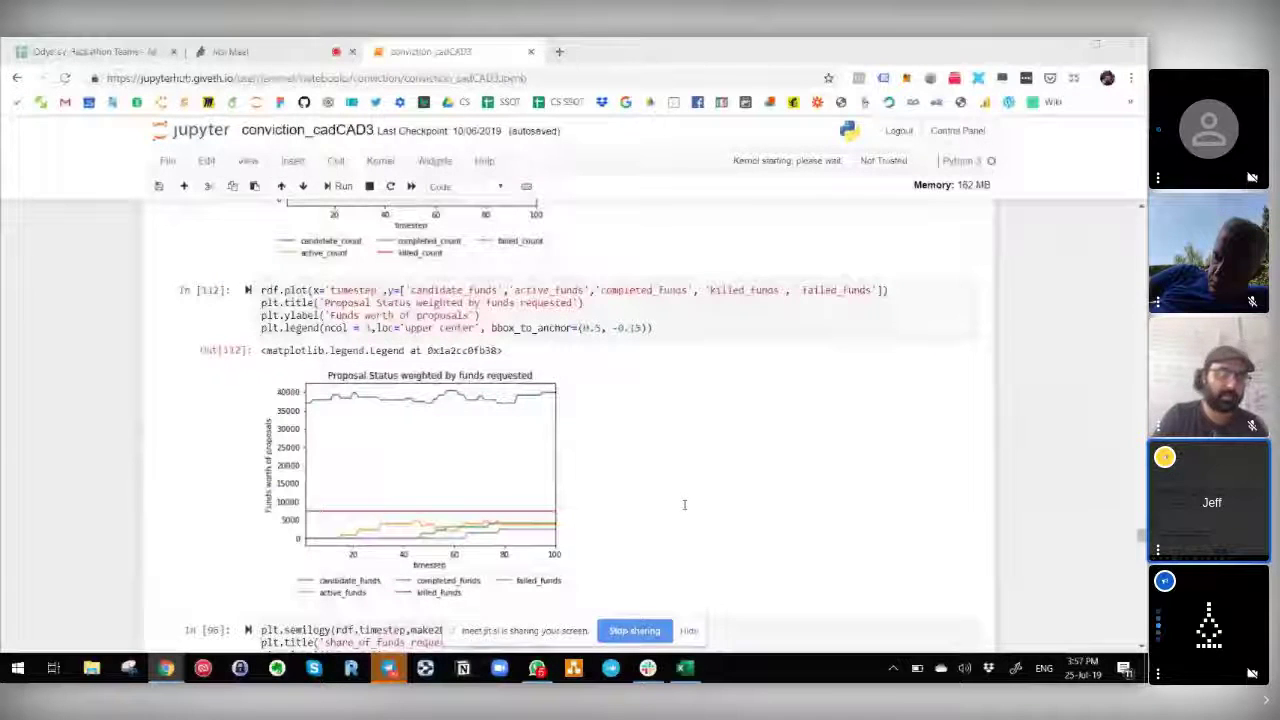